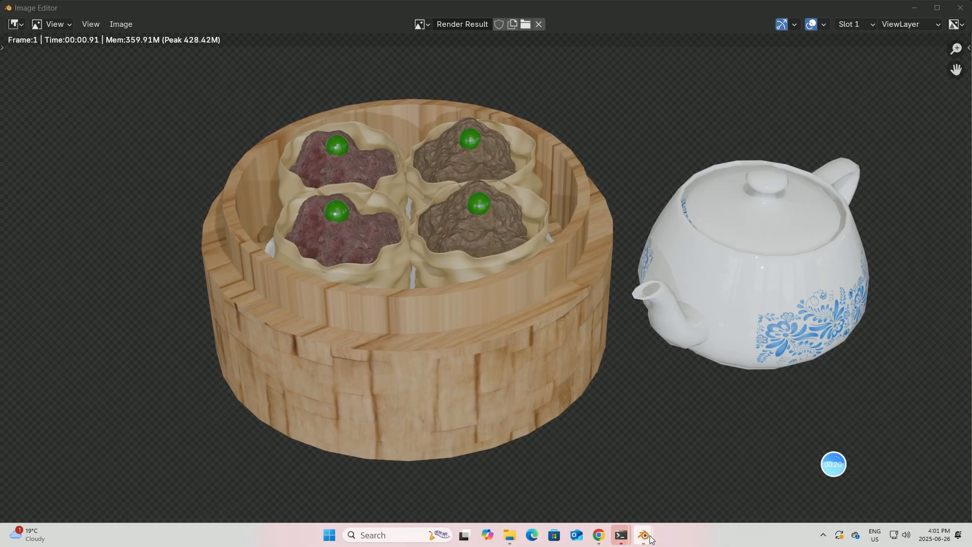
- Switch from the finished render to the main Blender window and delete the default cube from the scene
mouse_move(651, 539)
click(704, 466)
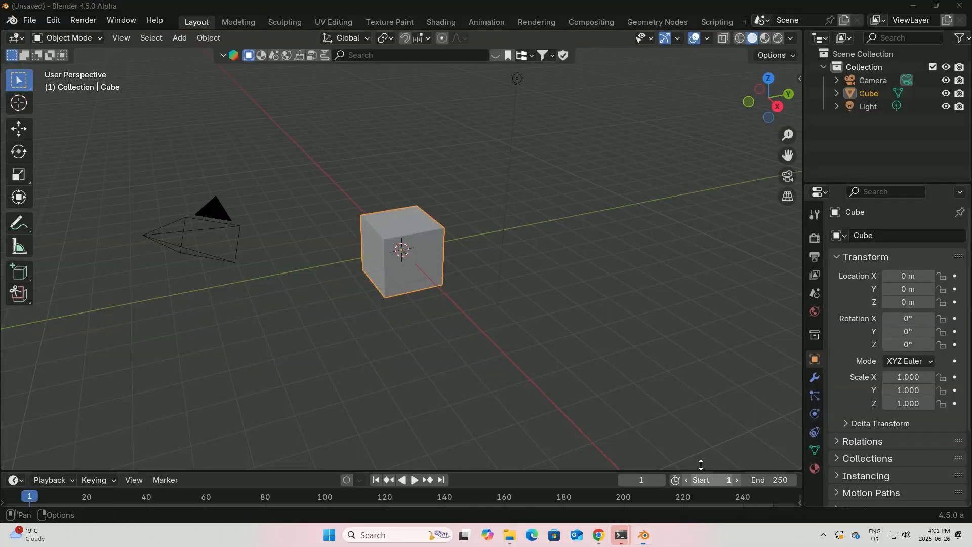
key(x)
click(397, 259)
middle_drag(415, 275, 242, 161)
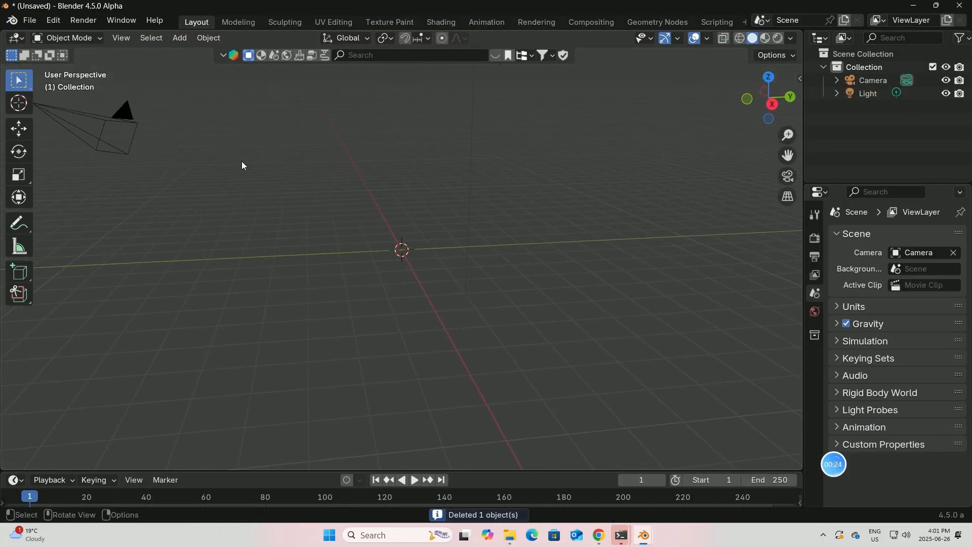
- Add a UV sphere mesh at the world origin
click(178, 38)
mouse_move(213, 53)
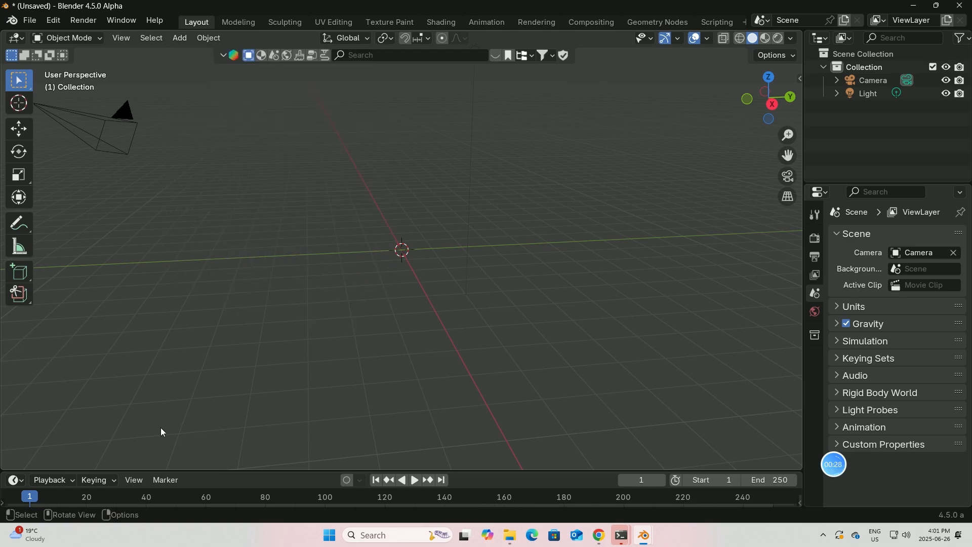
click(183, 38)
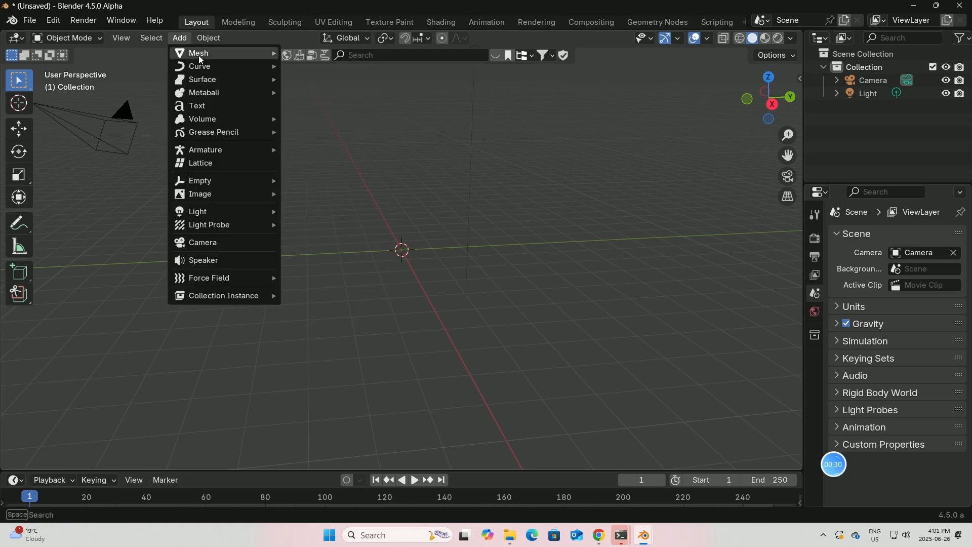
mouse_move(213, 53)
click(311, 92)
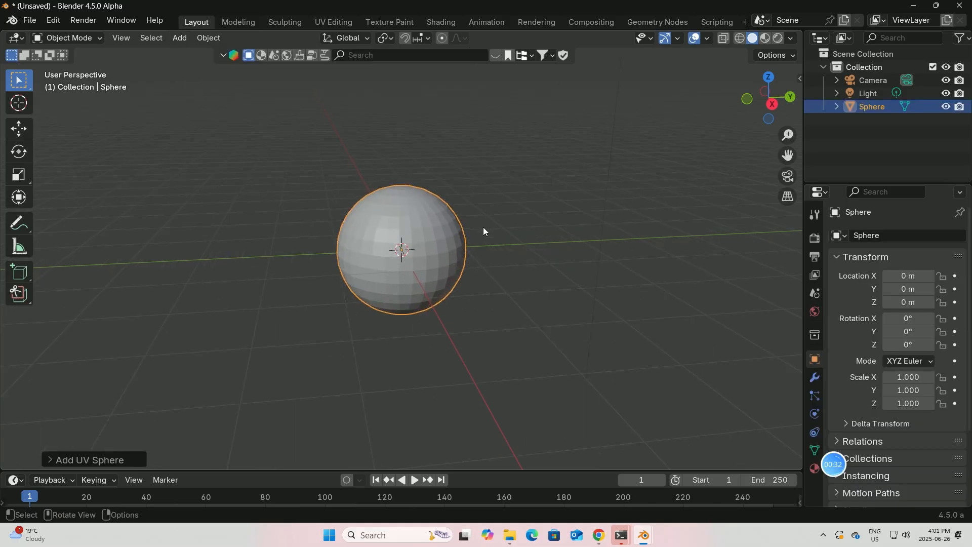
middle_drag(483, 226, 444, 259)
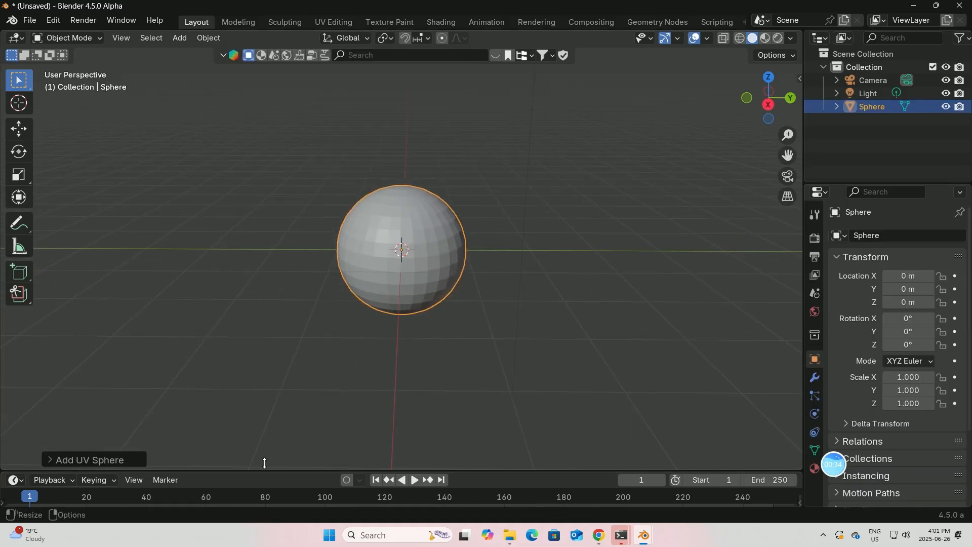
- Enlarge the timeline area to about half the window height and shade the sphere smooth
drag(247, 470, 251, 295)
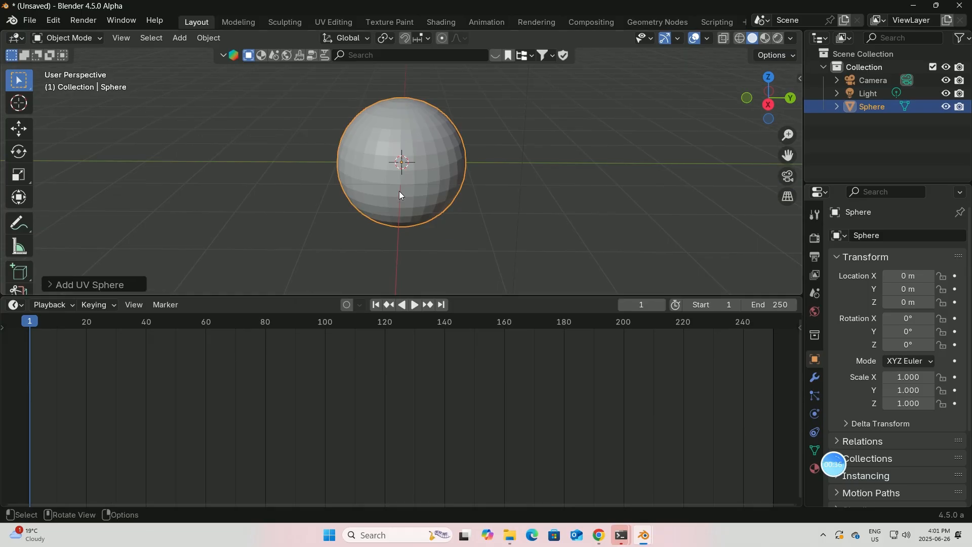
right_click(399, 187)
click(377, 184)
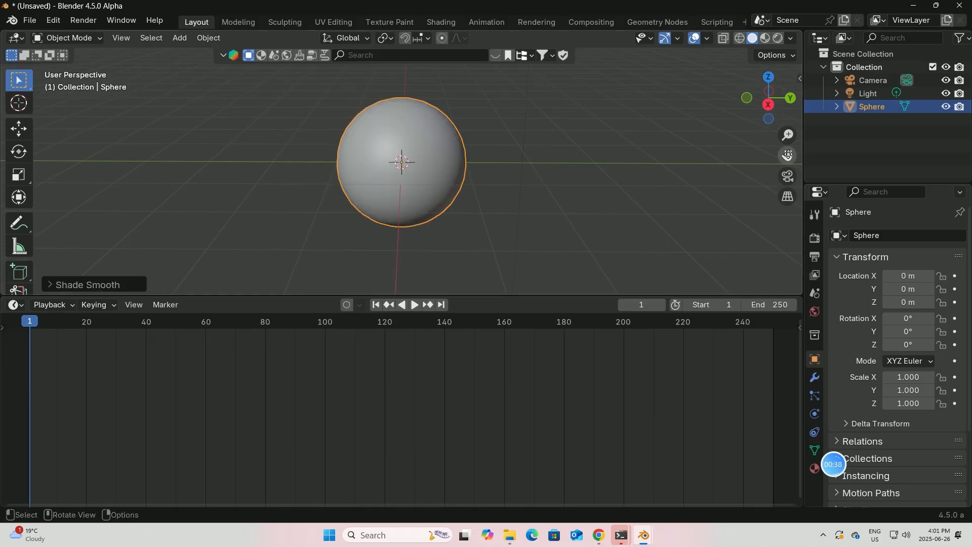
drag(788, 155, 788, 201)
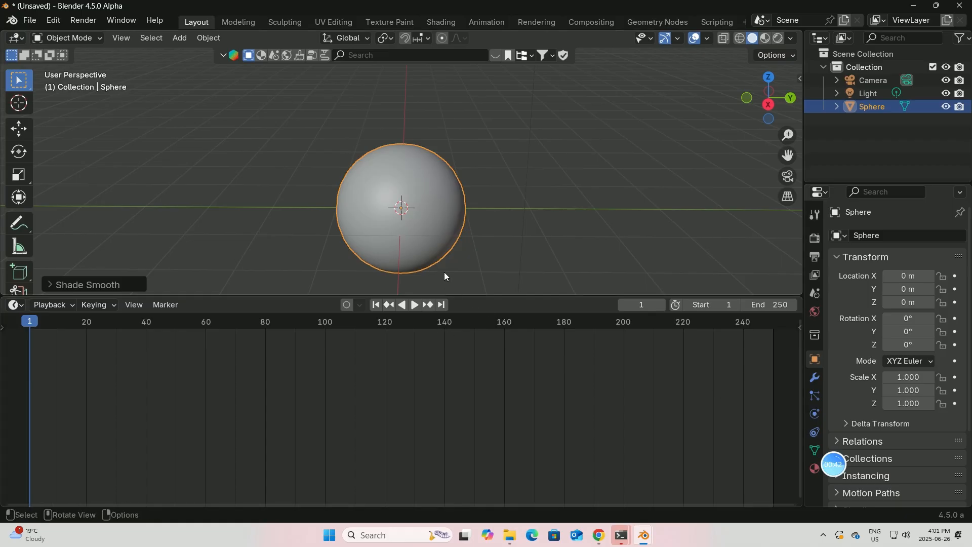
- Turn the timeline area into an Asset Browser and search all libraries for "meat"
click(21, 305)
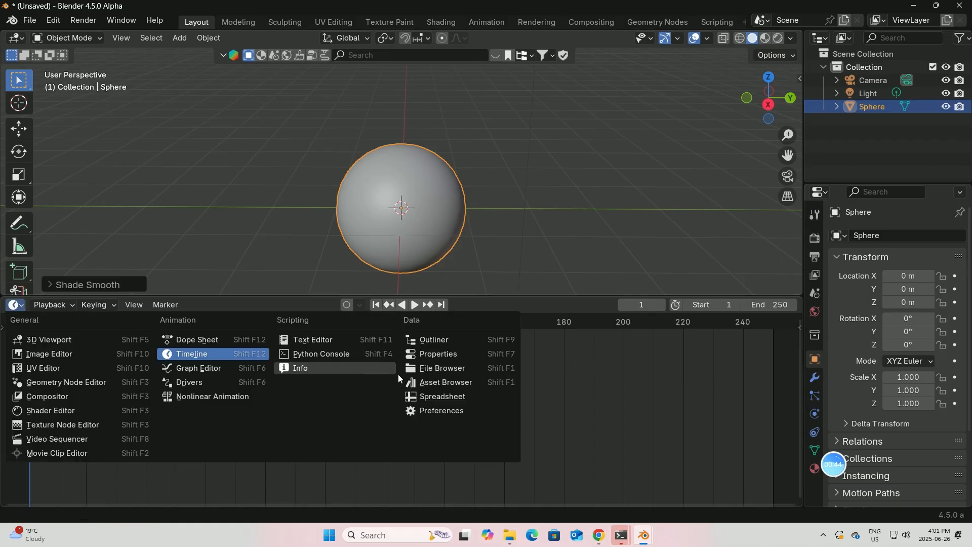
click(427, 382)
click(676, 305)
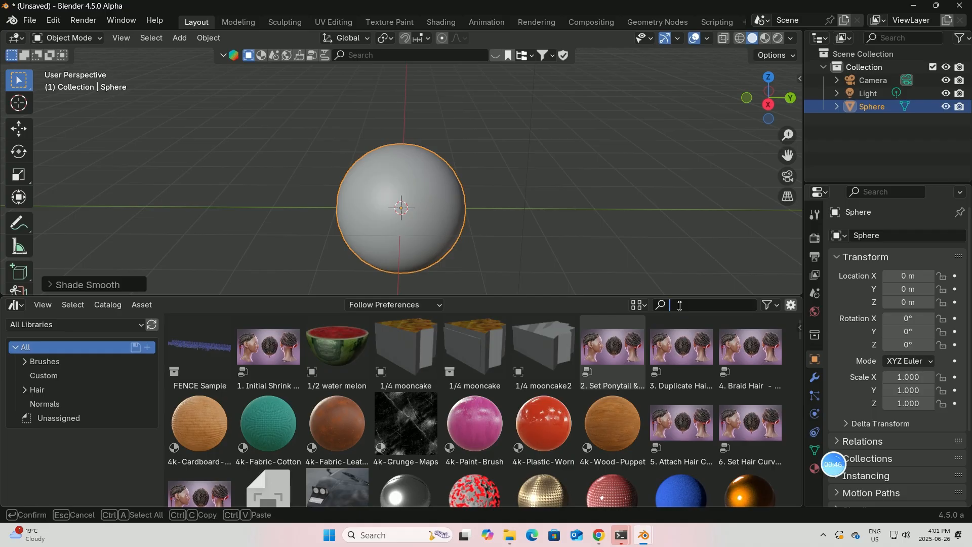
text(meat)
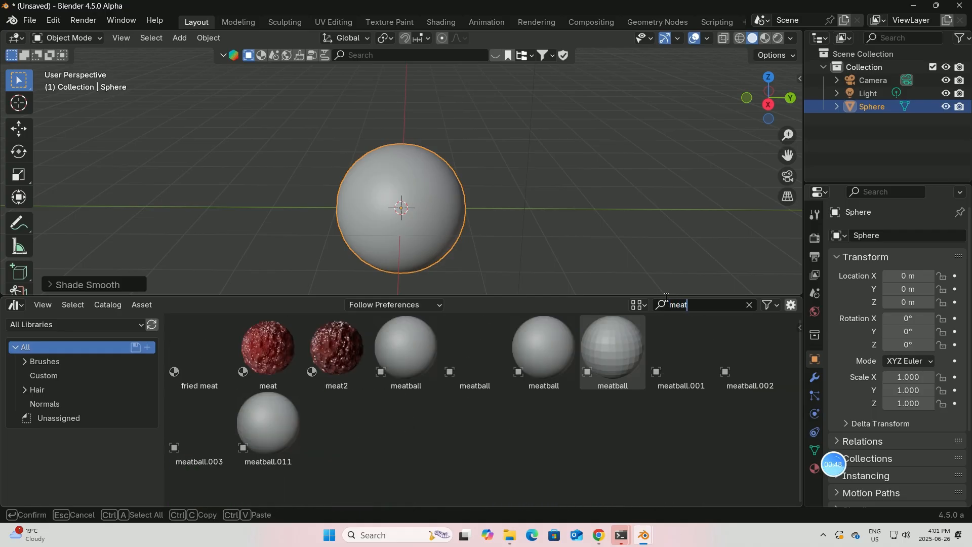
click(325, 344)
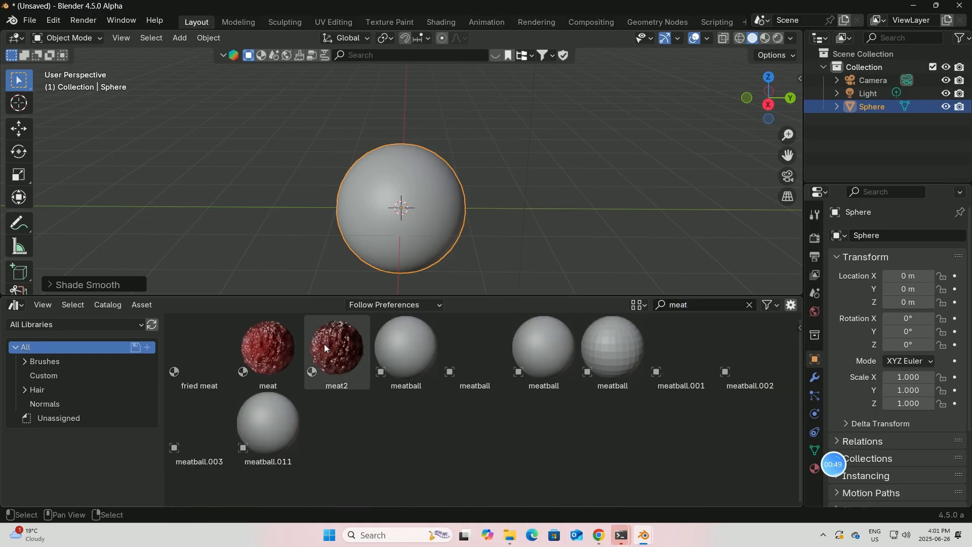
- Create a material on the sphere, replace it with the "meat" material asset, and show the viewport in Material Preview
click(815, 470)
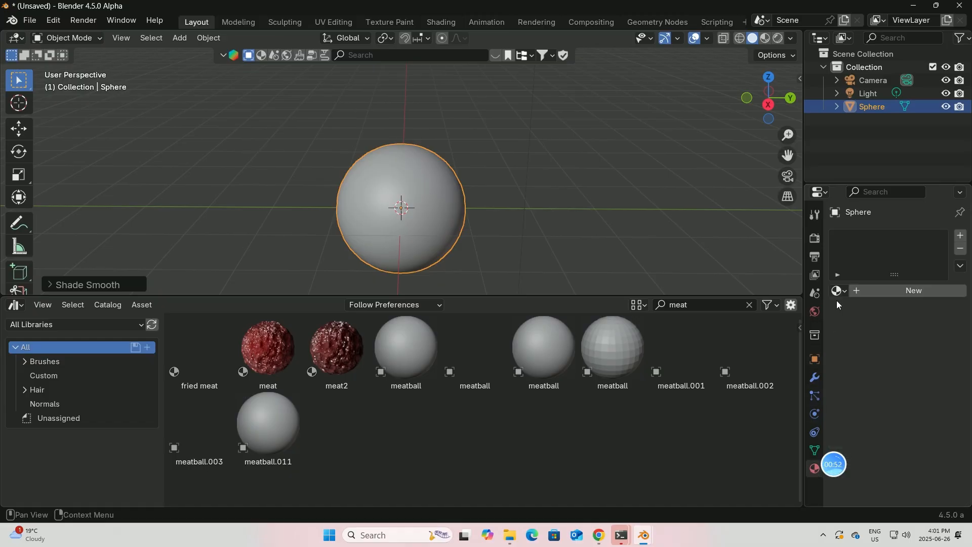
click(874, 291)
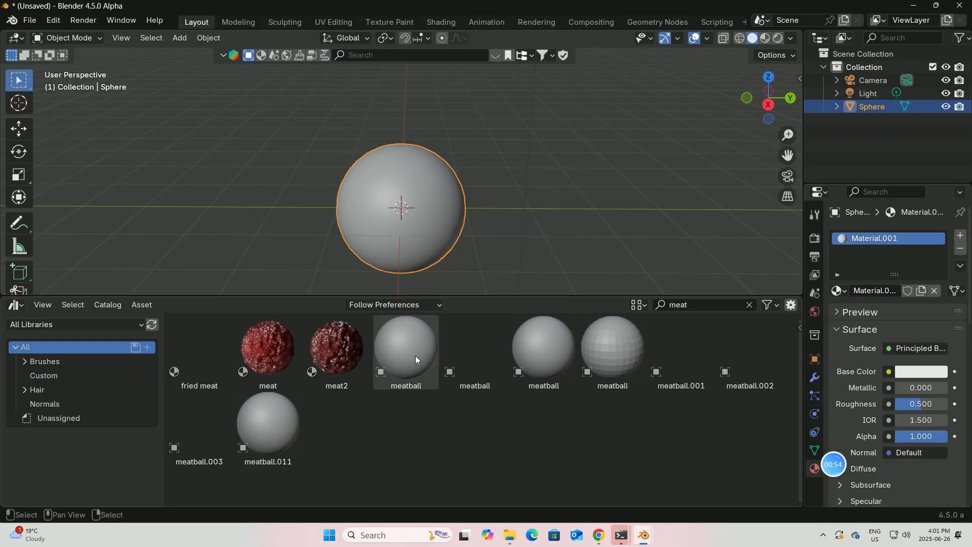
click(260, 343)
drag(260, 343, 889, 299)
click(765, 38)
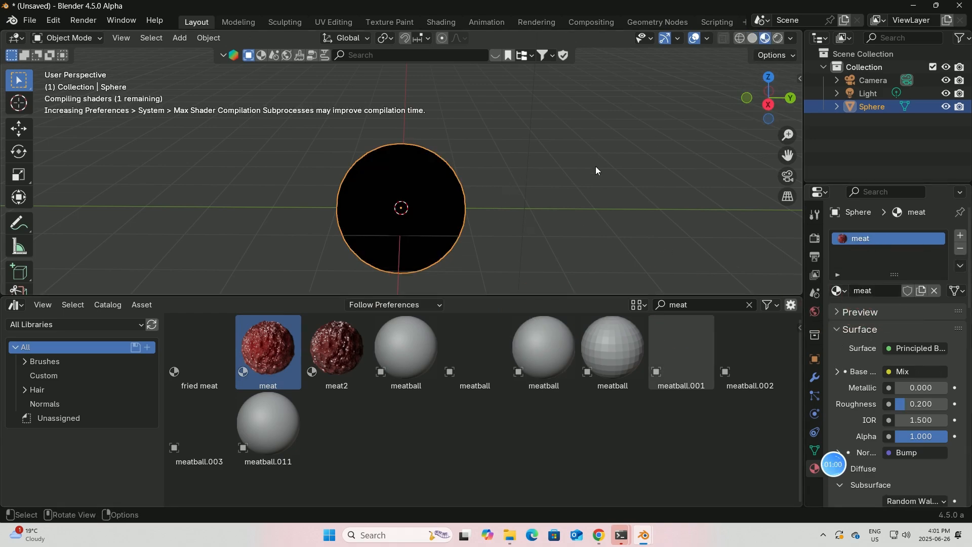
- Change the Asset Browser area to an enlarged Shader Editor and examine the meat material's Color Ramp, Mix, Bump and Principled BSDF nodes
drag(495, 297, 496, 305)
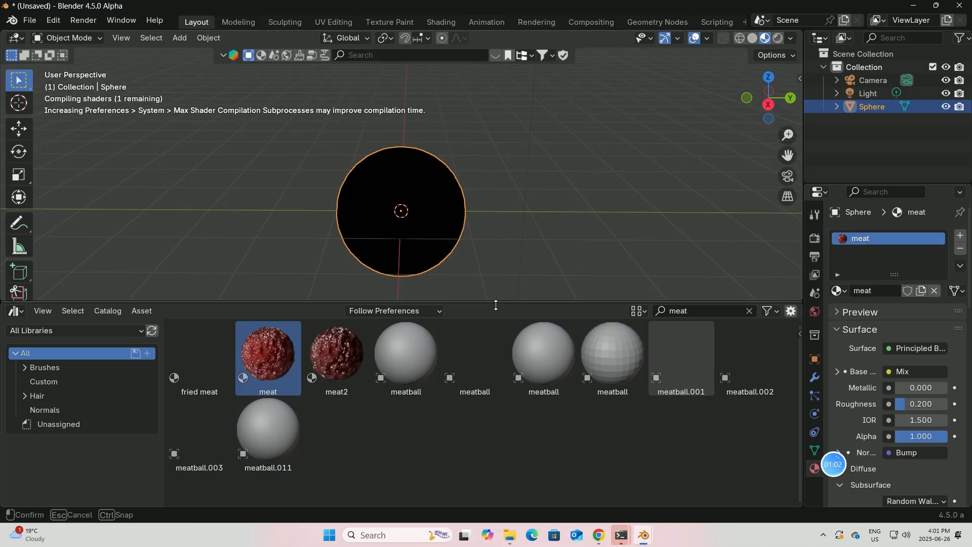
drag(493, 357, 491, 334)
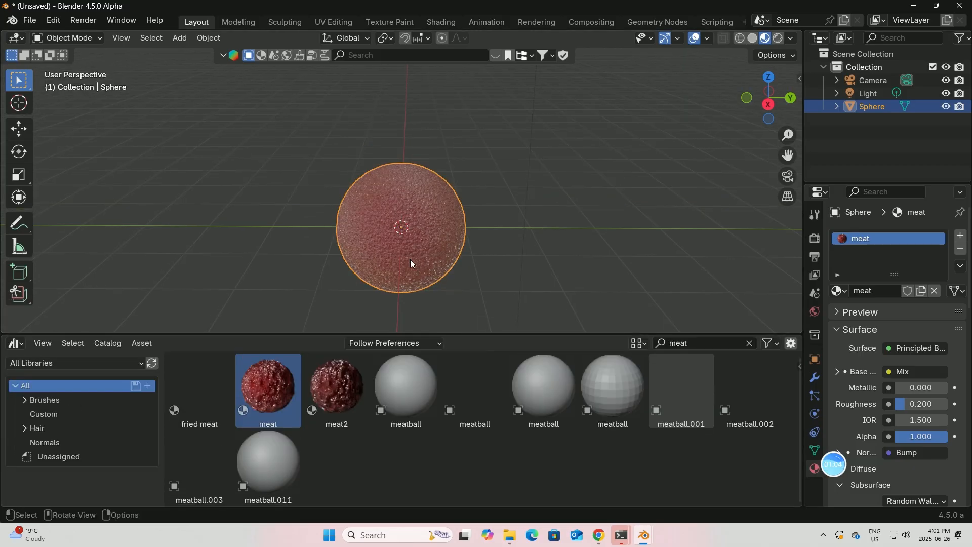
click(23, 343)
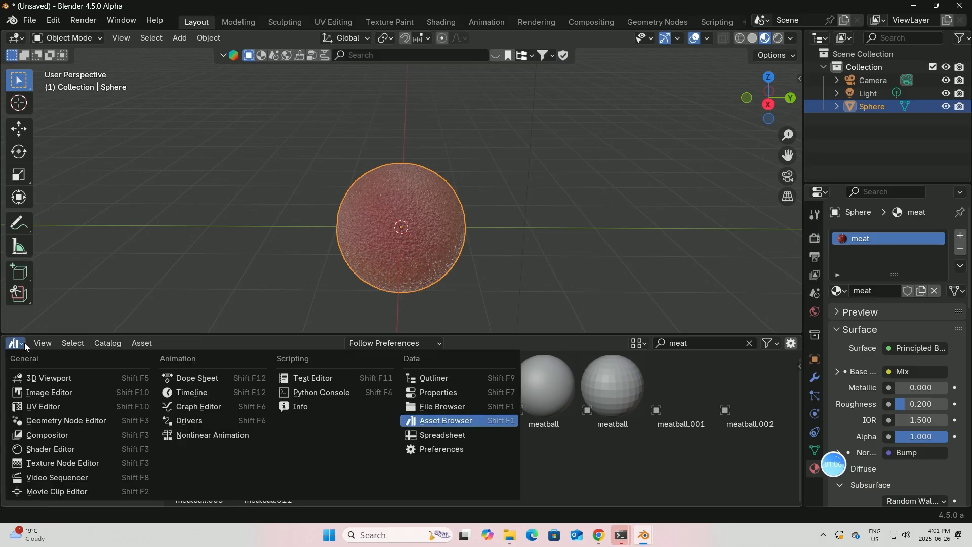
click(50, 449)
drag(513, 334, 524, 242)
key(n)
scroll(543, 333, up, 6)
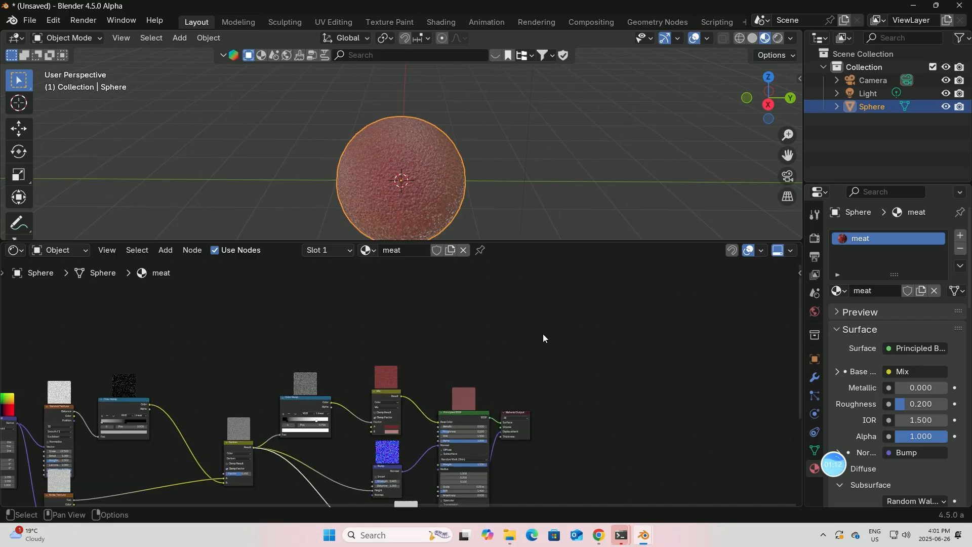
middle_drag(558, 327, 593, 250)
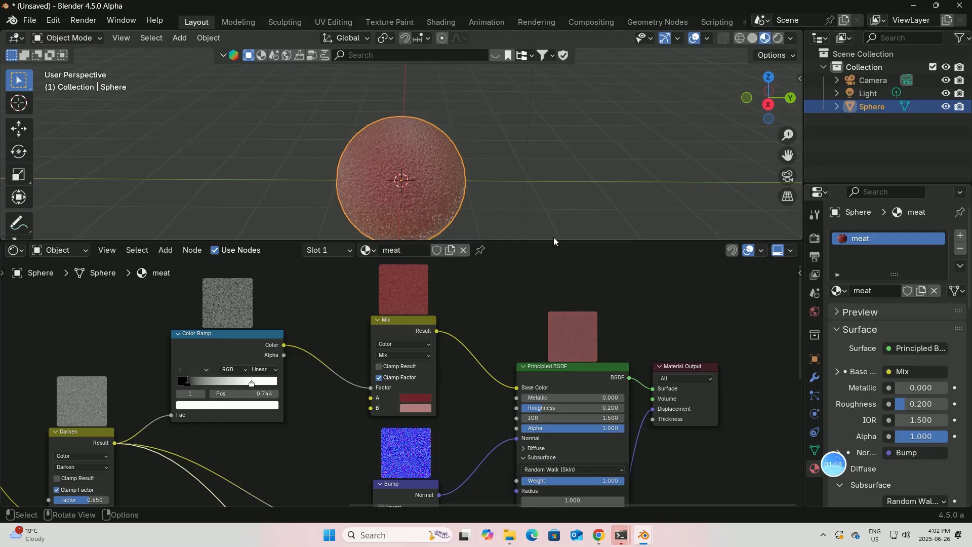
mouse_move(550, 241)
mouse_down()
mouse_move(549, 203)
mouse_move(547, 228)
mouse_up()
middle_drag(556, 283, 566, 238)
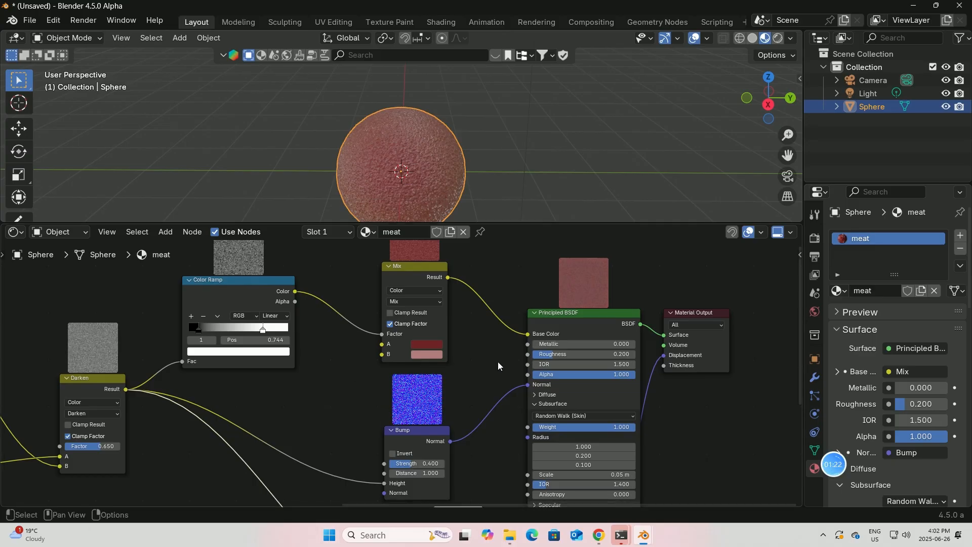
scroll(526, 364, up, 2)
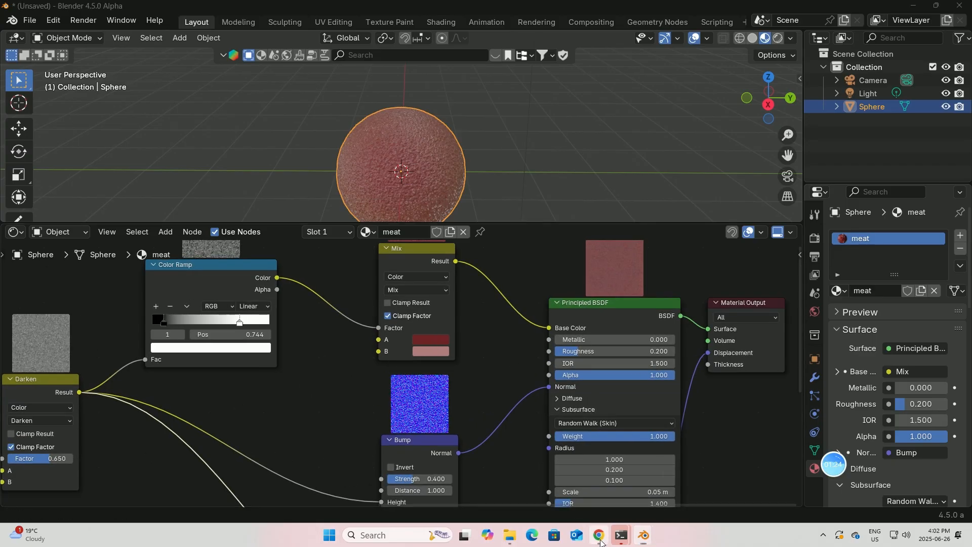
- Switch to Chrome, open the creator's own bilibili channel page, and show its video collections as a grid
click(599, 536)
click(187, 14)
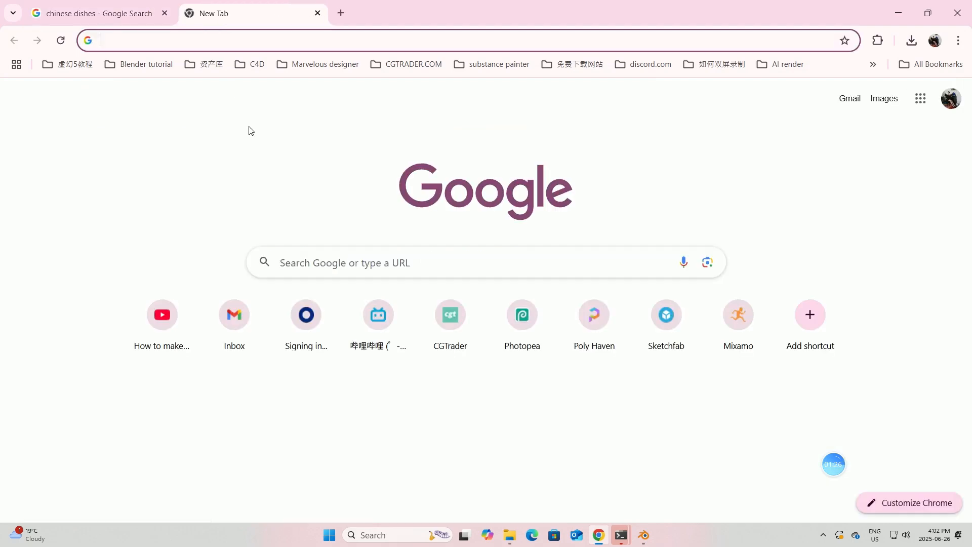
click(379, 316)
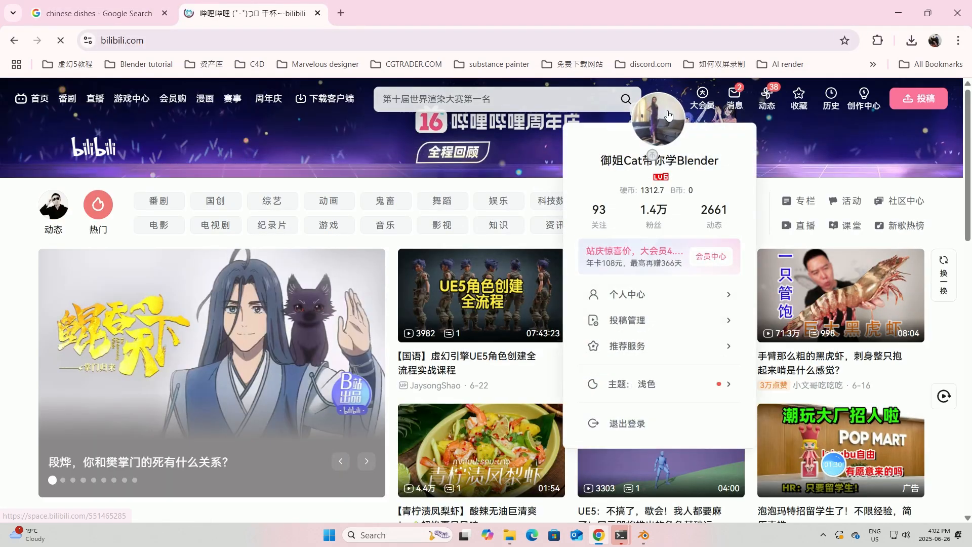
click(666, 98)
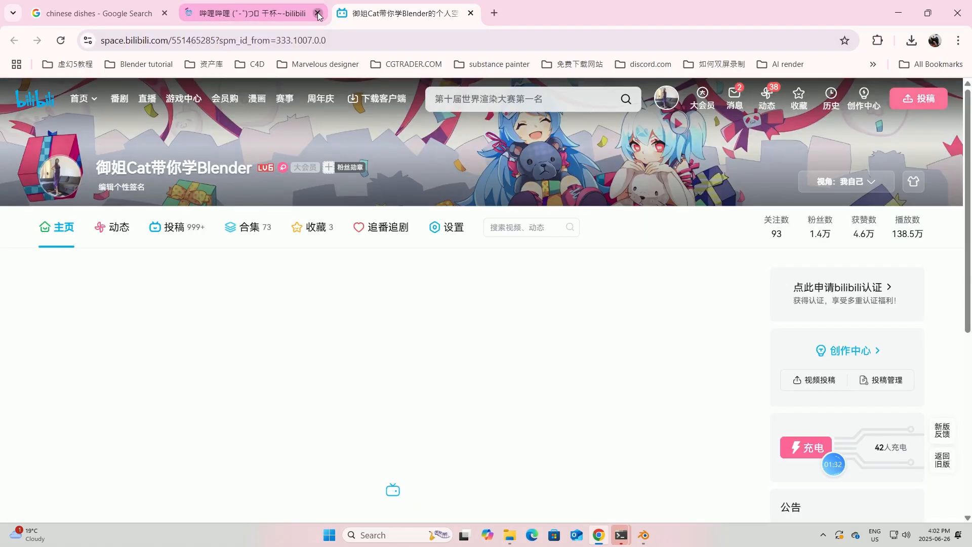
click(317, 13)
click(240, 232)
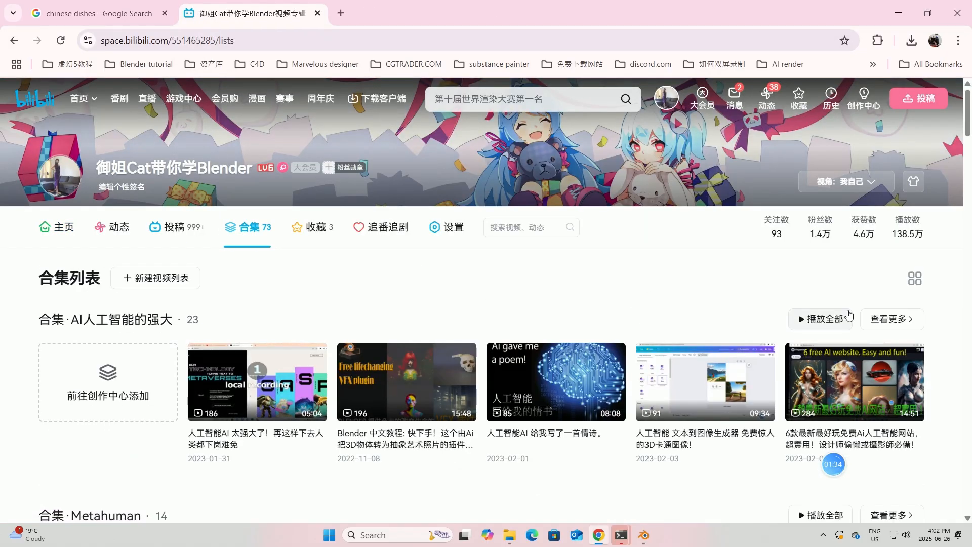
click(914, 283)
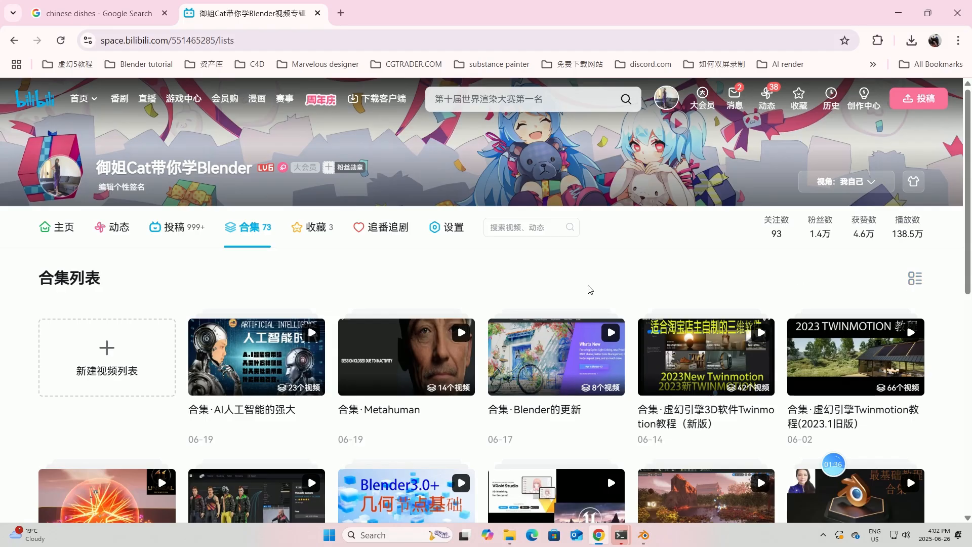
- Browse to page 2 of the collections and open the collection "Blender最基础系列教程2" to examine its material node tutorials
scroll(506, 354, down, 10)
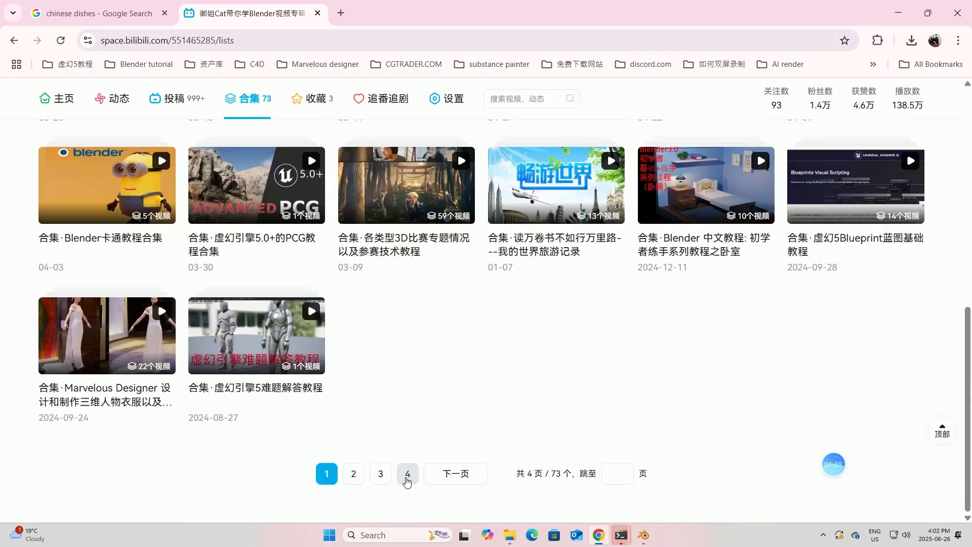
click(355, 476)
scroll(383, 403, down, 10)
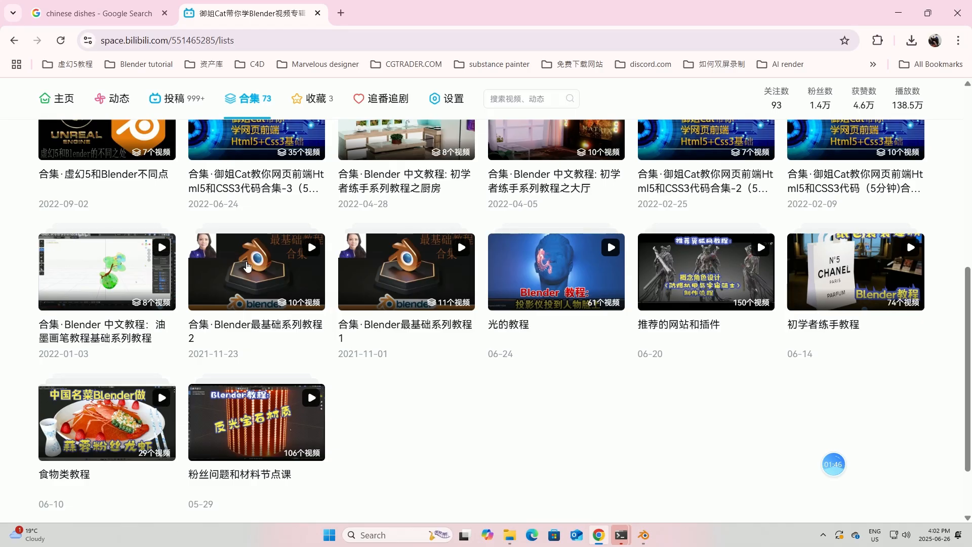
click(281, 286)
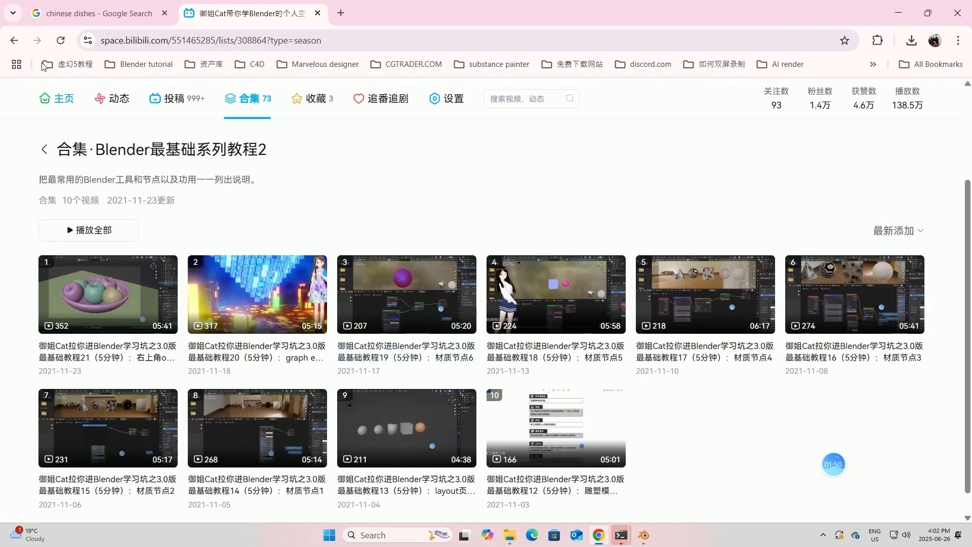
- Return to the collections list and look through its first page for further Blender basics tutorial collections
click(14, 40)
scroll(557, 284, up, 5)
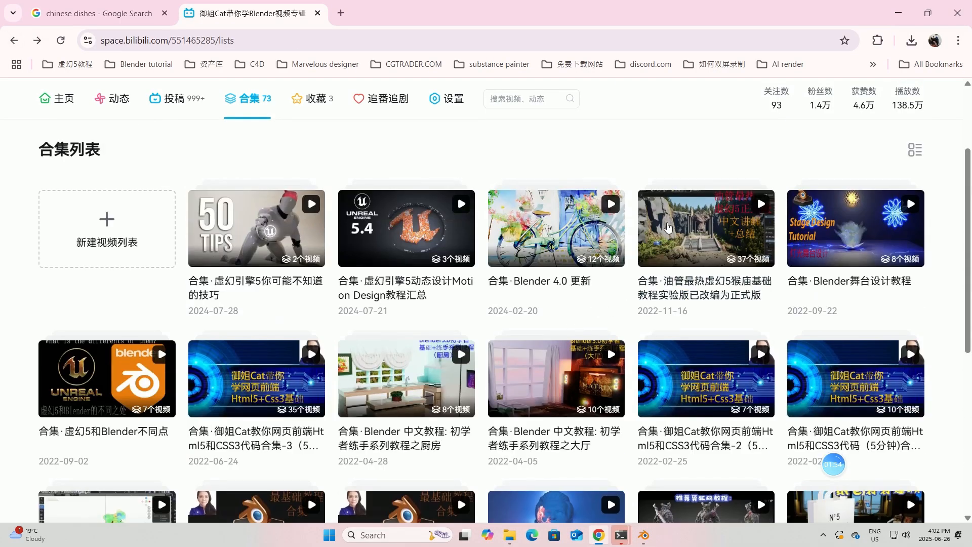
scroll(467, 373, down, 6)
click(360, 486)
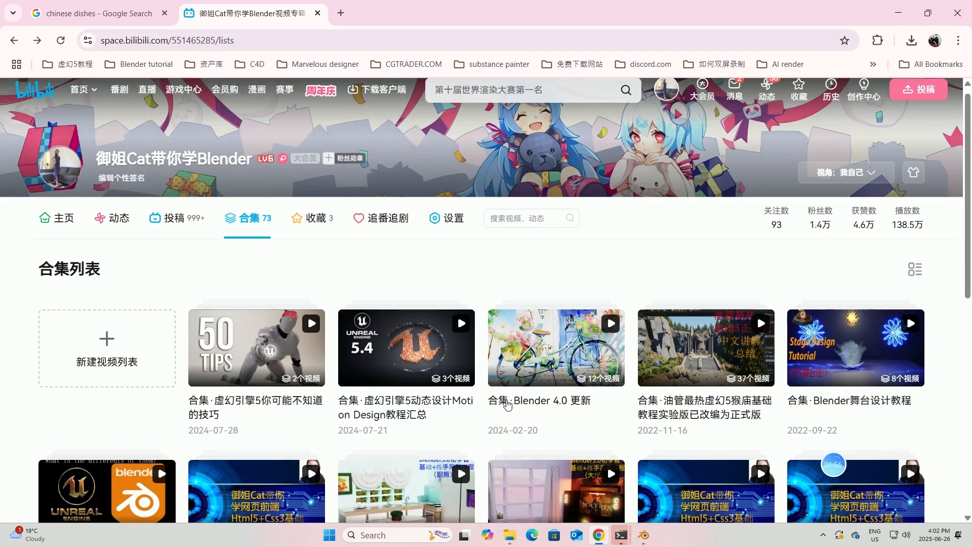
scroll(882, 336, down, 8)
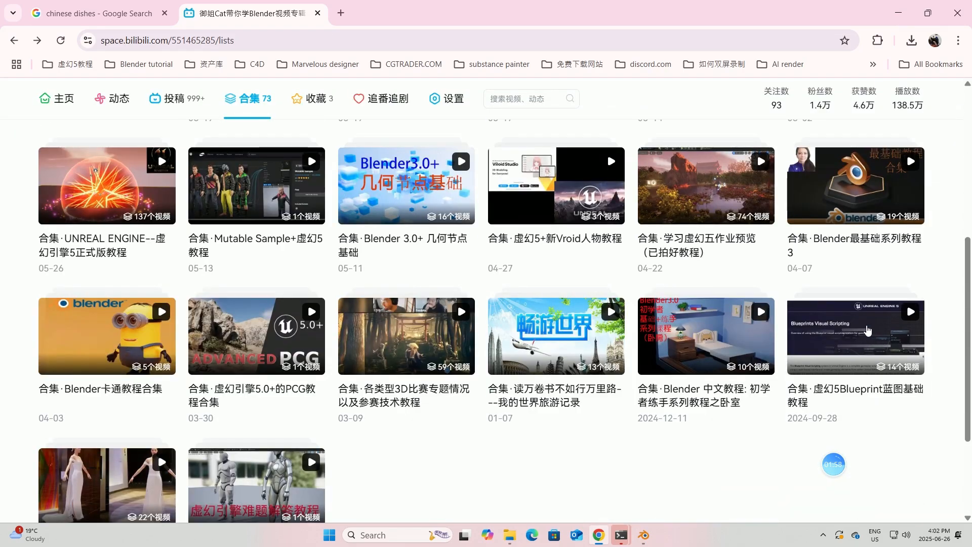
scroll(816, 327, up, 5)
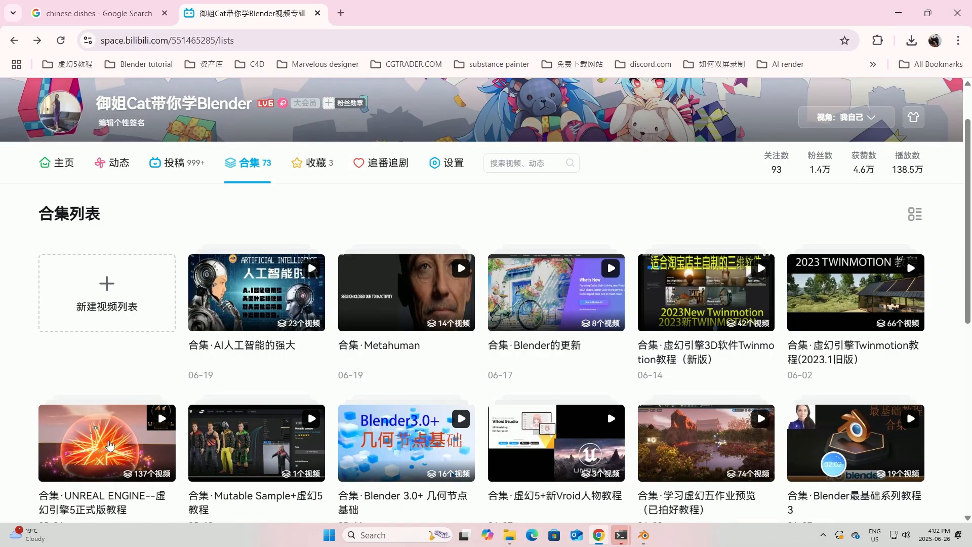
- Review all collections on page 1 of the channel's list, from the AI and Blender tutorials down to the page numbers
scroll(263, 334, down, 6)
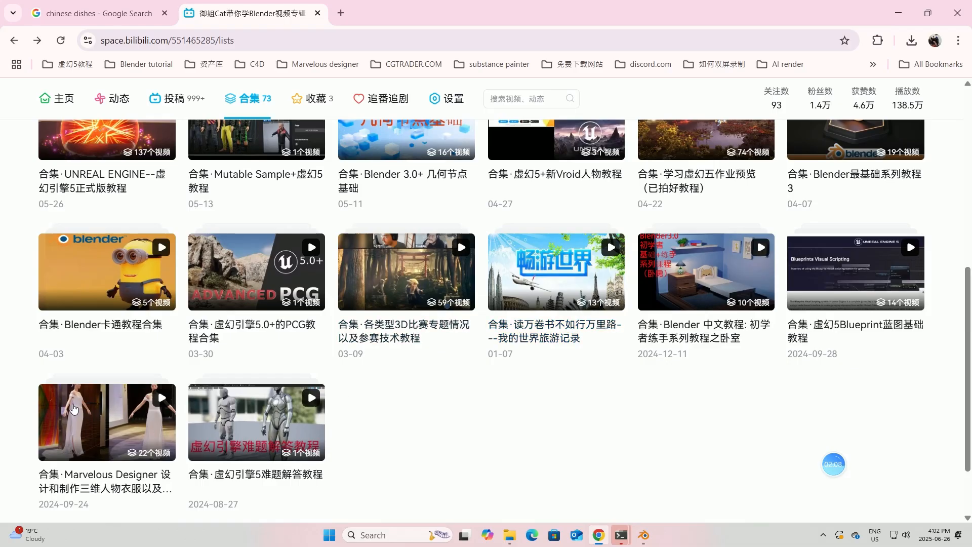
scroll(455, 328, up, 7)
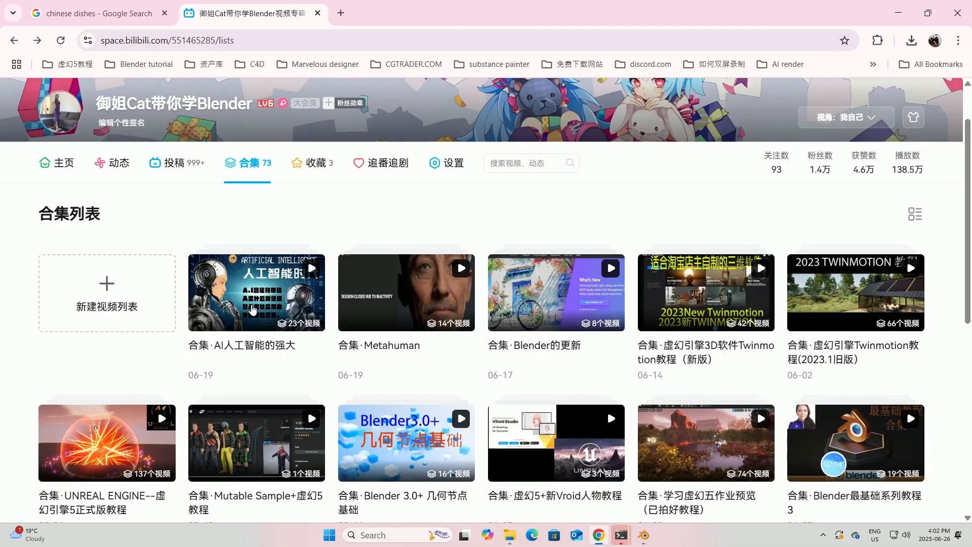
scroll(332, 309, down, 3)
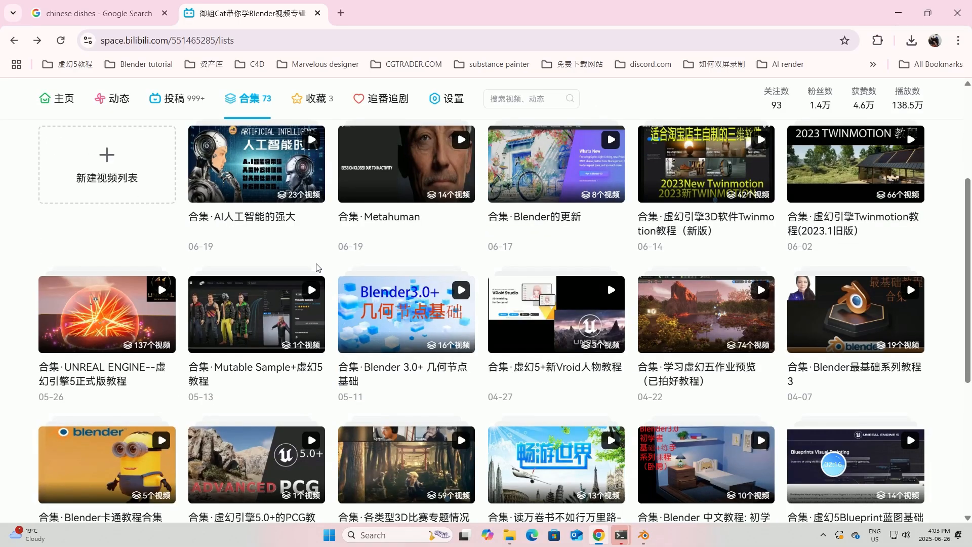
scroll(493, 321, down, 6)
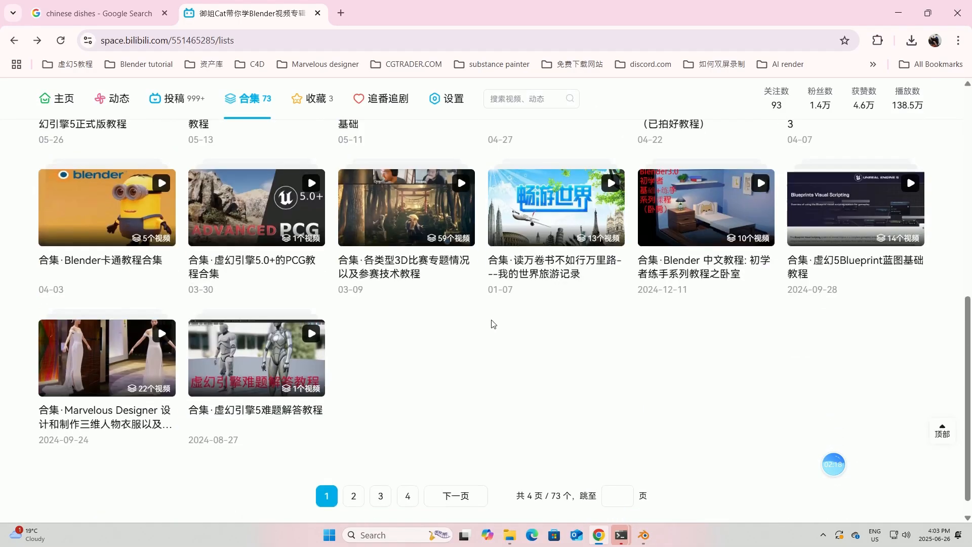
- Switch to the unsaved Blender scene, view the available editor types and the Shading workspace, and return to the Layout workspace
mouse_move(643, 534)
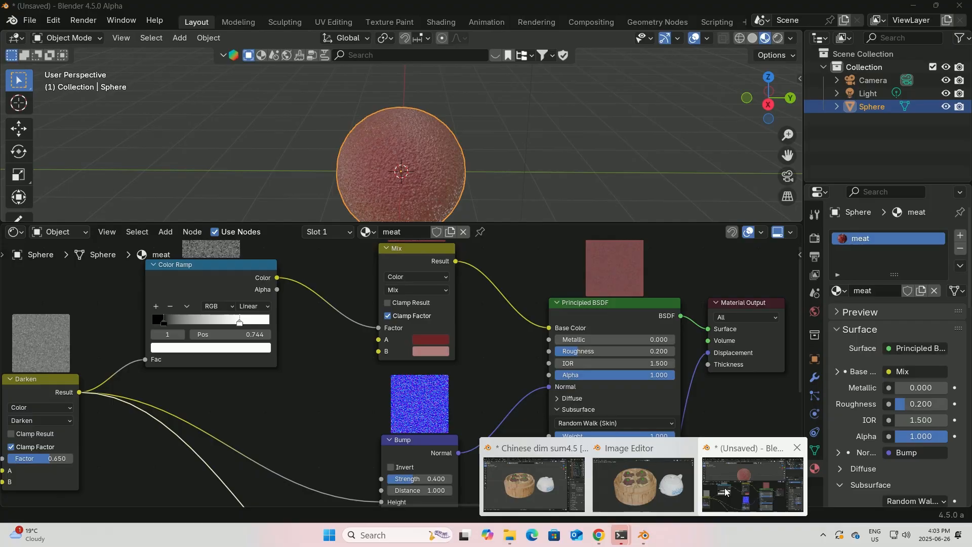
click(729, 481)
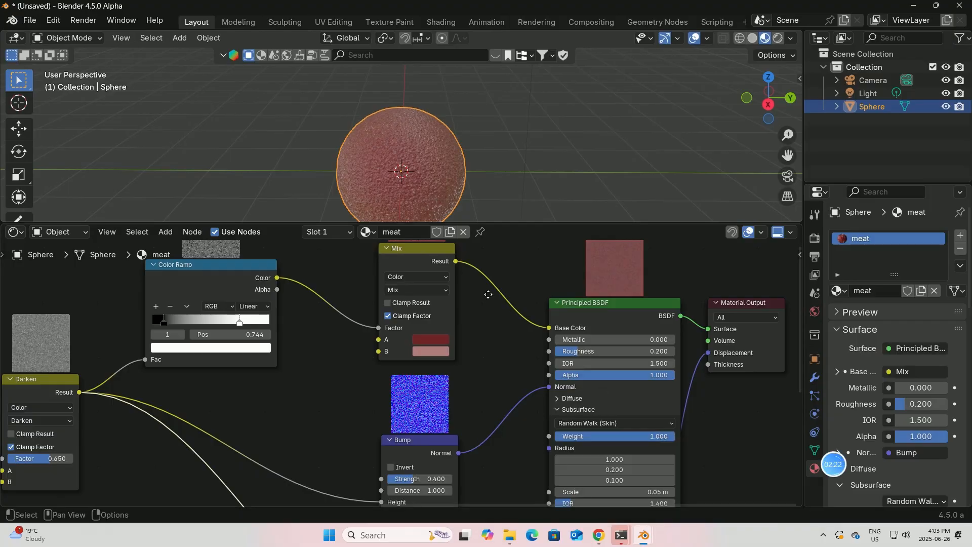
middle_drag(488, 294, 428, 305)
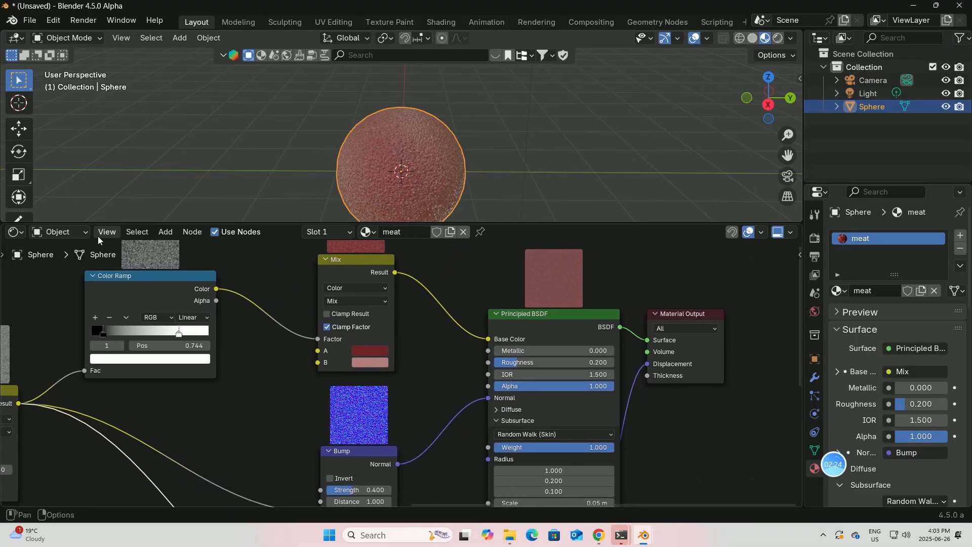
click(22, 230)
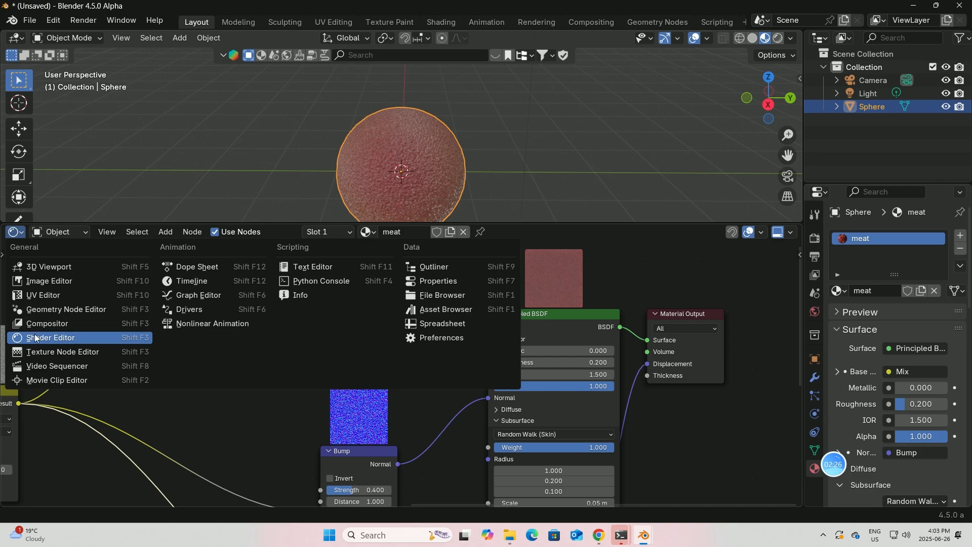
click(437, 23)
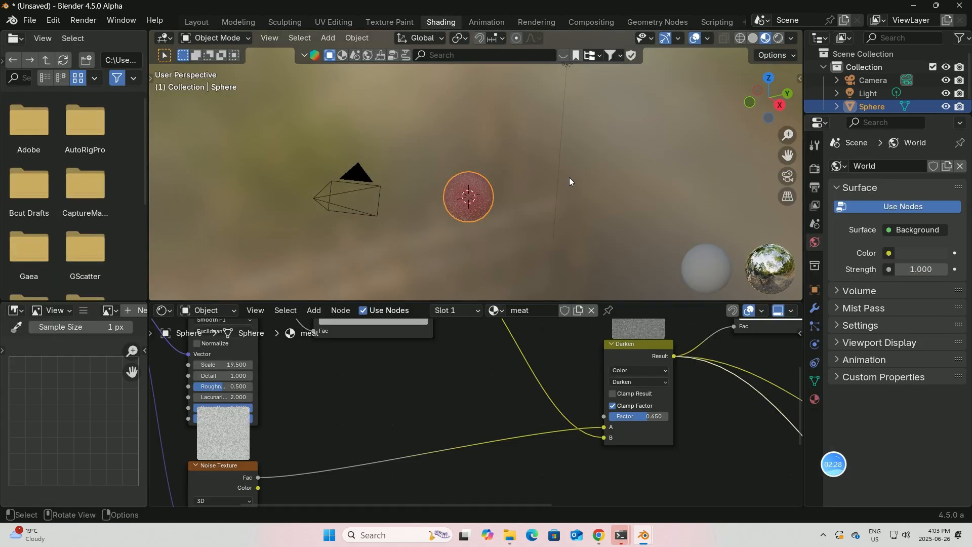
click(189, 24)
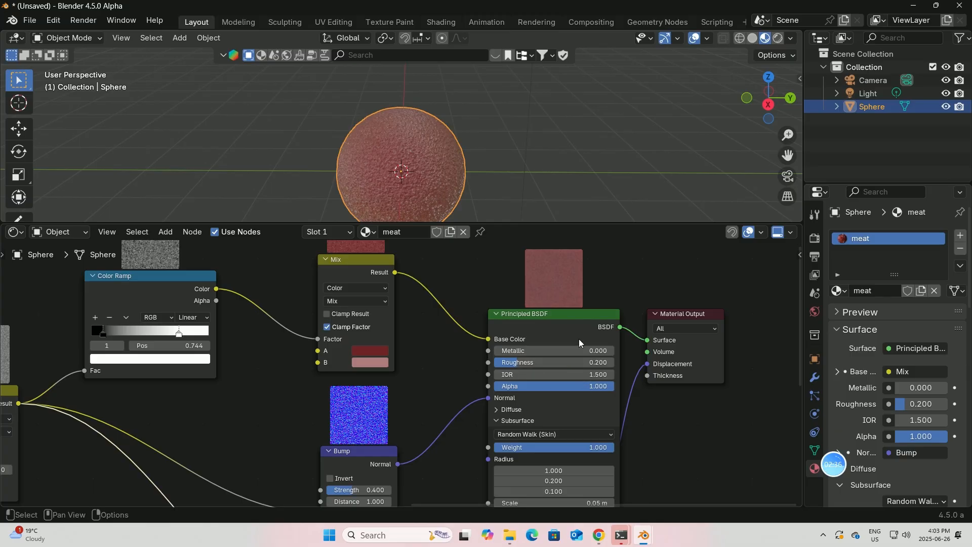
middle_drag(407, 302, 505, 310)
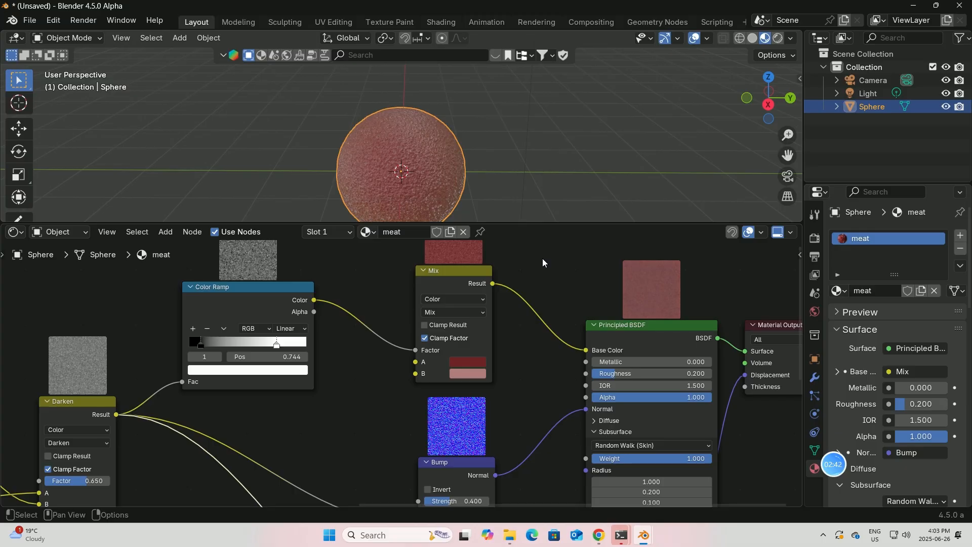
- Add a trial Mix Color node above the Principled BSDF in the meat material and delete it
key(shift+a)
text(A)
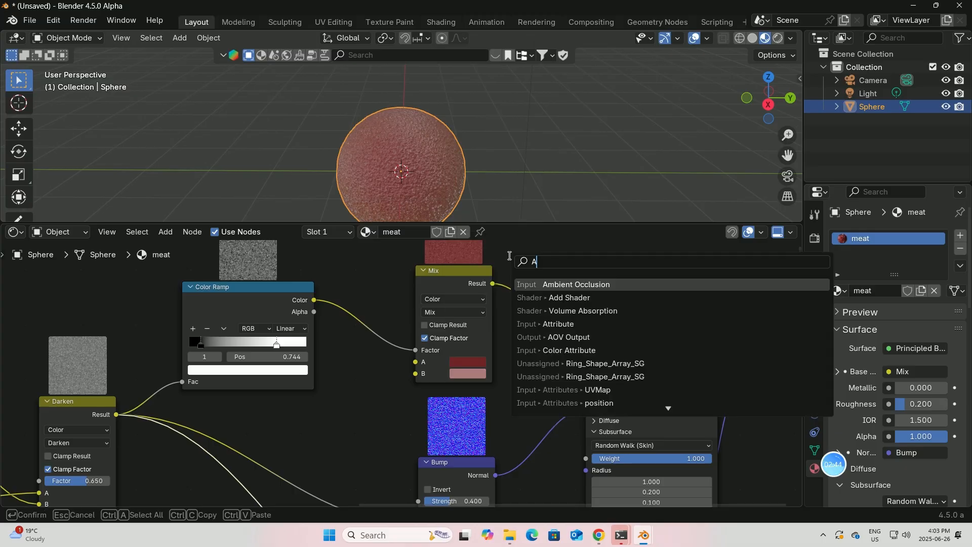
key(BackSpace)
text(n)
key(BackSpace)
text(m)
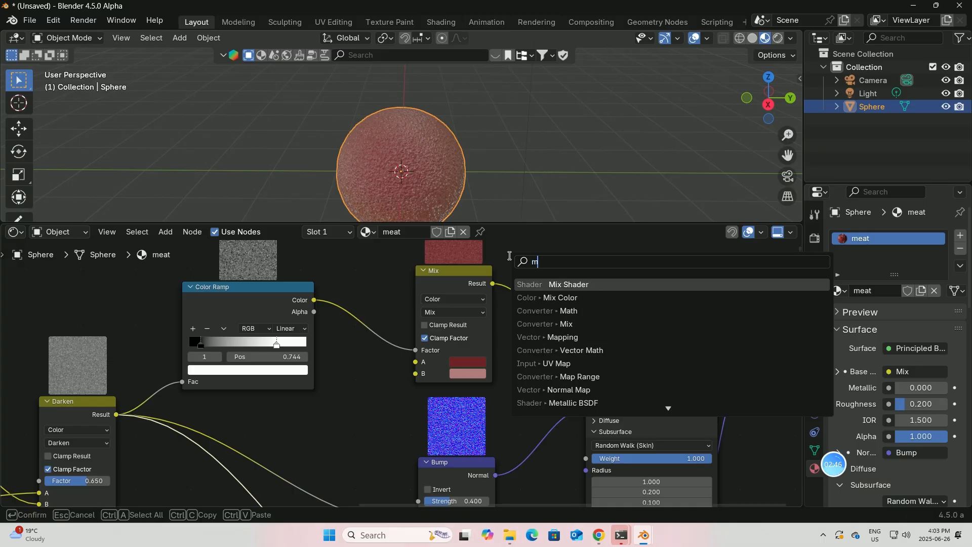
text(ix)
click(542, 296)
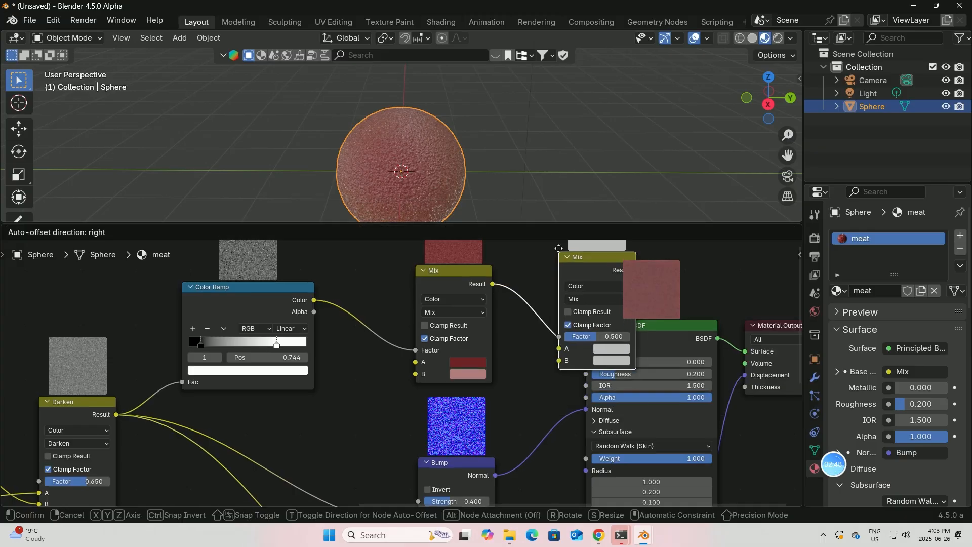
click(529, 273)
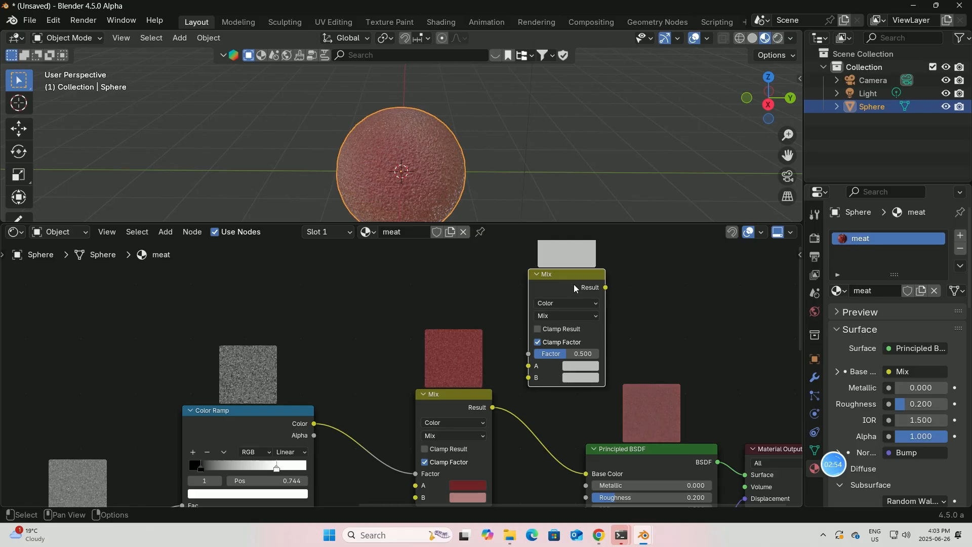
key(x)
- Examine the meat material's Darken node and the Voronoi Texture, Noise Texture, Mapping and Color Ramp nodes around it
middle_drag(493, 354, 459, 465)
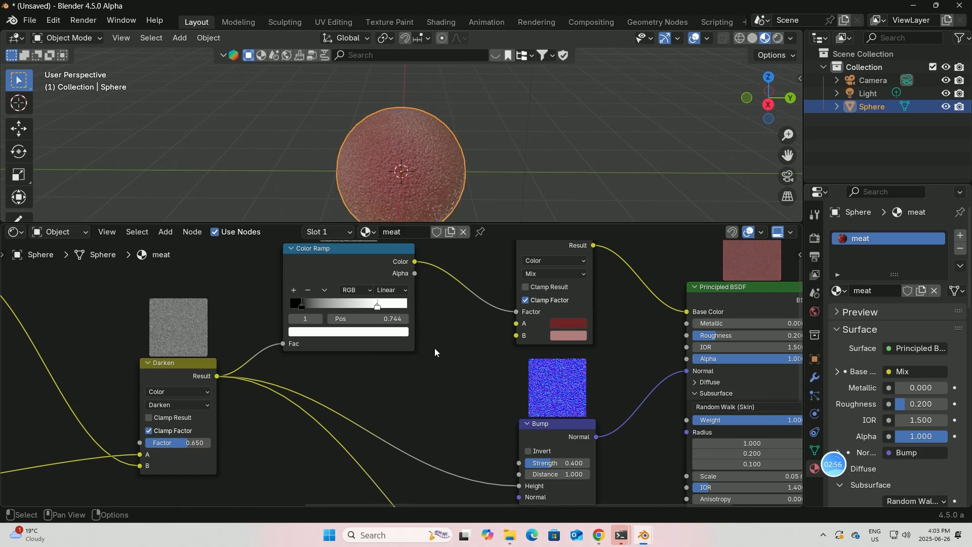
middle_drag(434, 352, 442, 380)
click(172, 408)
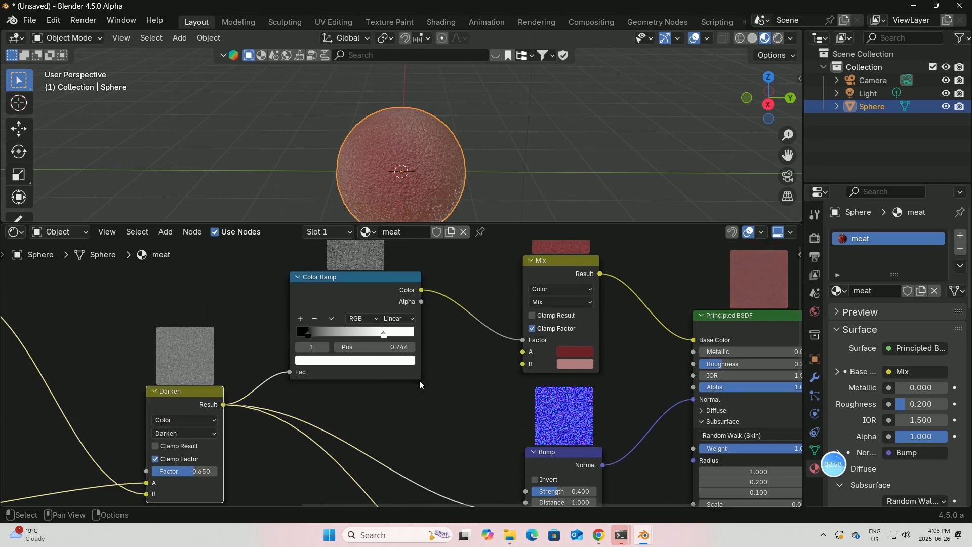
click(213, 432)
middle_drag(254, 443, 348, 425)
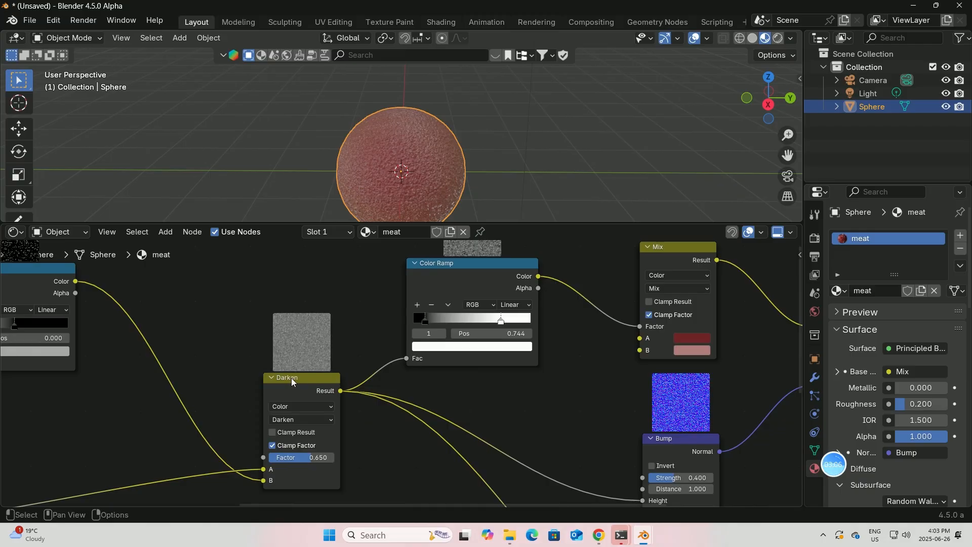
middle_drag(280, 405, 449, 393)
scroll(450, 392, down, 1)
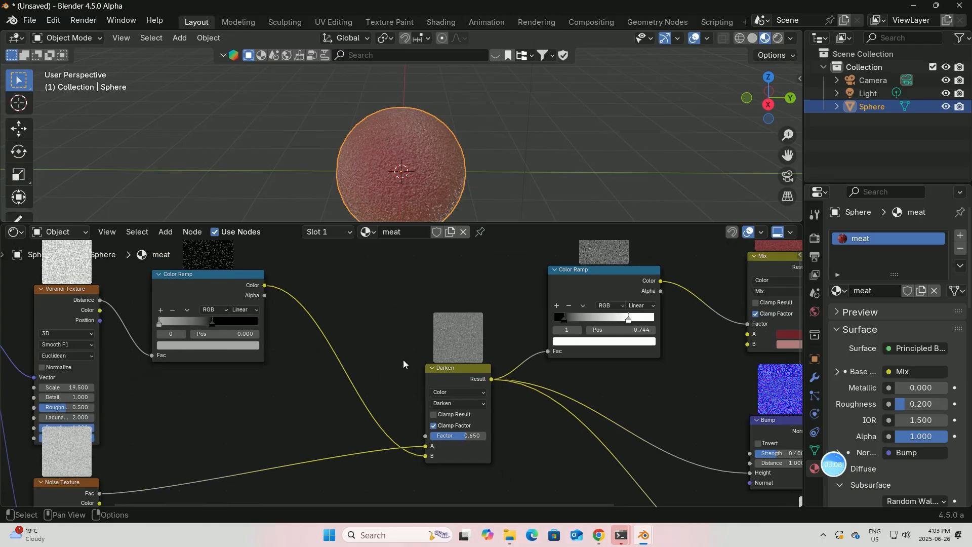
middle_drag(403, 364, 531, 381)
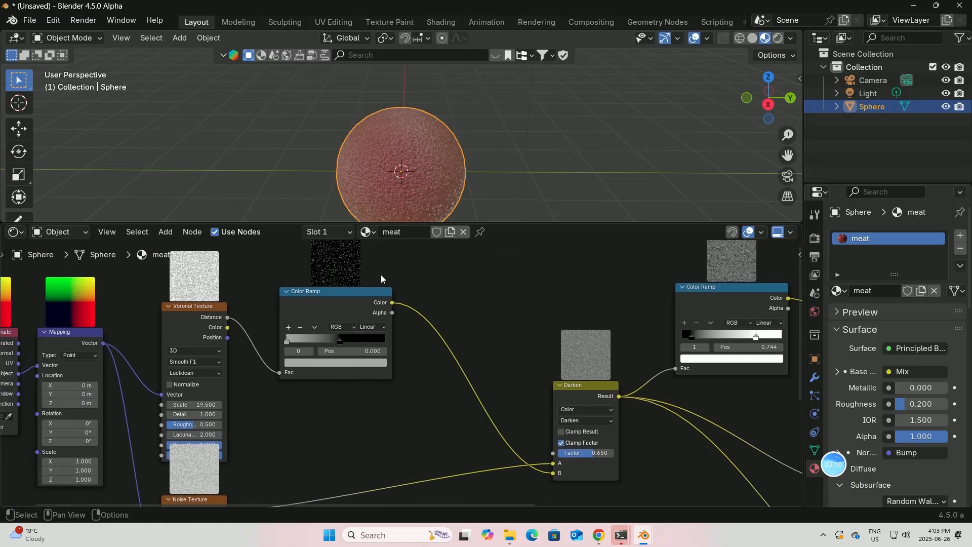
middle_drag(381, 278, 206, 318)
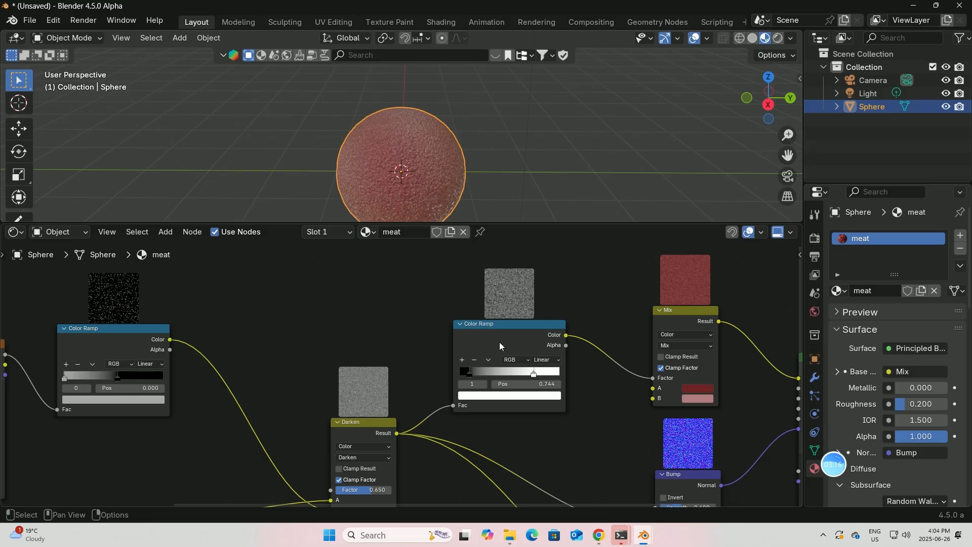
middle_drag(331, 318, 493, 309)
- View the files in the Chinese dim sum folder in File Explorer and switch to Blender's Image Editor window with the render
click(511, 535)
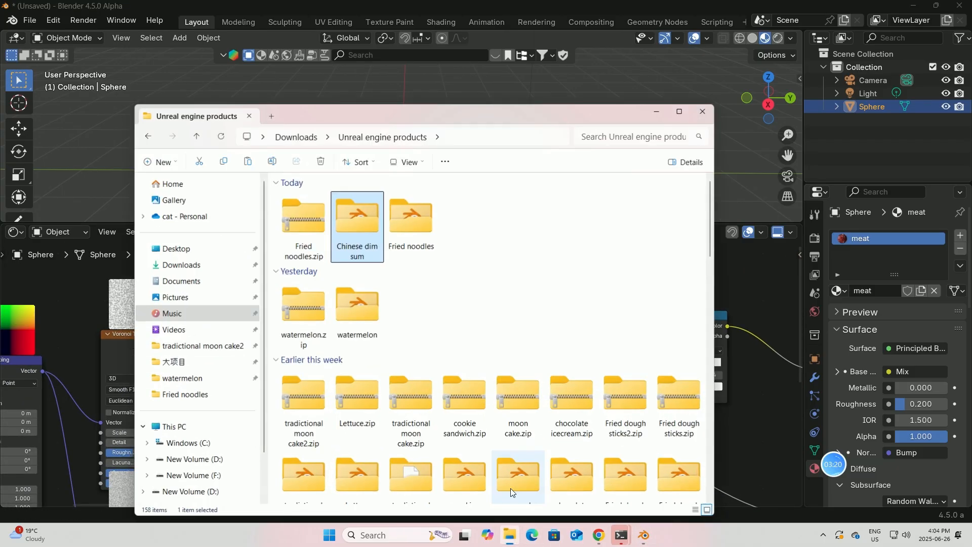
double_click(349, 226)
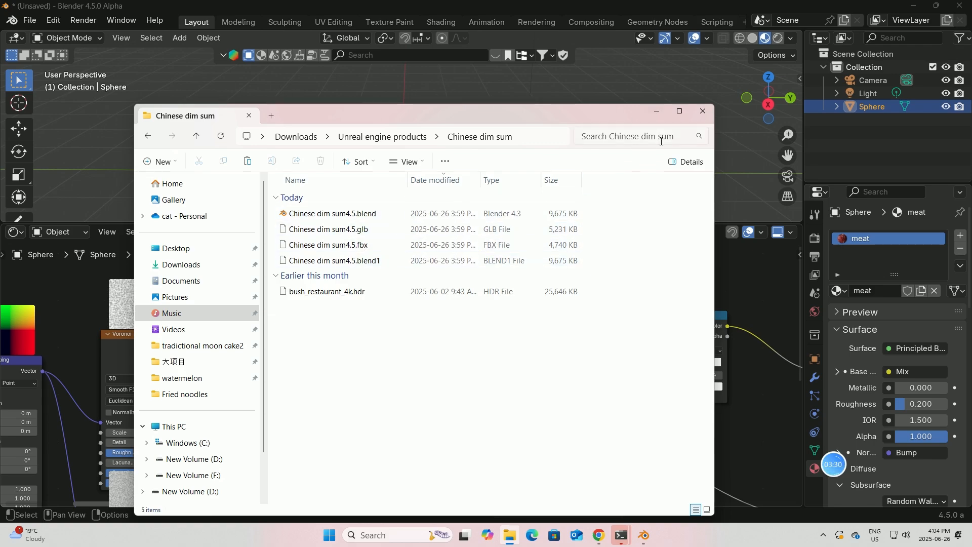
click(640, 539)
mouse_move(640, 541)
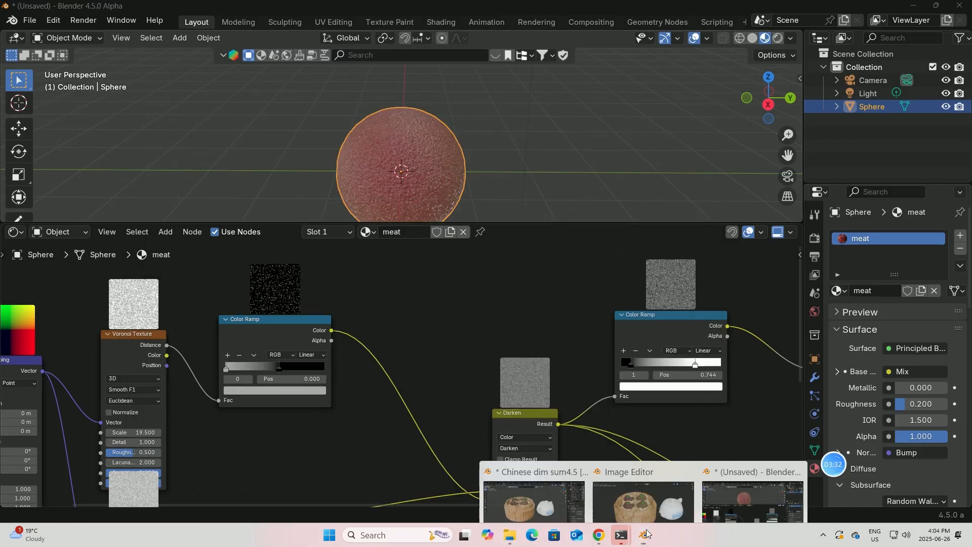
click(647, 490)
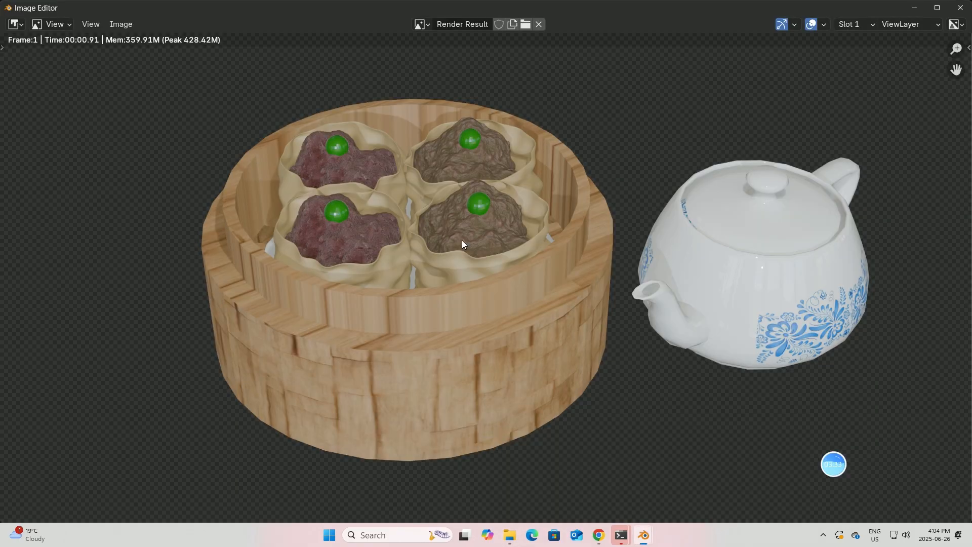
- Start saving the dim sum render as an image and set its file format to JPEG
click(121, 24)
click(145, 132)
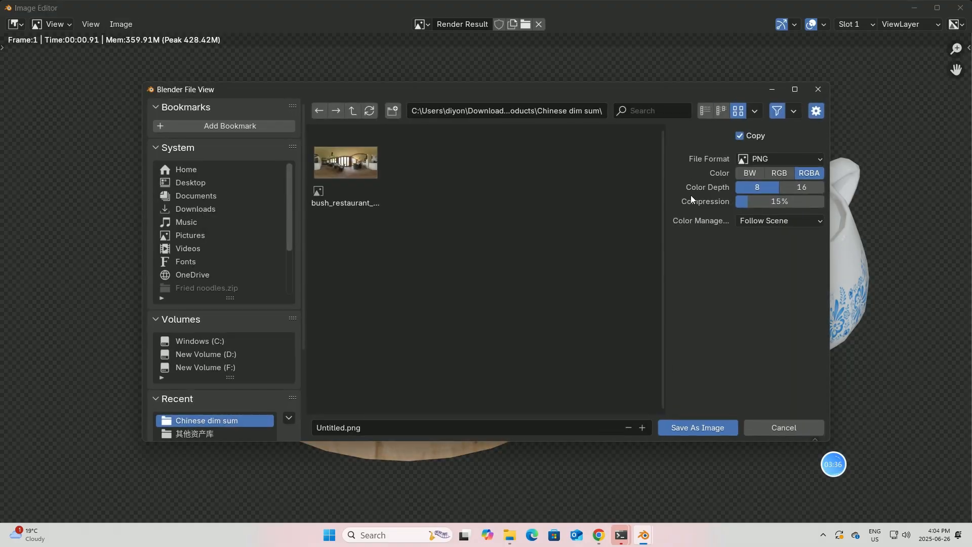
click(821, 159)
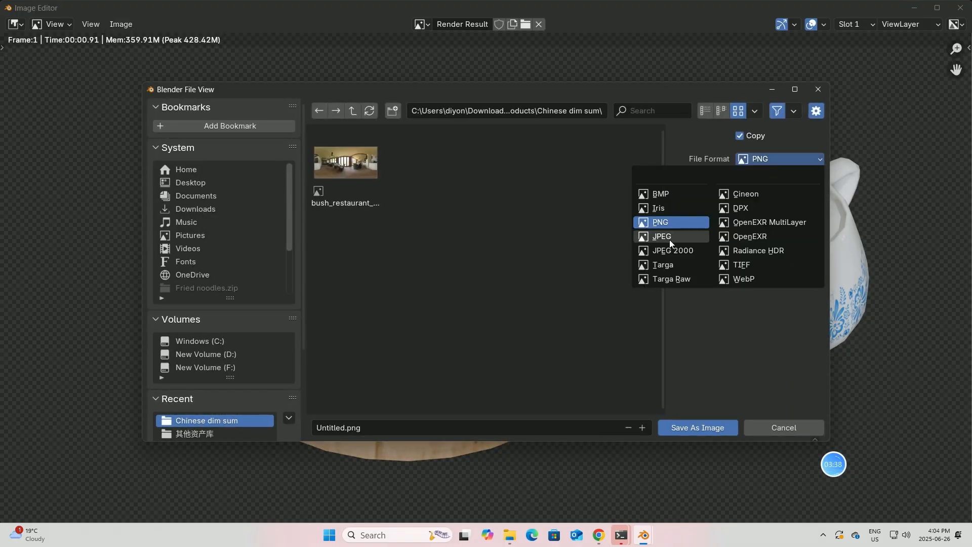
click(670, 238)
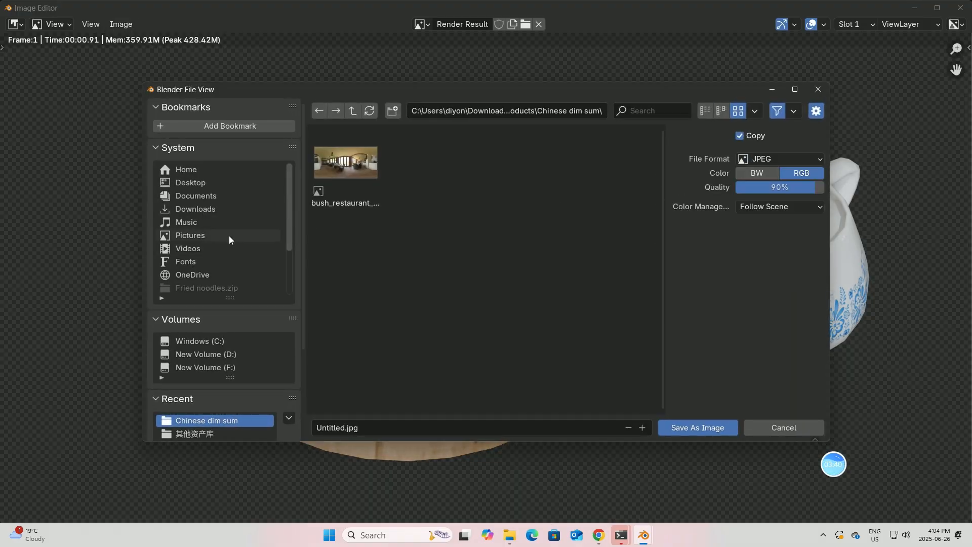
- Set the save location to the Chinese dim sum folder inside Downloads\Unreal engine products, filtering folders by "unreal" and "di"
click(209, 211)
click(631, 114)
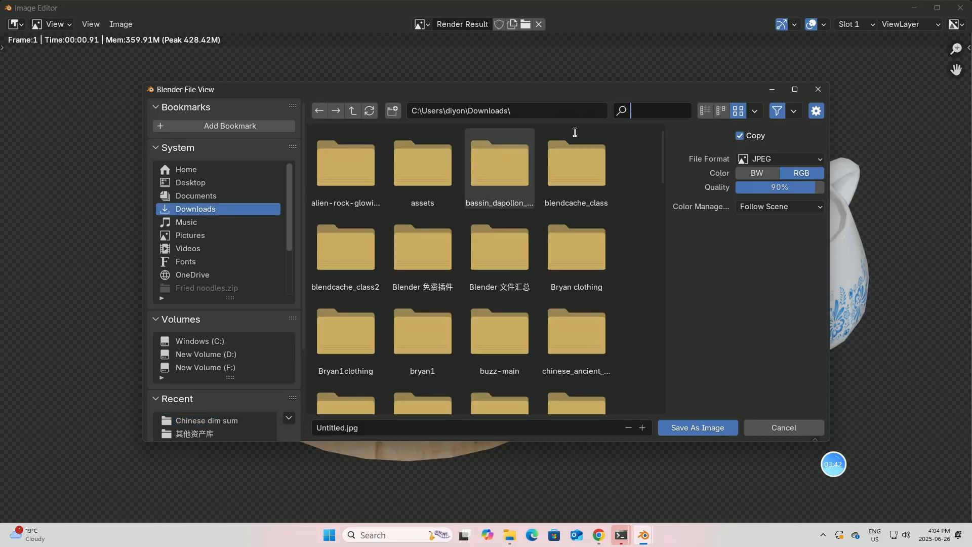
text(unreal)
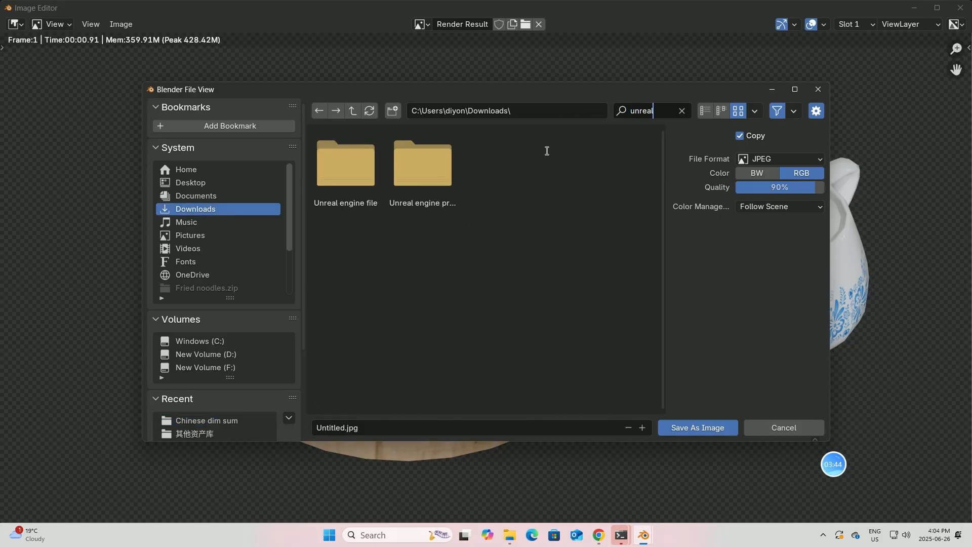
double_click(412, 185)
click(633, 111)
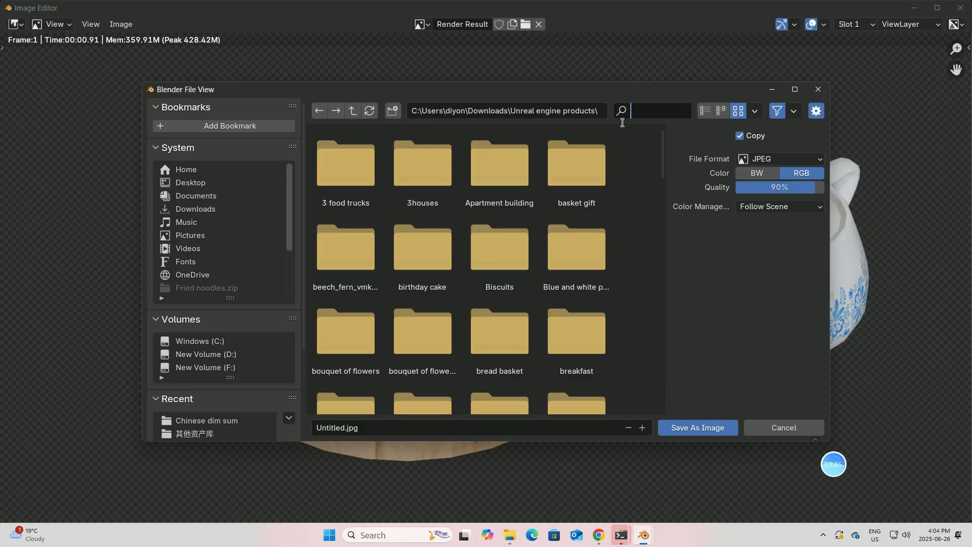
text(di)
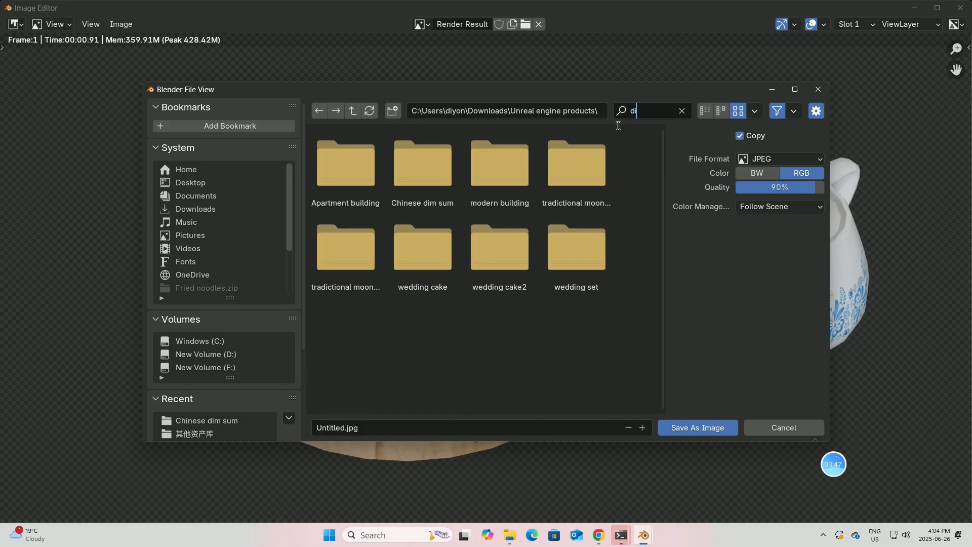
double_click(418, 183)
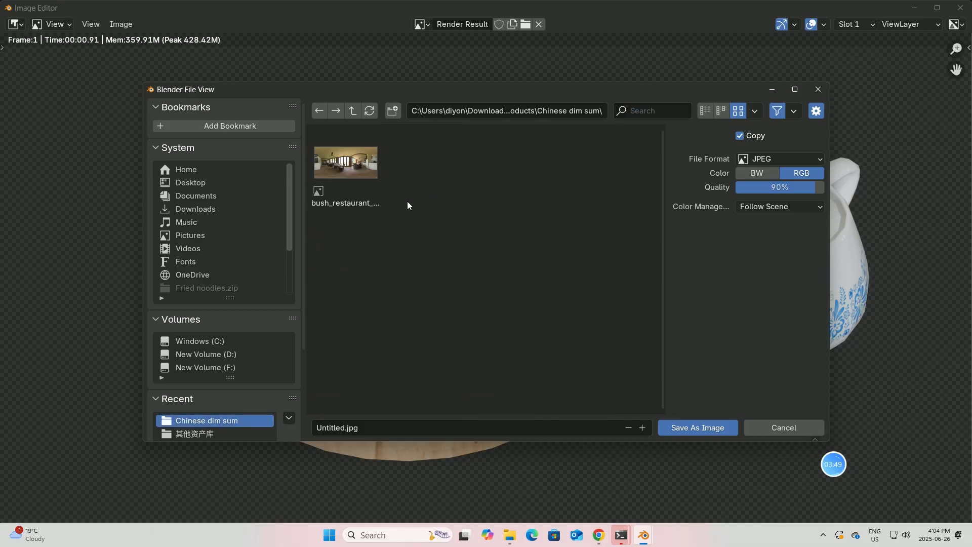
- Name the render image "Chinese dim sum.jpg" and save it in the Chinese dim sum folder
click(342, 427)
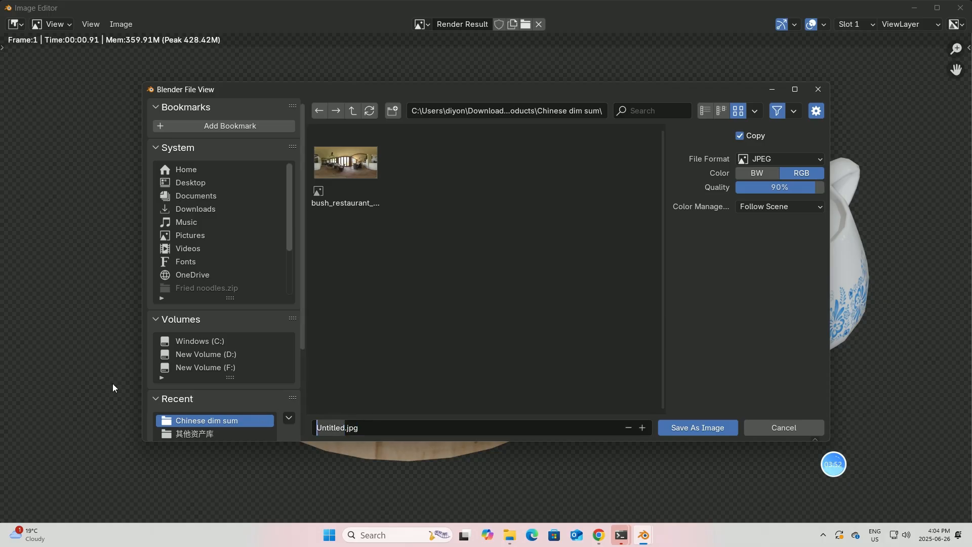
key(BackSpace)
text(Chinese )
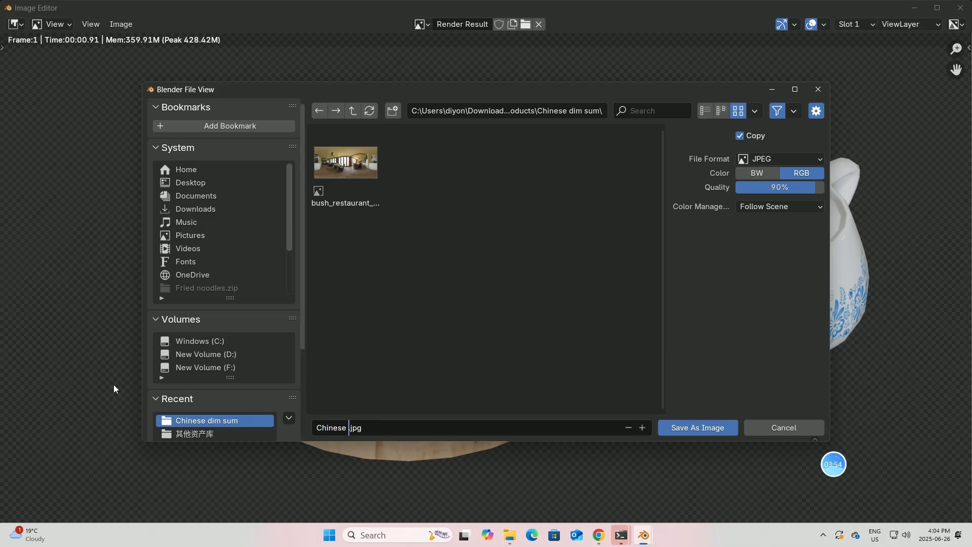
text(dim sum)
click(691, 429)
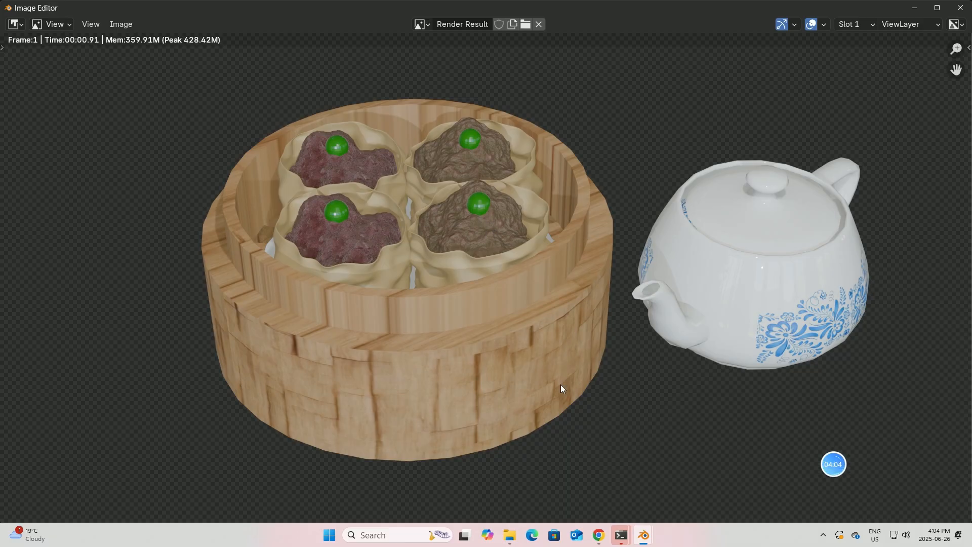
- Switch to the unsaved Blender file with the meat sphere and move the Noise Texture node down, clear of the Voronoi Texture node
mouse_move(647, 539)
click(747, 498)
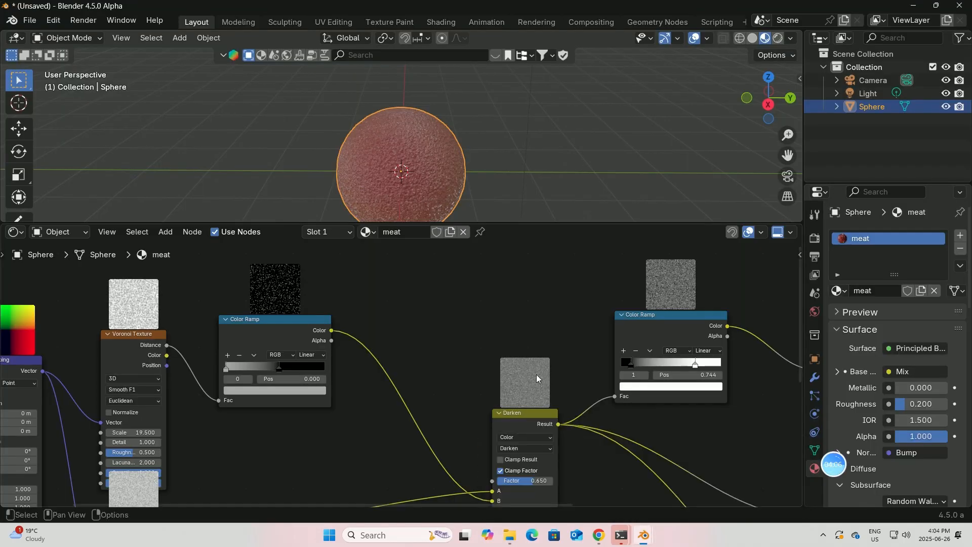
middle_drag(430, 332, 498, 298)
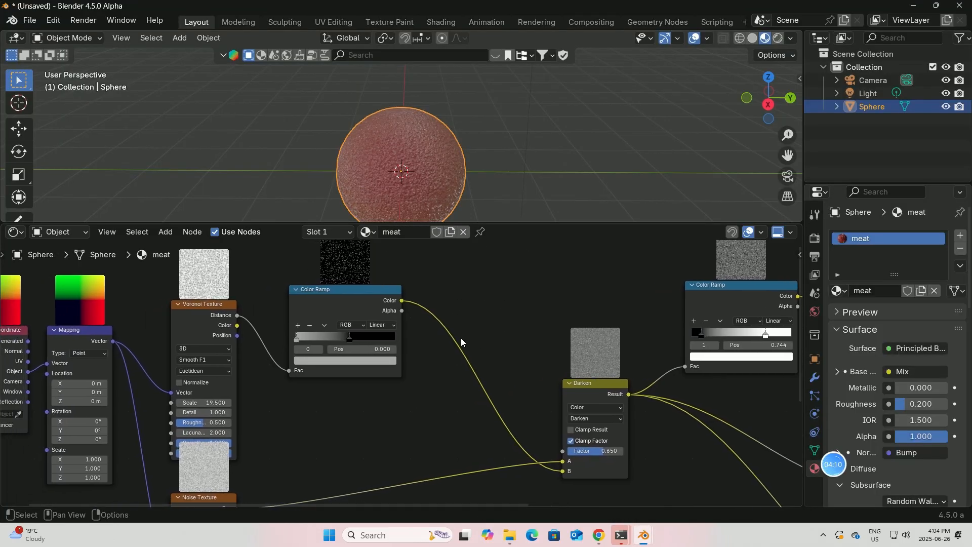
middle_drag(460, 338, 621, 350)
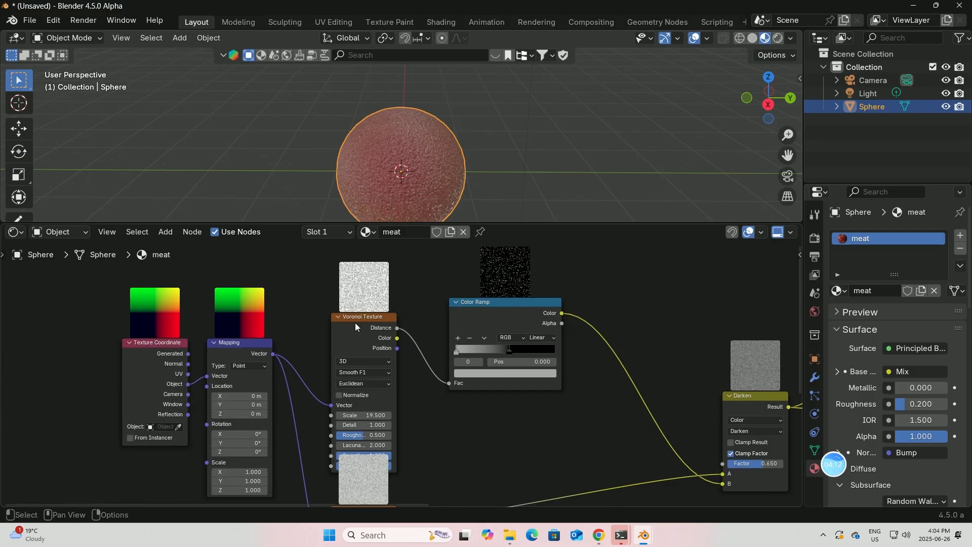
middle_drag(405, 314, 401, 219)
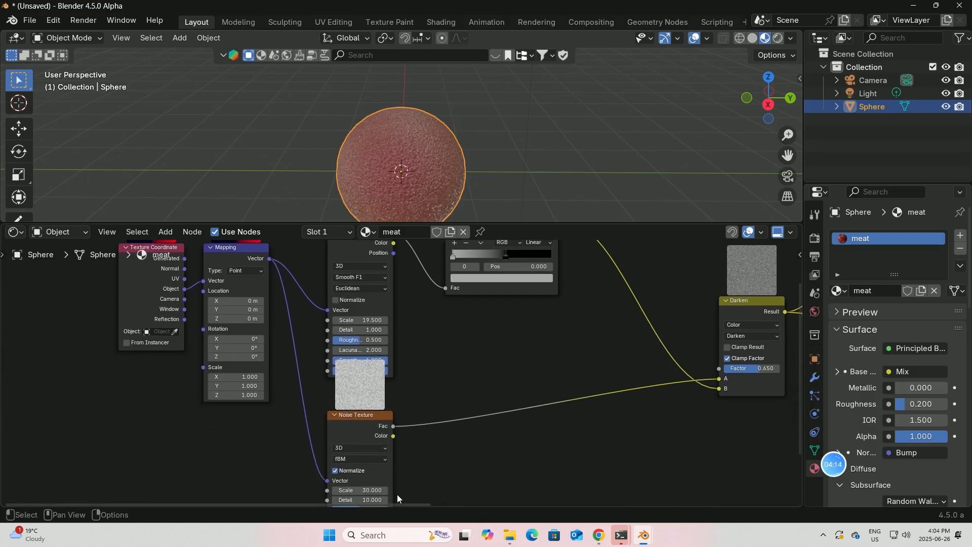
drag(348, 429, 350, 443)
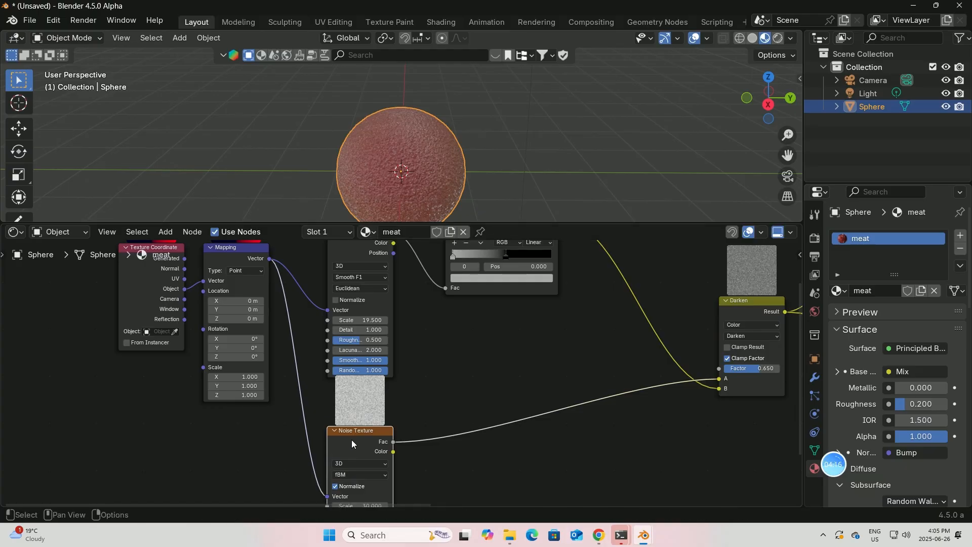
middle_drag(349, 444, 346, 458)
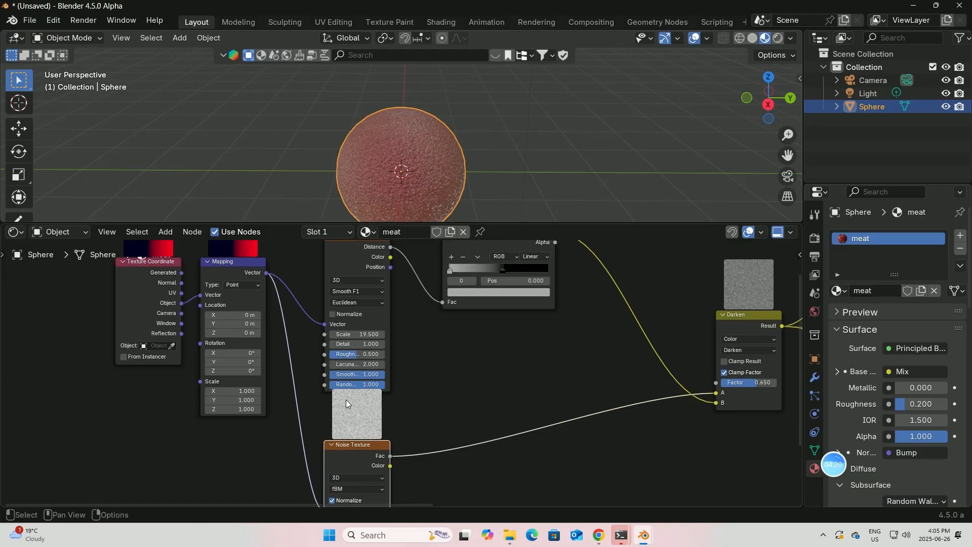
middle_drag(425, 382, 411, 466)
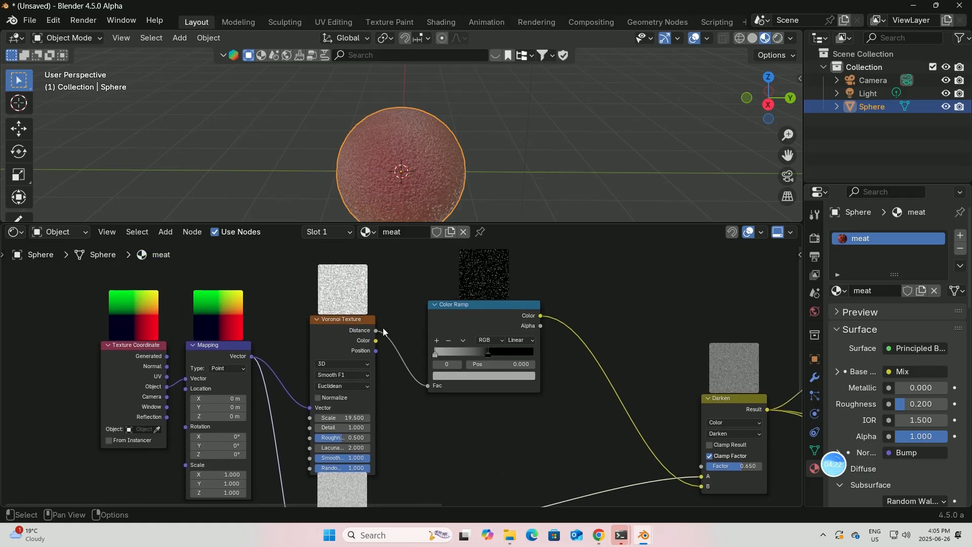
- Check in the Preferences whether Node Wrangler is enabled, filtering the add-ons by "node"
click(112, 350)
click(320, 332)
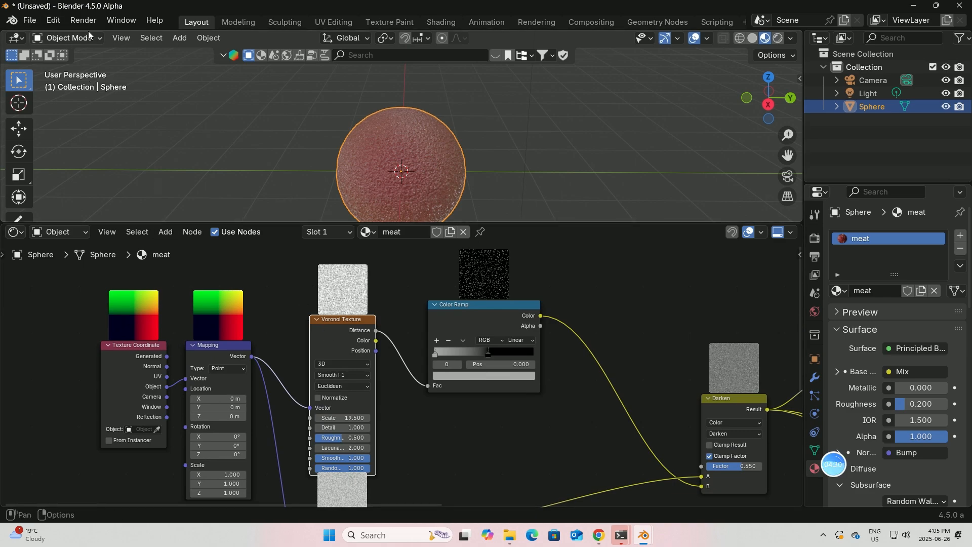
click(53, 20)
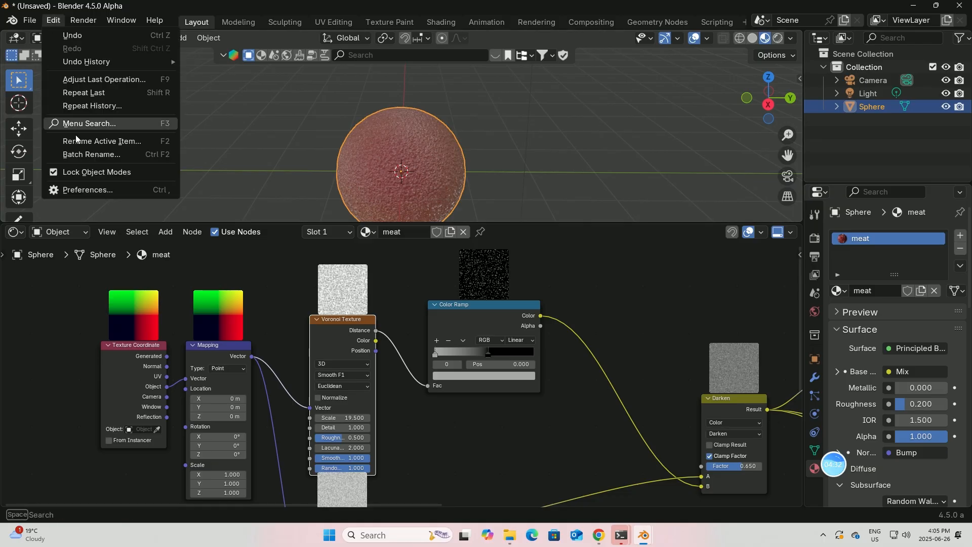
click(85, 190)
click(153, 26)
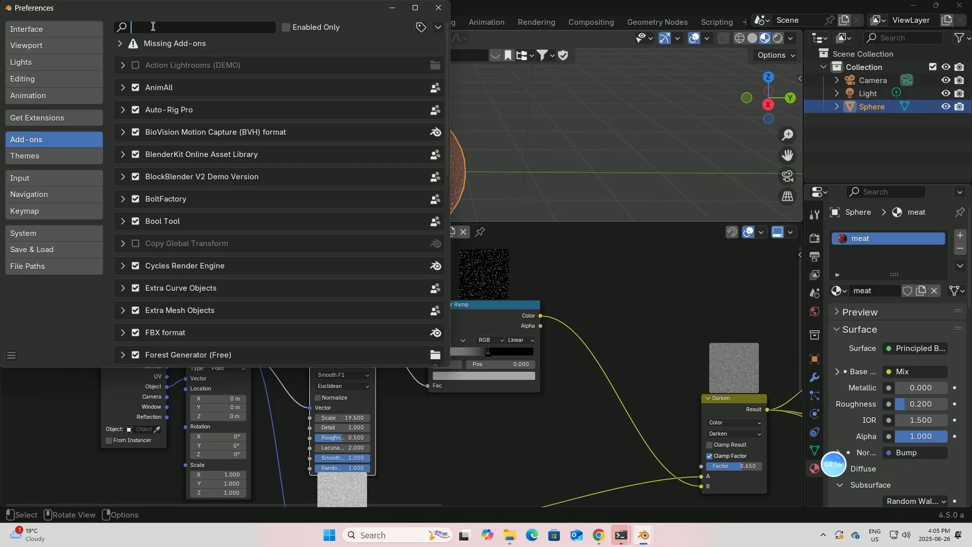
text(node)
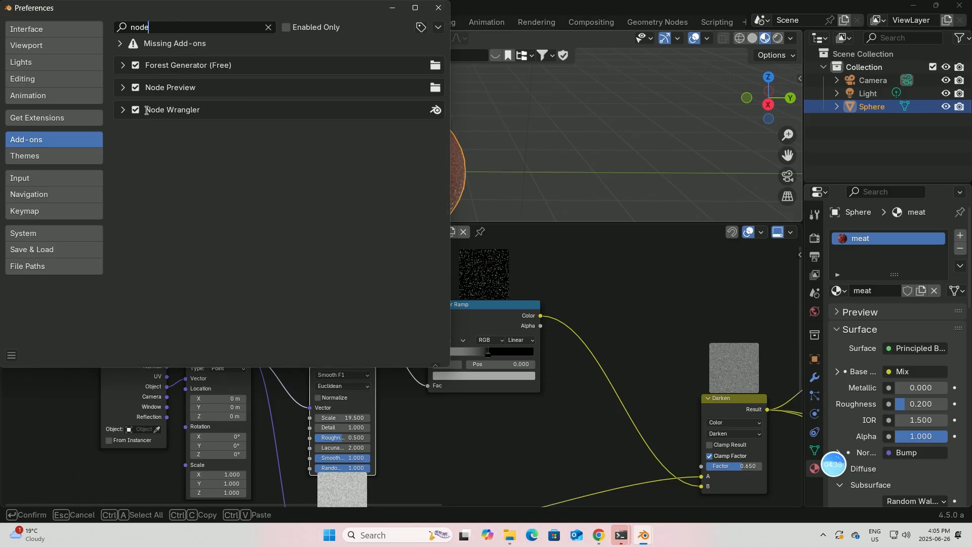
click(438, 8)
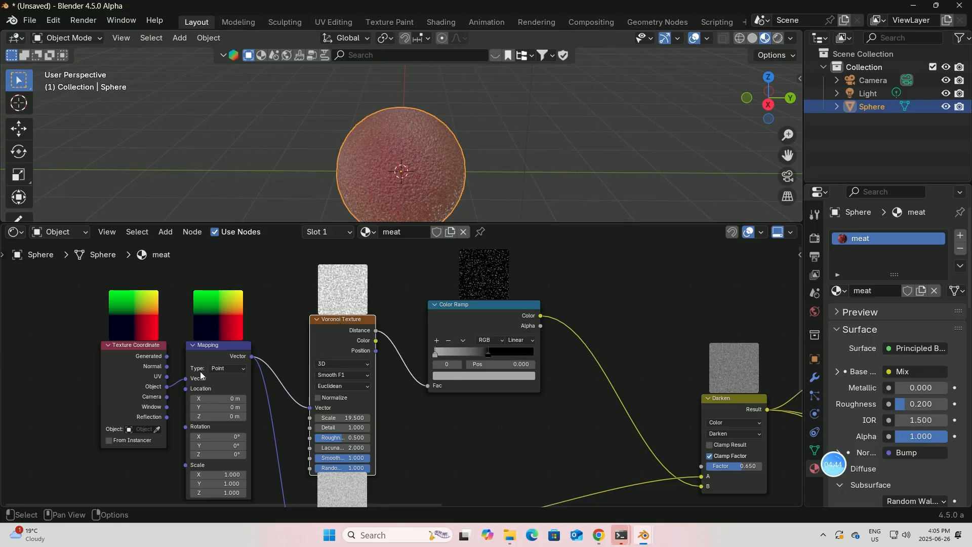
- Raise the Displacement node's scale to 0.25 in the meat material
middle_drag(246, 397, 201, 346)
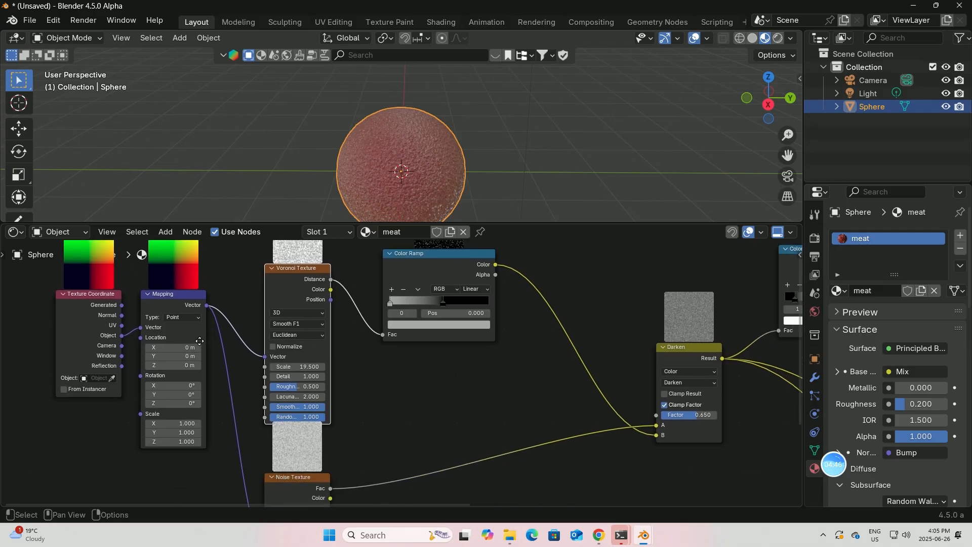
middle_drag(371, 351, 303, 372)
middle_drag(429, 348, 295, 272)
middle_drag(434, 310, 354, 219)
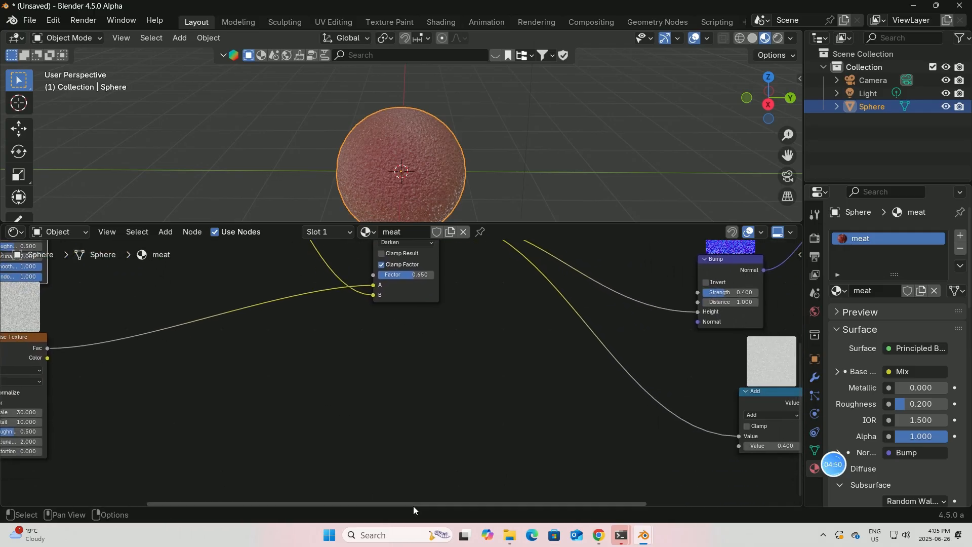
middle_drag(650, 365, 372, 258)
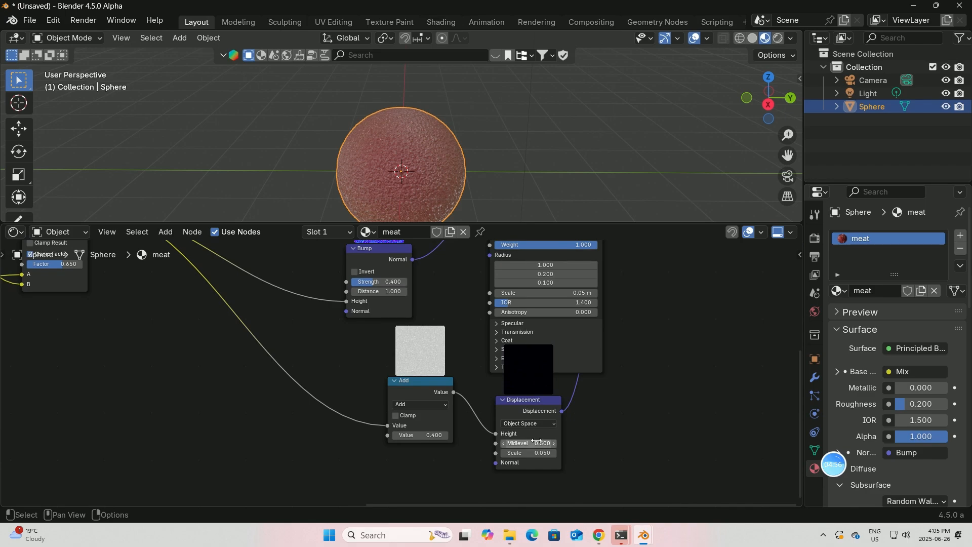
click(553, 453)
click(553, 454)
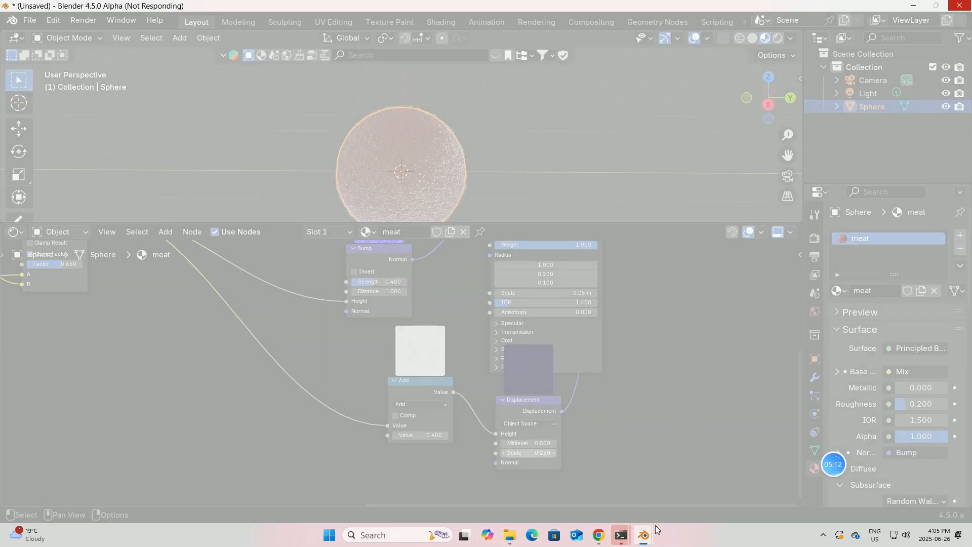
- View the dim sum render in the Image Editor window and minimize that window
mouse_move(643, 535)
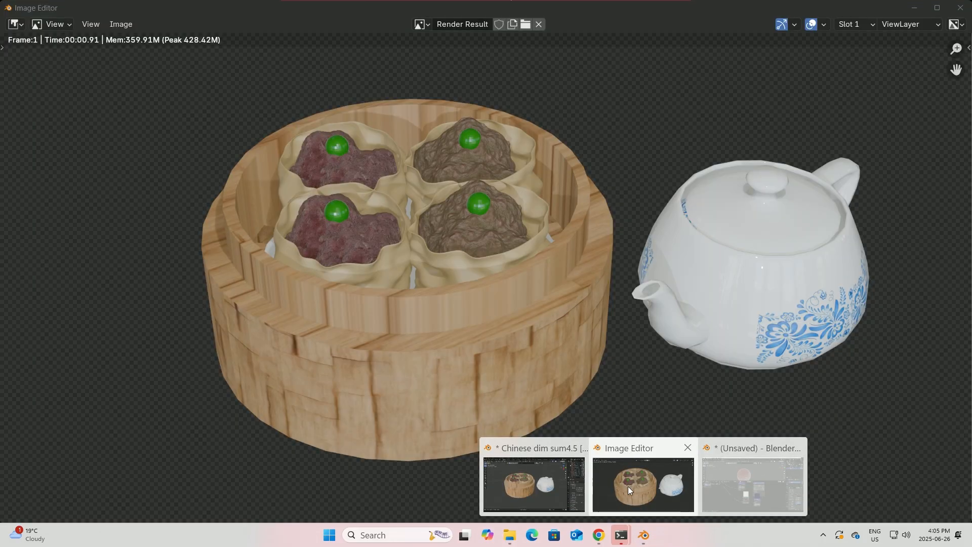
click(628, 486)
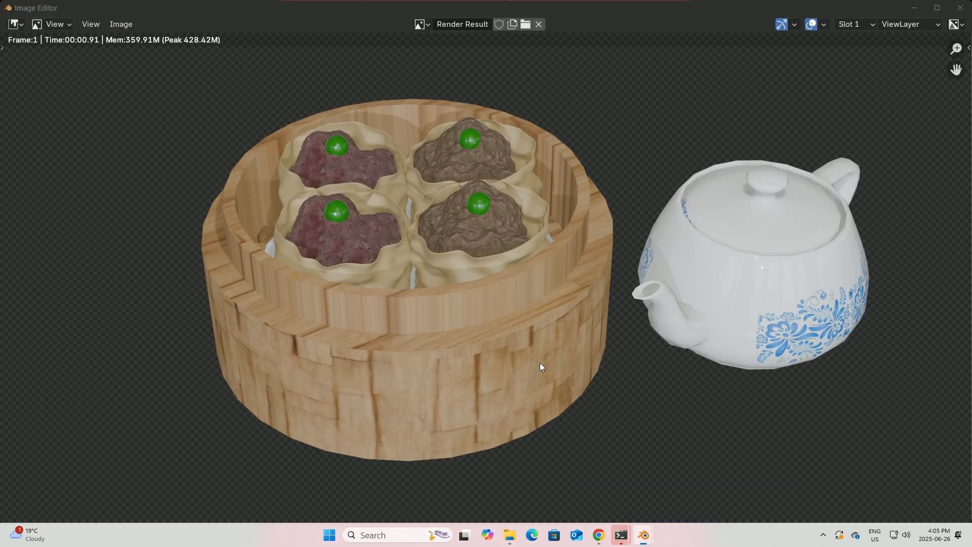
click(914, 8)
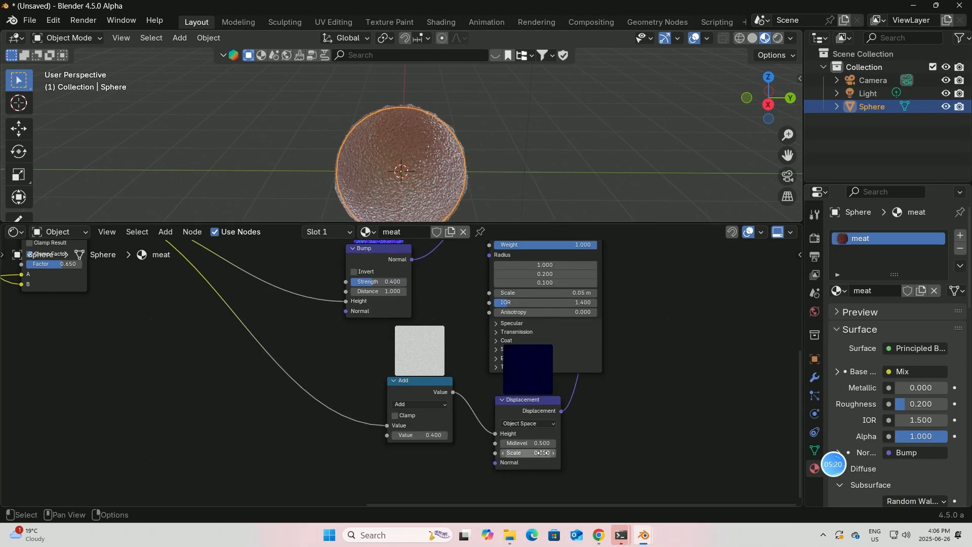
- Try a scale of 0.35 on the Displacement node and undo the last two scale changes, back to 0.15
drag(542, 453, 606, 446)
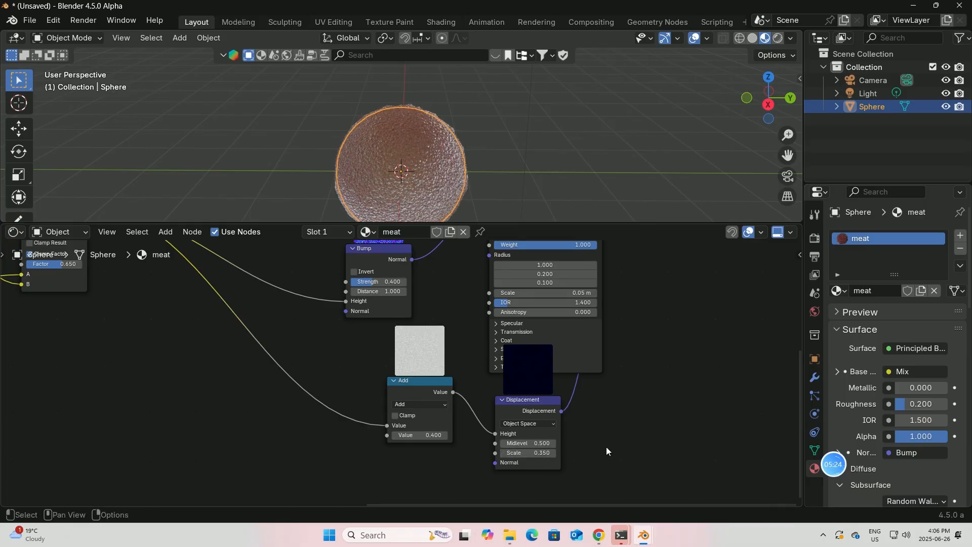
key(ctrl+z)
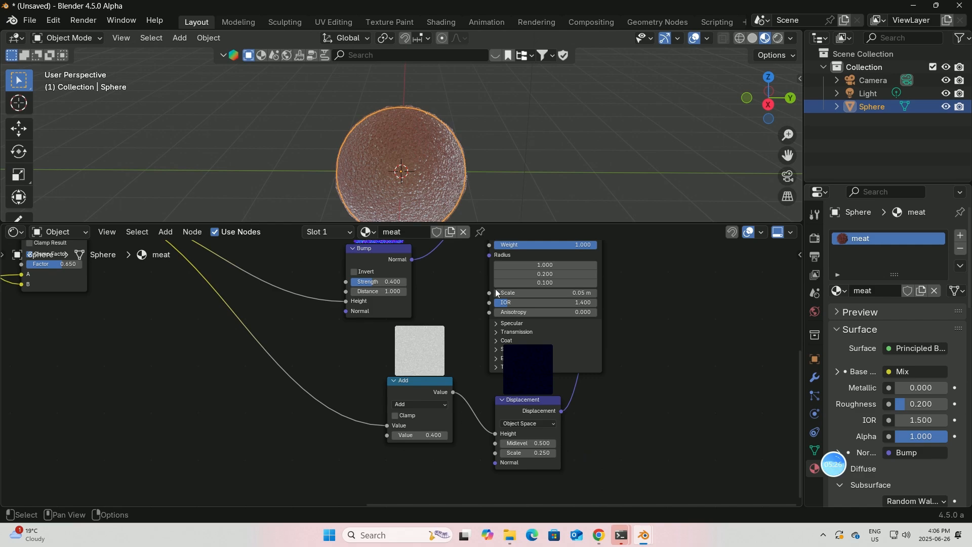
key(ctrl+z)
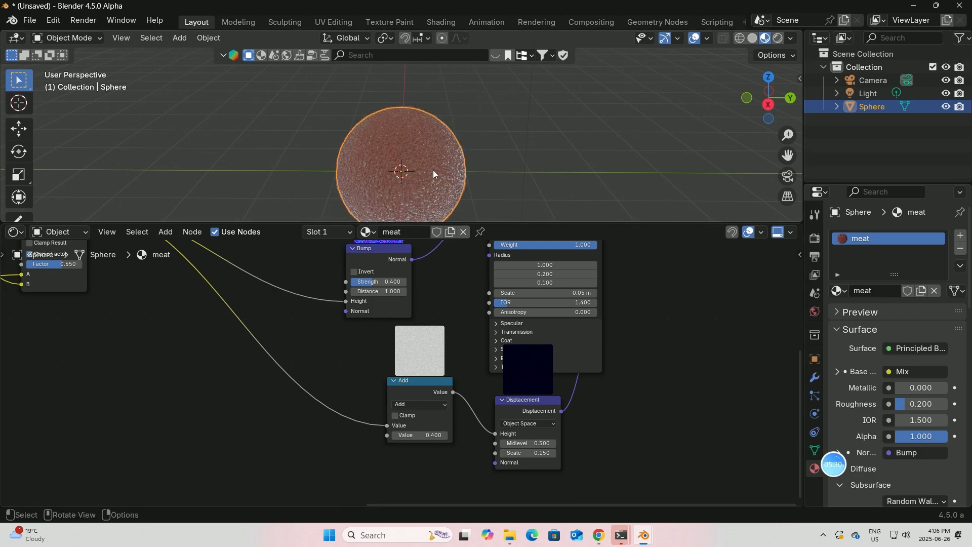
- Compare the meat sphere with the filling in the dim sum render and return to the unsaved Blender file
scroll(435, 172, down, 2)
mouse_move(642, 534)
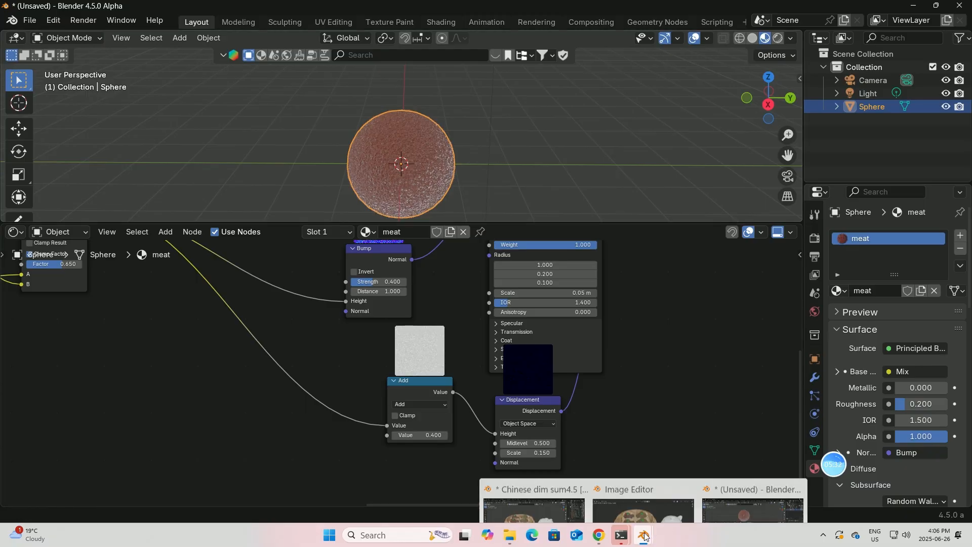
click(660, 493)
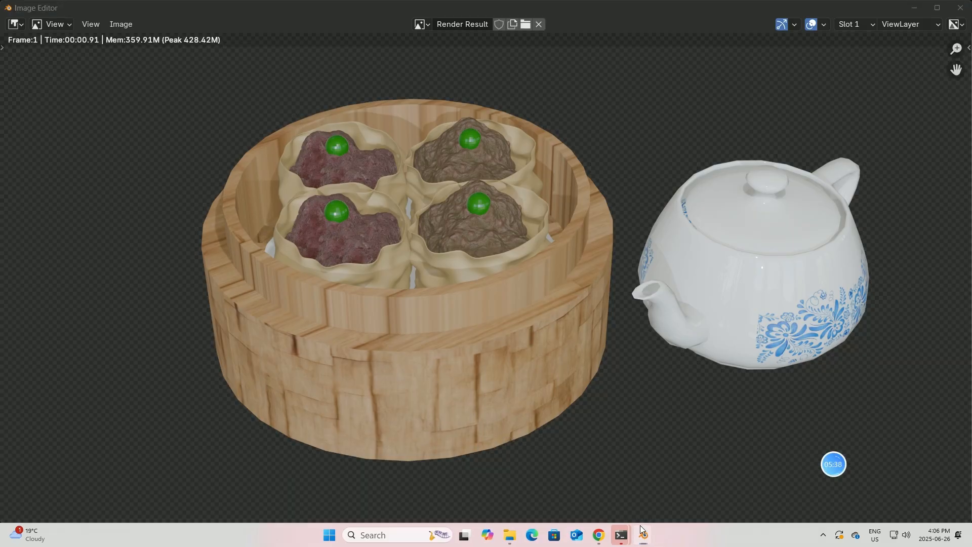
mouse_move(640, 524)
click(727, 481)
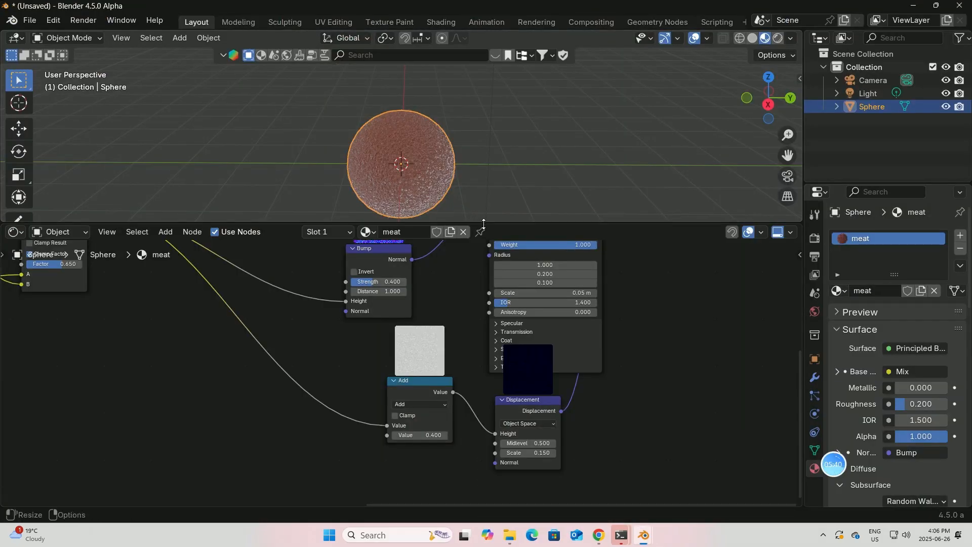
- Enlarge the 3D viewport over the node editor and add a Displace modifier to the sphere
drag(482, 221, 481, 472)
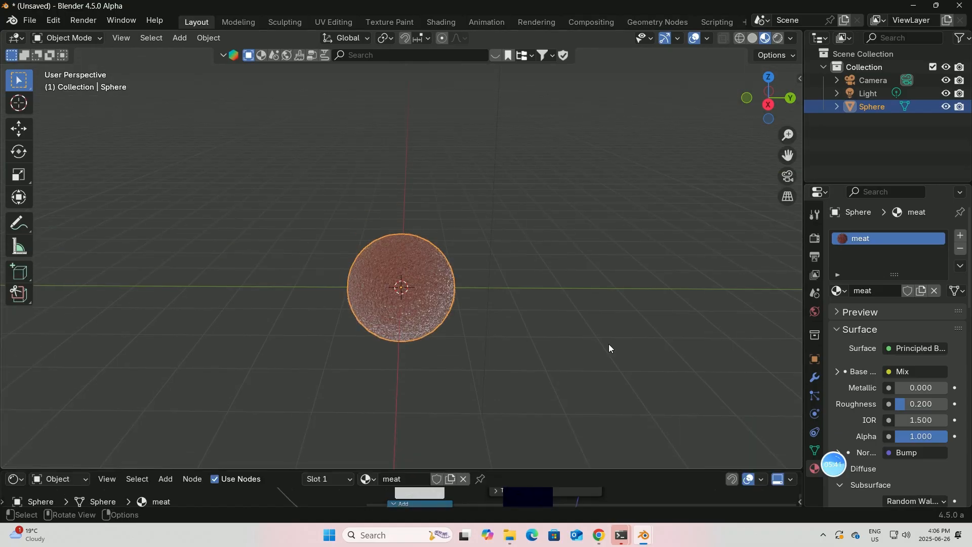
click(816, 378)
click(876, 233)
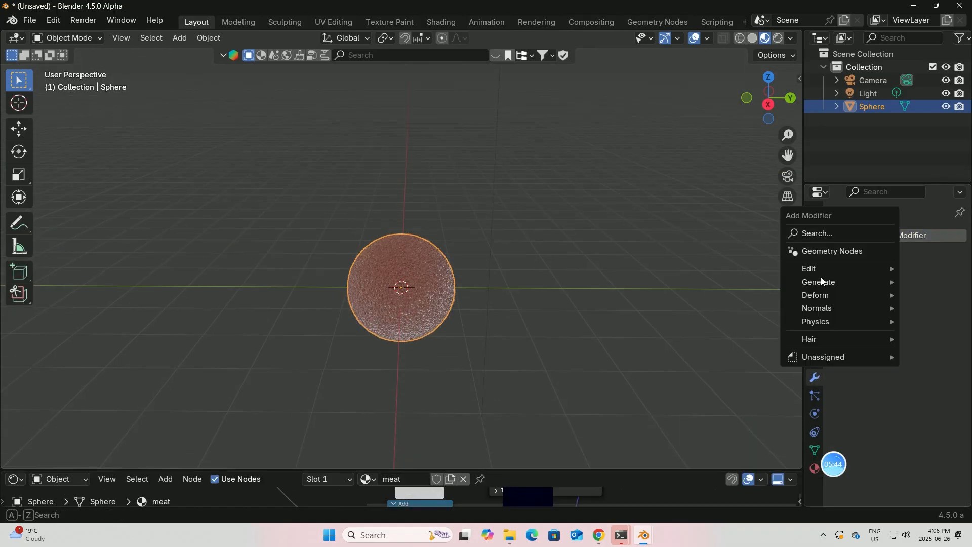
mouse_move(818, 284)
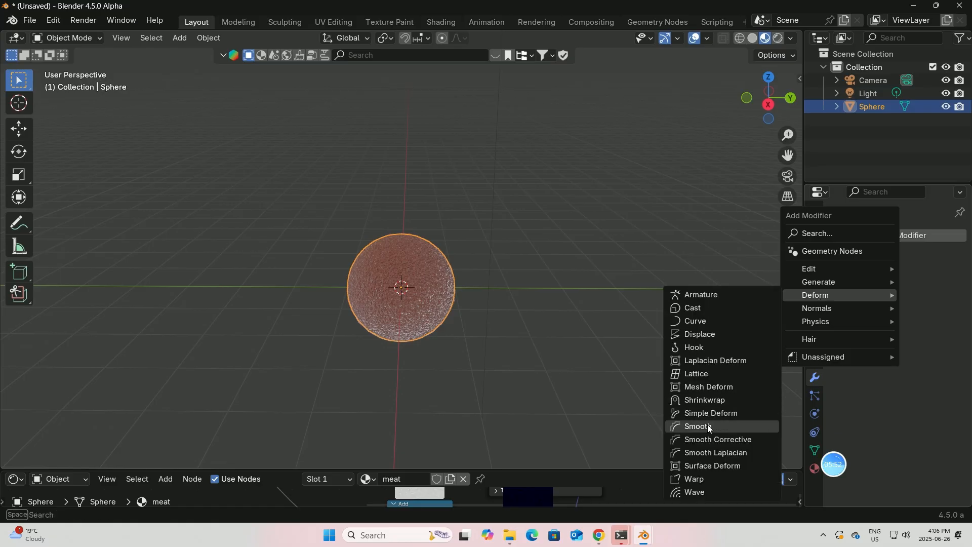
click(701, 334)
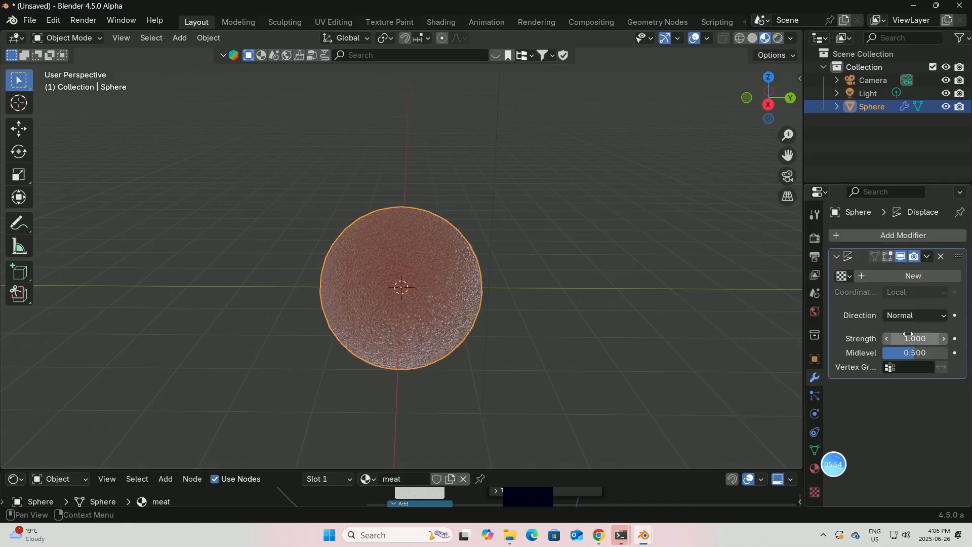
- Create a new texture for the sphere's Displace modifier and set its type to Clouds
click(938, 275)
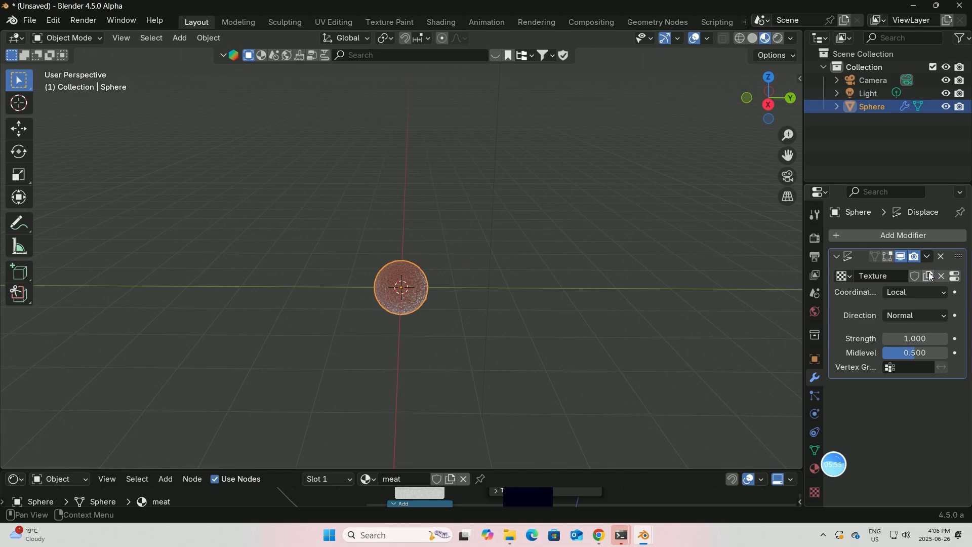
click(954, 277)
click(954, 278)
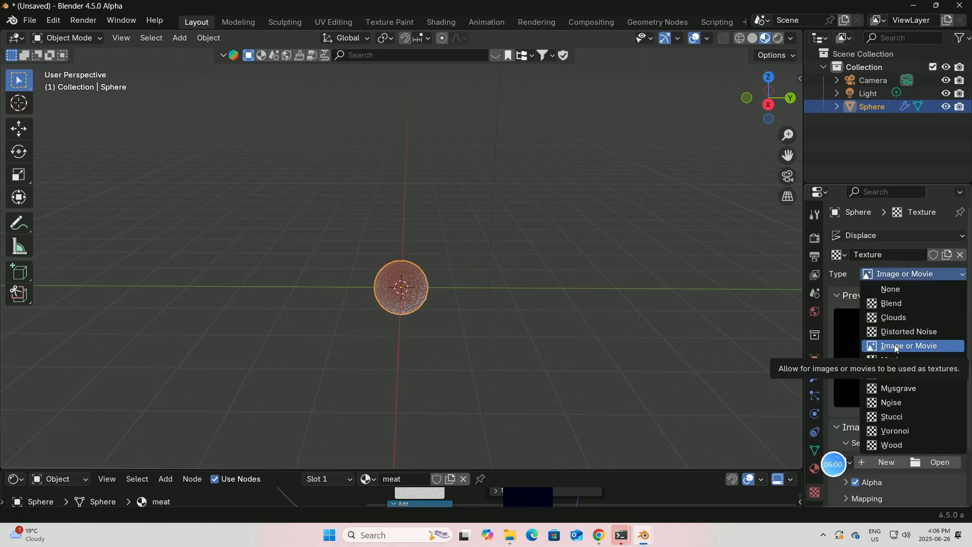
click(890, 318)
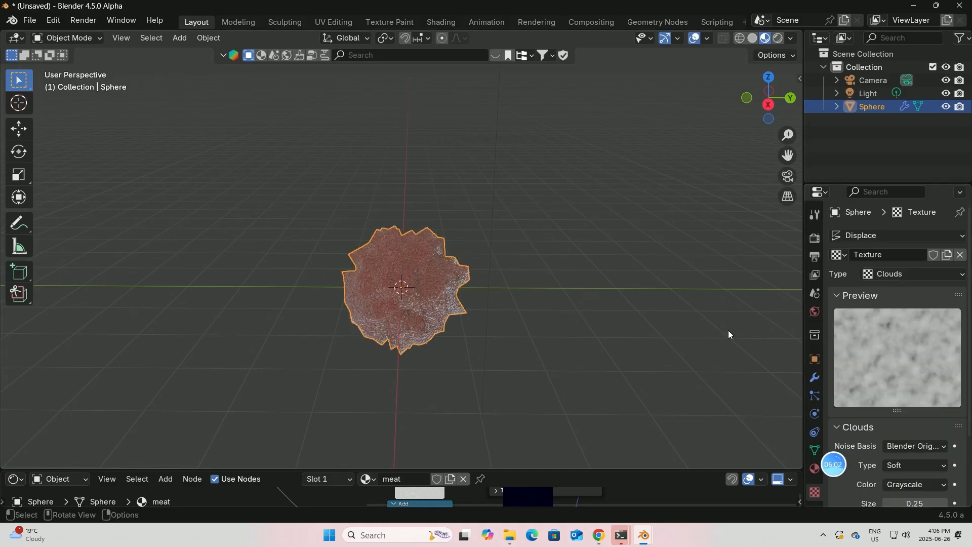
- Set the sphere's Displace strength to 0.8 and place a duplicate of the sphere about 3.6 m away along Y
click(815, 377)
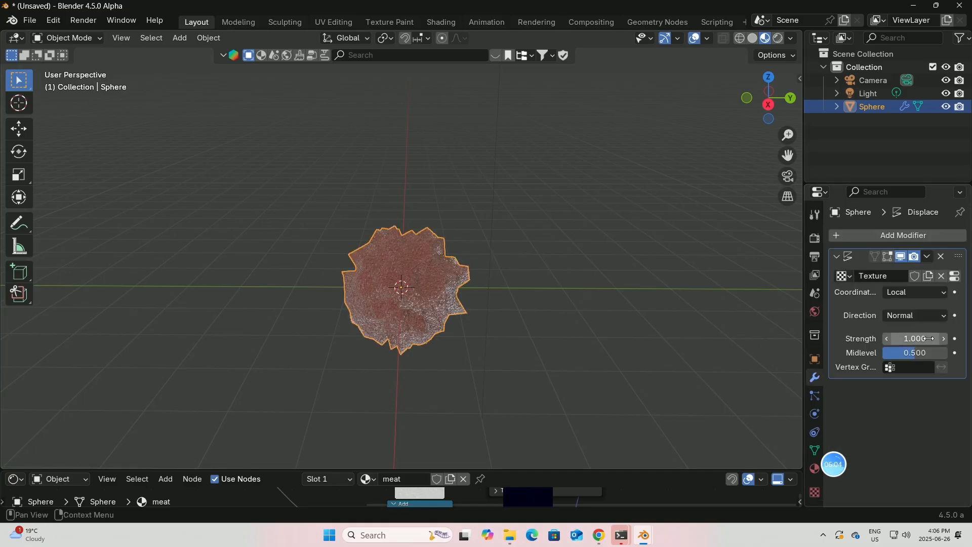
mouse_move(930, 338)
mouse_down()
mouse_move(884, 339)
mouse_move(915, 339)
mouse_up()
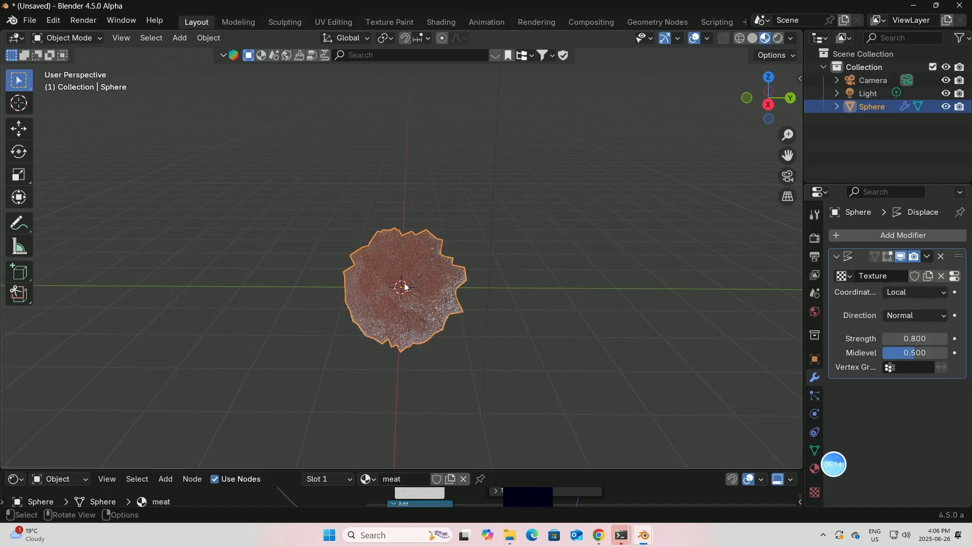
key(shift+d)
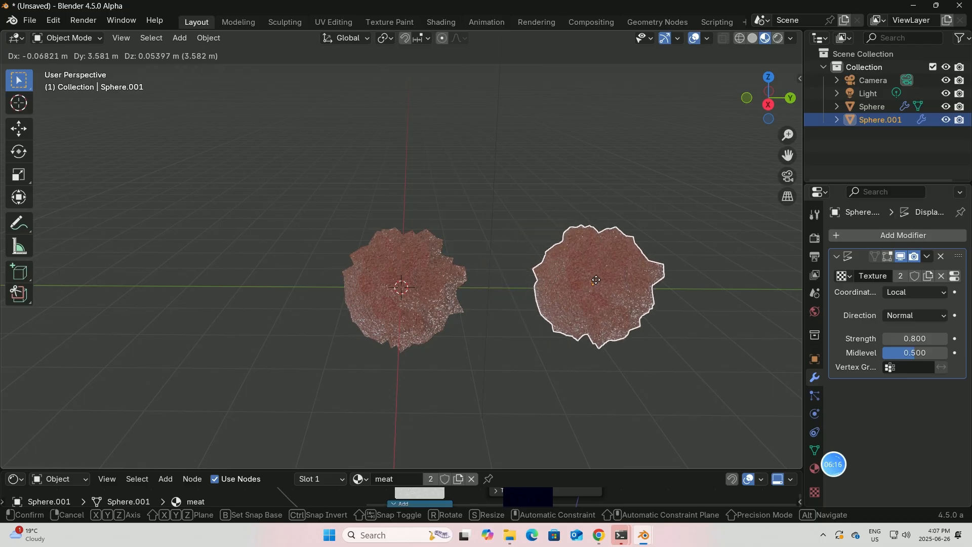
click(597, 284)
- Enlarge the node editor and give the duplicated sphere its own single-user copy of the meat material
drag(550, 469, 554, 280)
click(815, 468)
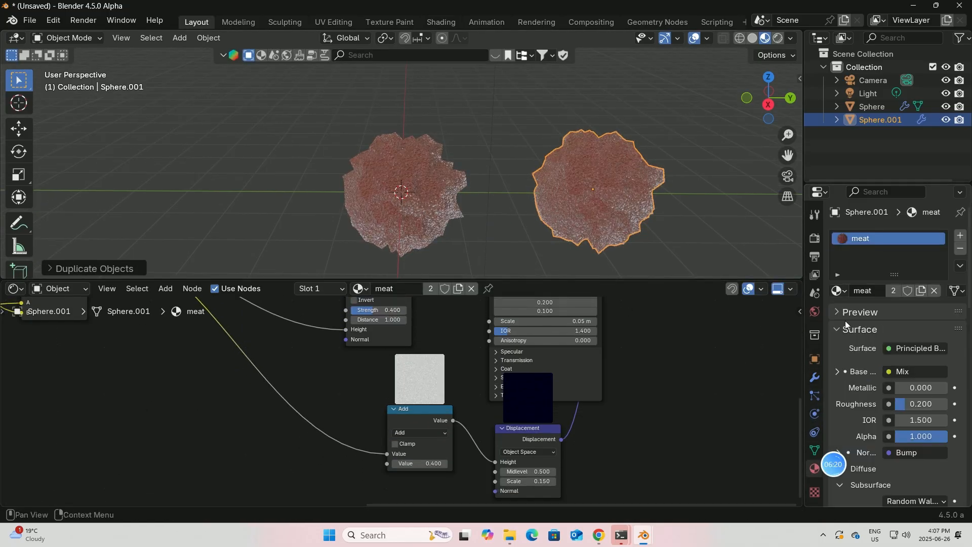
click(921, 290)
- Rename the original sphere's material as "beef ball"
click(397, 209)
click(868, 291)
key(BackSpace)
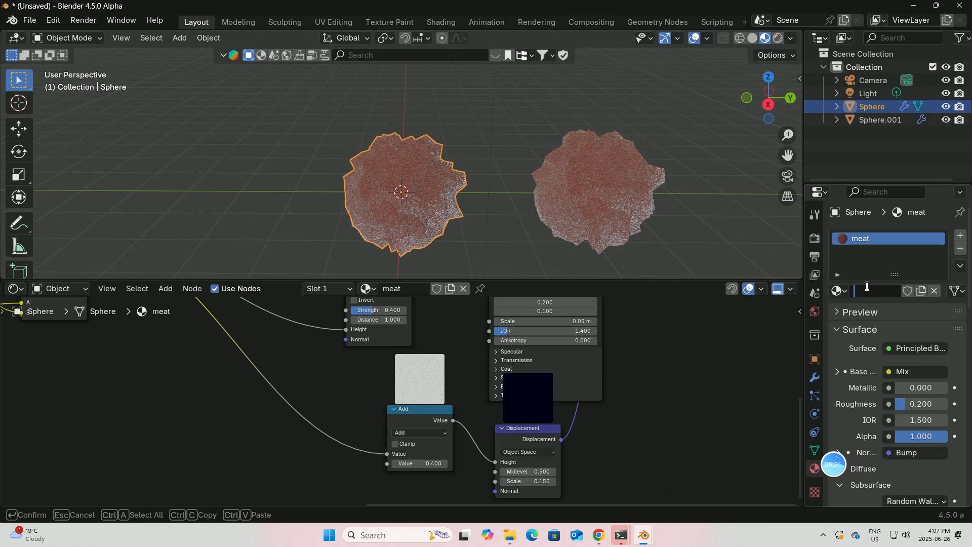
text(beef ball)
key(Return)
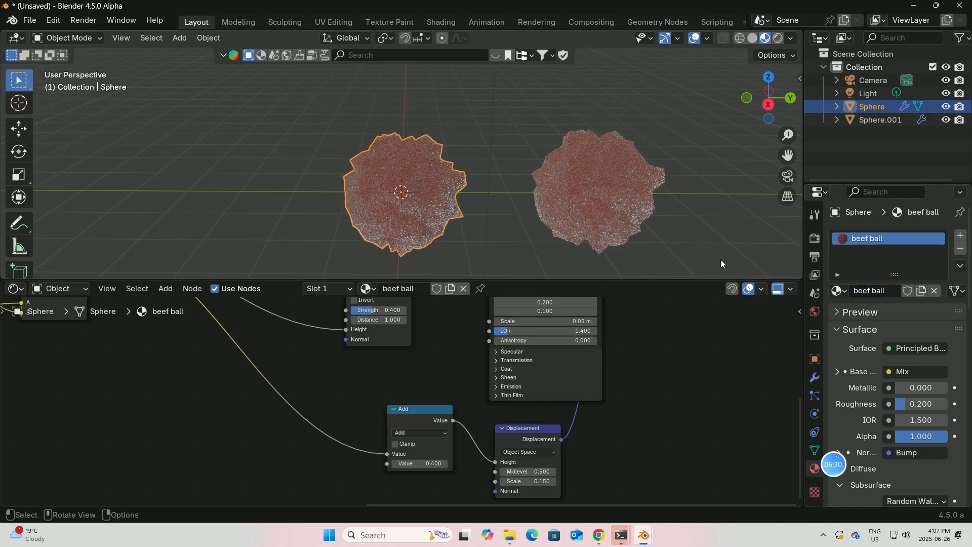
- Rename the duplicated sphere's material as "meat ball"
click(622, 199)
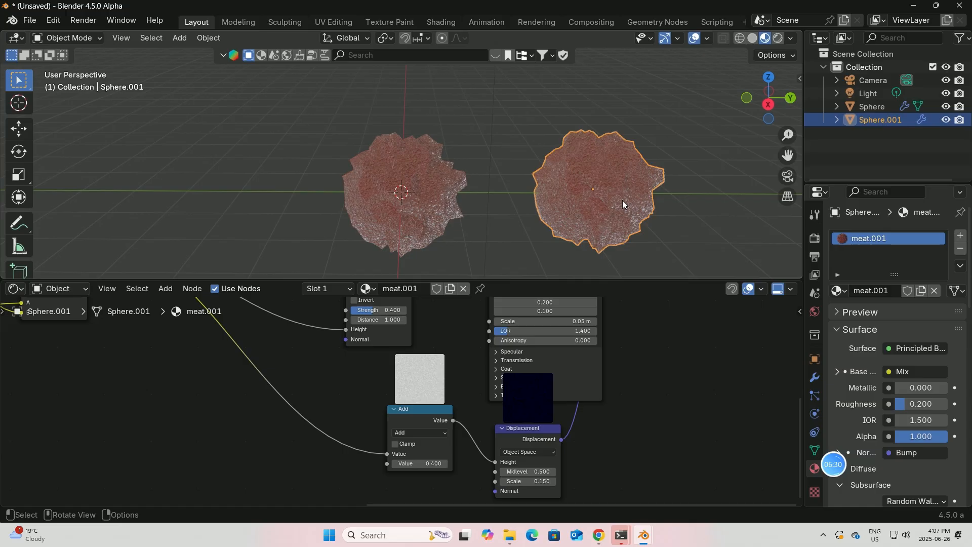
click(880, 292)
drag(872, 290, 918, 298)
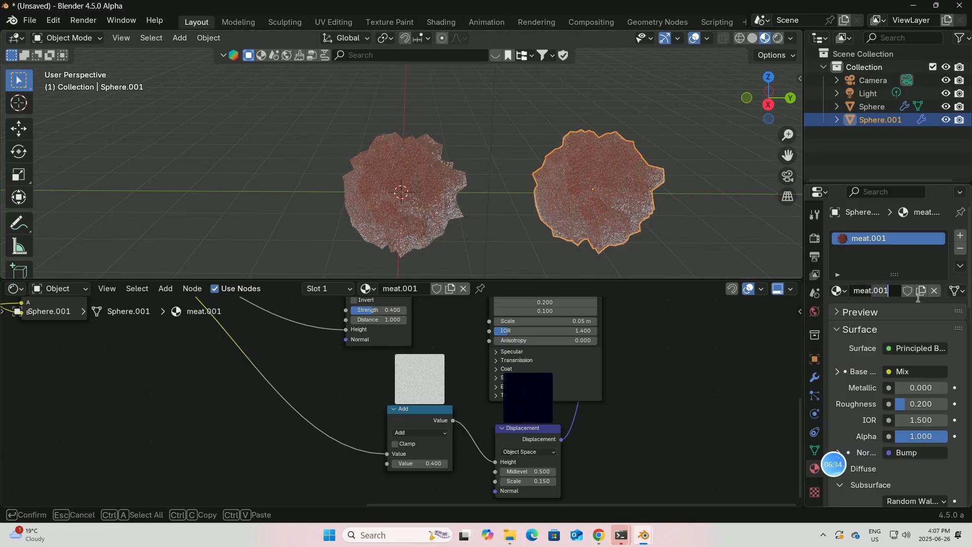
key(BackSpace)
key(Return)
- Change colour A of the Mix node in the meat ball material to a dark greyish brown, #645A49
middle_drag(624, 377, 640, 492)
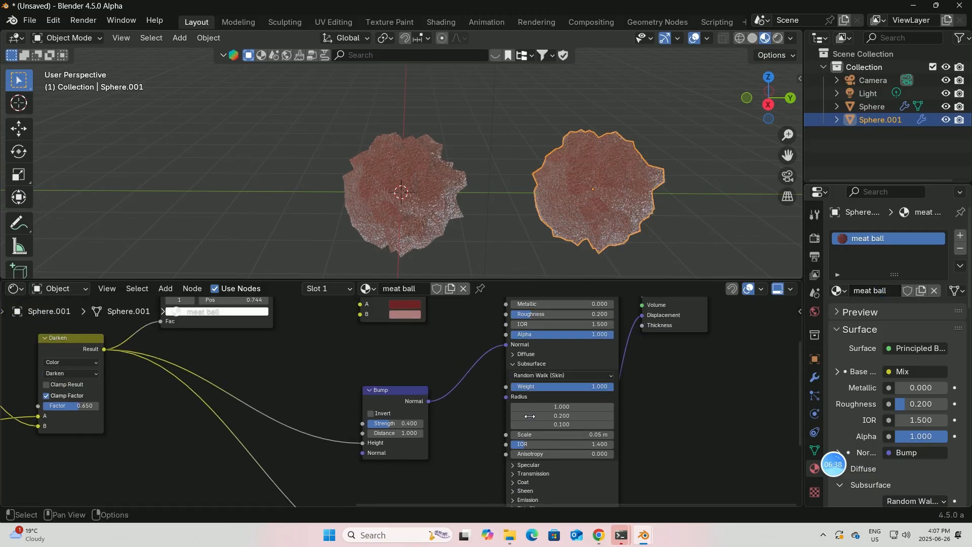
middle_drag(522, 383, 549, 447)
middle_drag(491, 399, 505, 427)
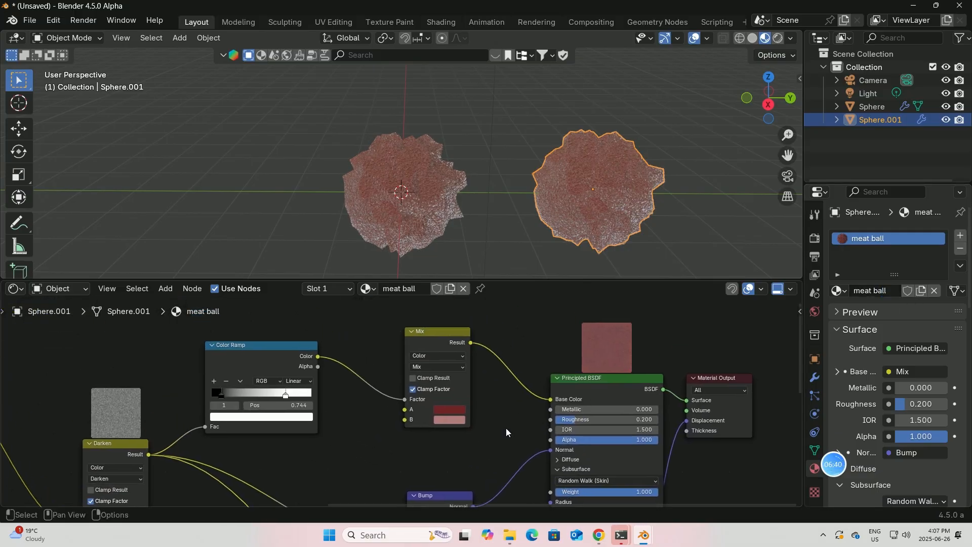
scroll(486, 419, up, 1)
click(459, 411)
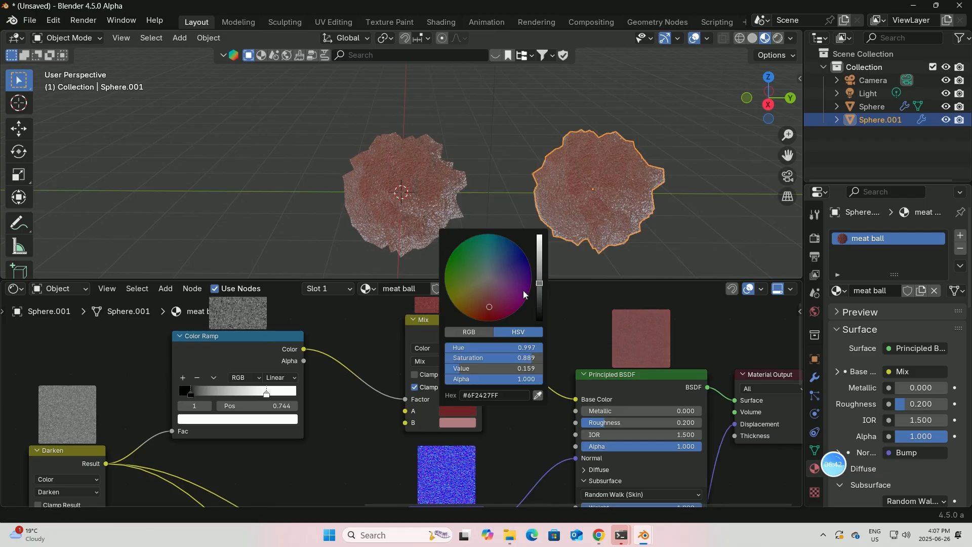
click(481, 286)
drag(539, 278, 539, 269)
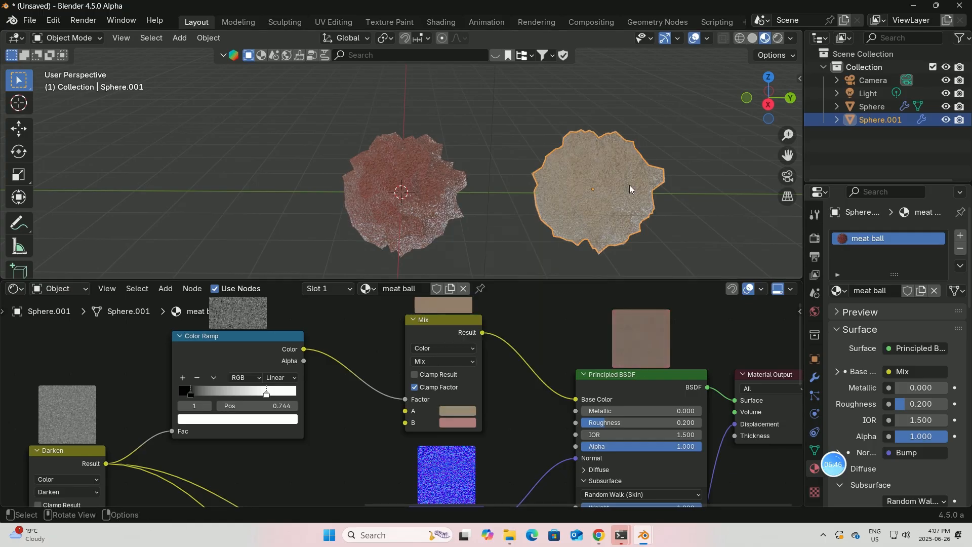
click(469, 410)
drag(541, 269, 540, 283)
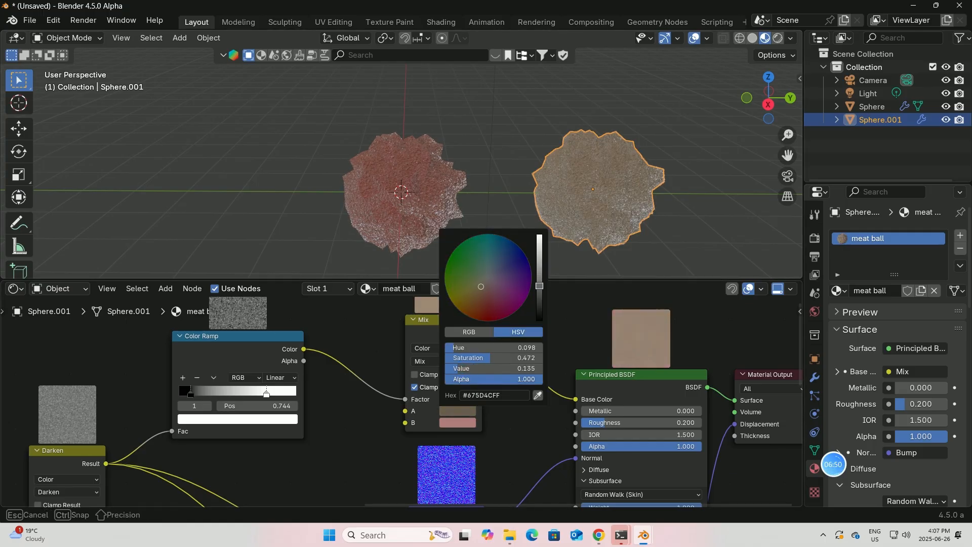
- Compare the meat ball's colour with the brown filling in the dim sum render and return to the unsaved Blender file
mouse_move(642, 536)
click(649, 493)
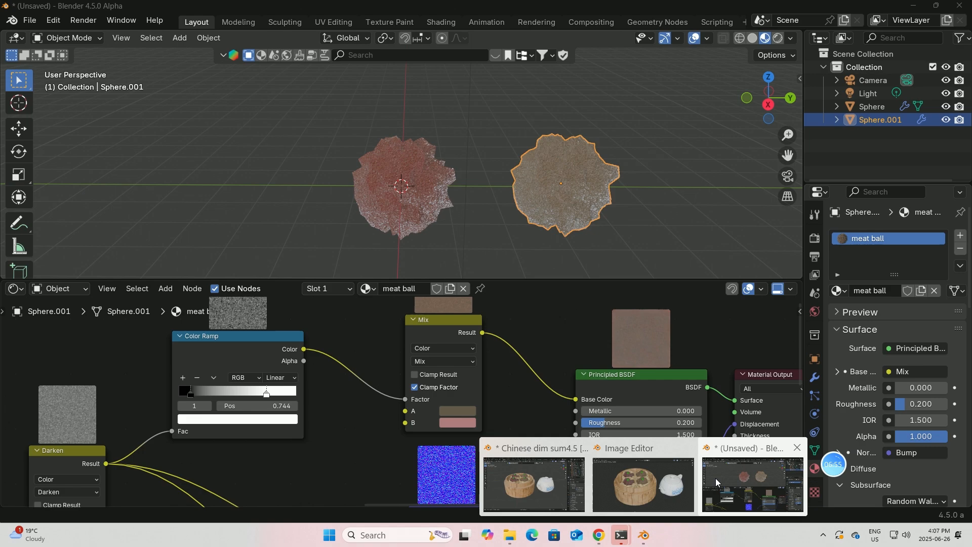
click(715, 478)
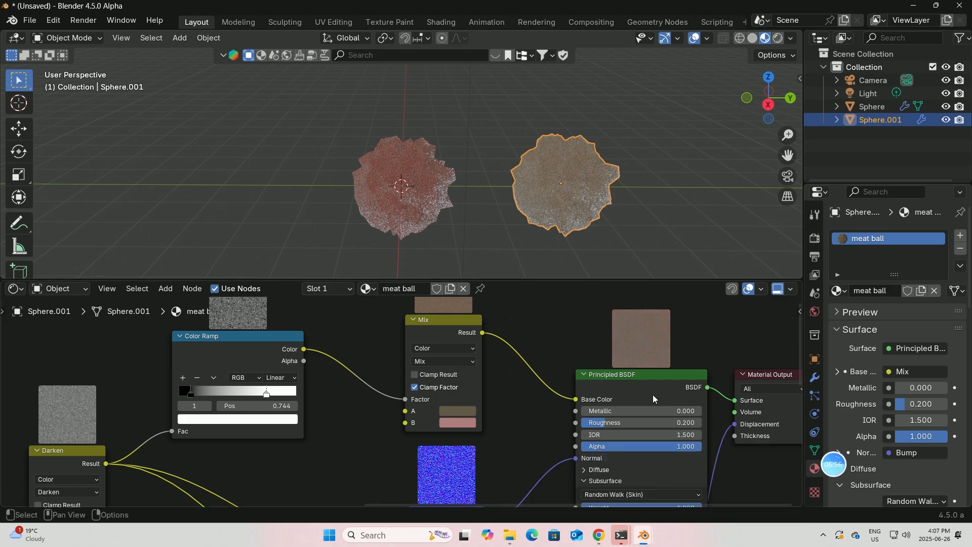
- Shift the meat ball Mix node's colour A to a reddish brown and set colour B to light grey, #AFACAA
click(457, 410)
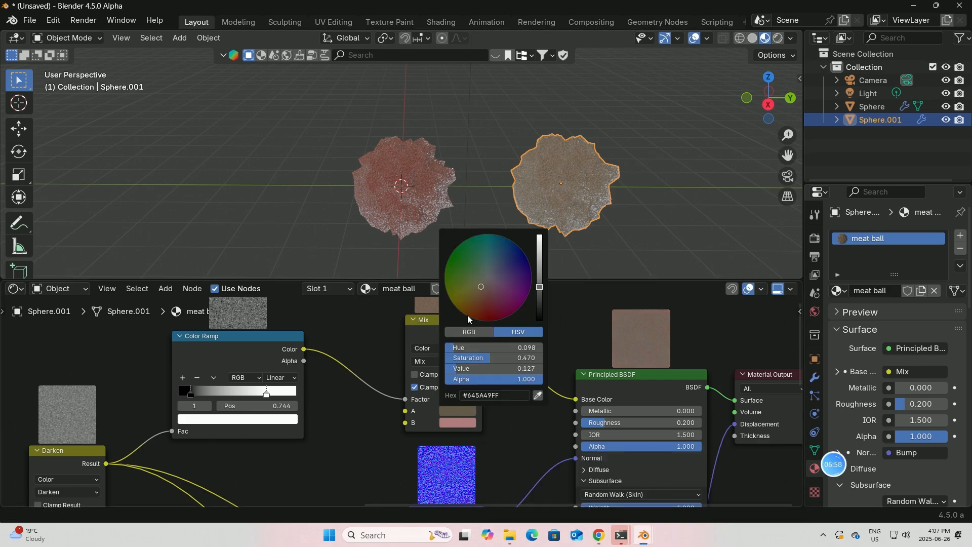
drag(477, 297, 481, 303)
scroll(562, 172, down, 1)
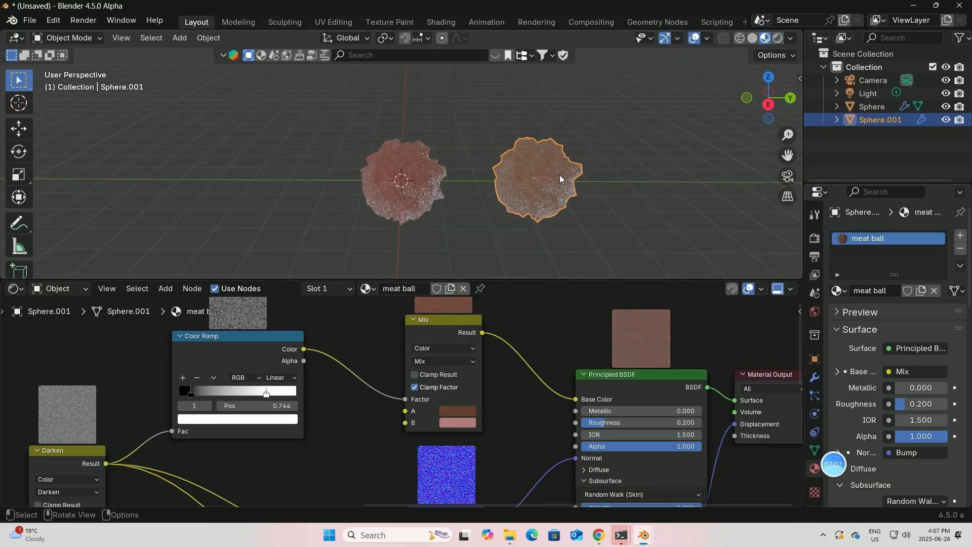
click(458, 422)
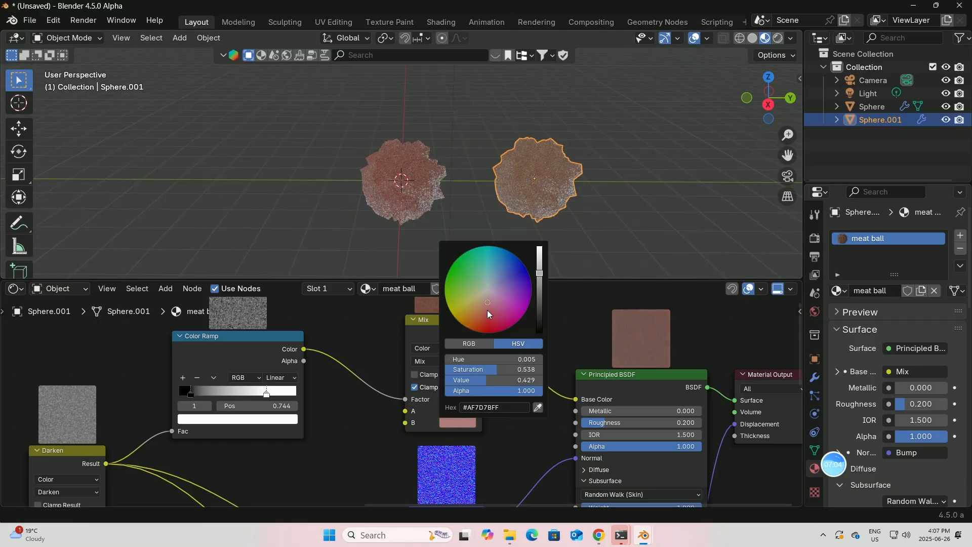
click(487, 294)
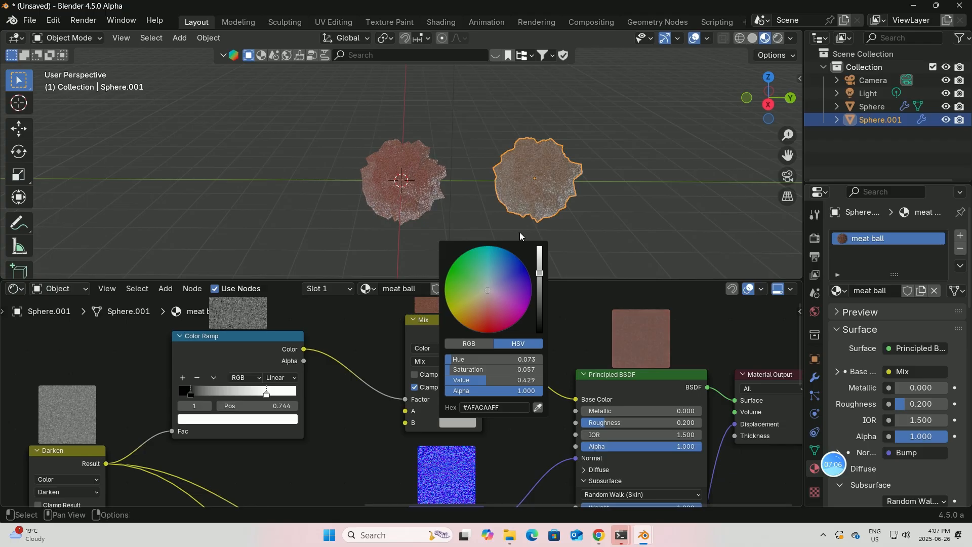
- Enlarge the 3D viewport over the node editor and rename the original red sphere object as "beef ball"
middle_drag(557, 160, 557, 184)
drag(486, 280, 486, 437)
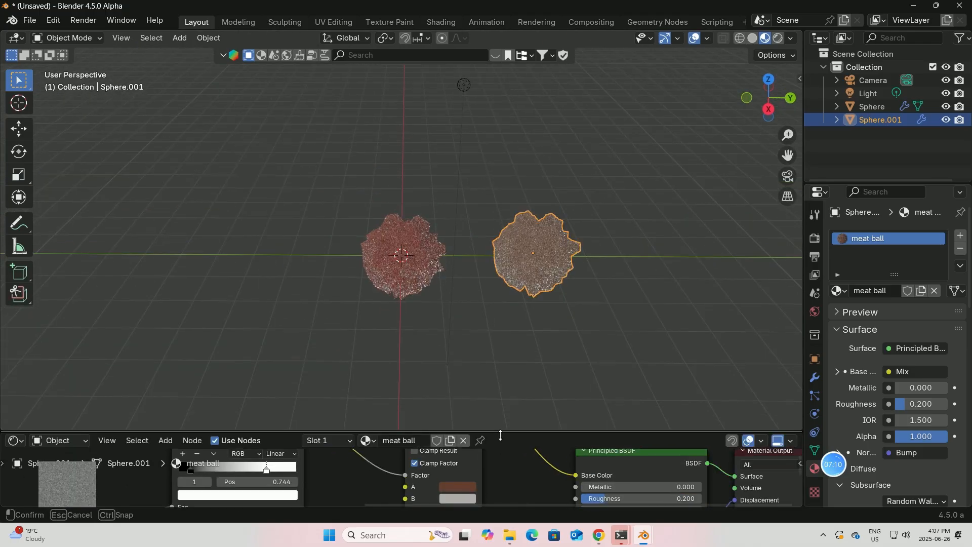
click(408, 264)
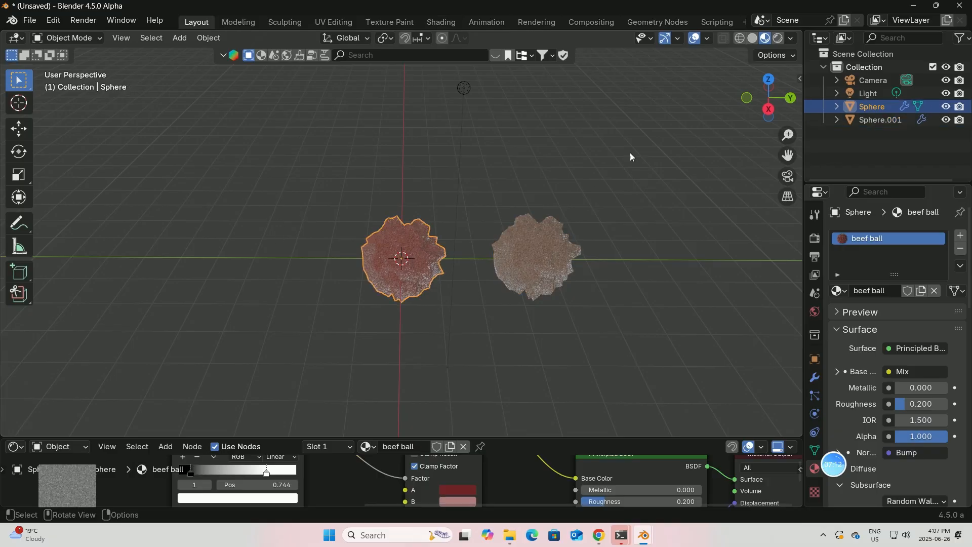
double_click(881, 108)
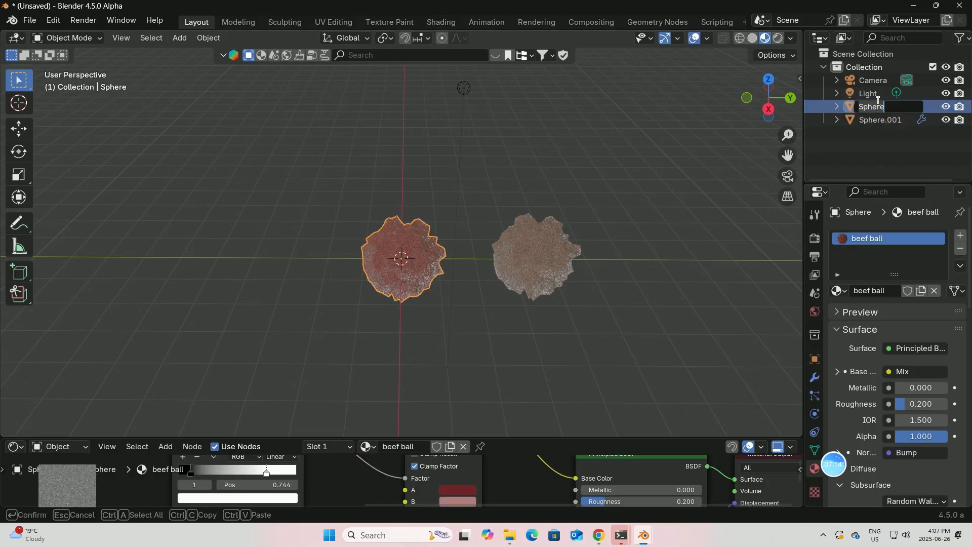
text(beef ball)
key(Return)
- Rename the brown duplicated sphere object as "meat ball"
click(552, 259)
double_click(862, 119)
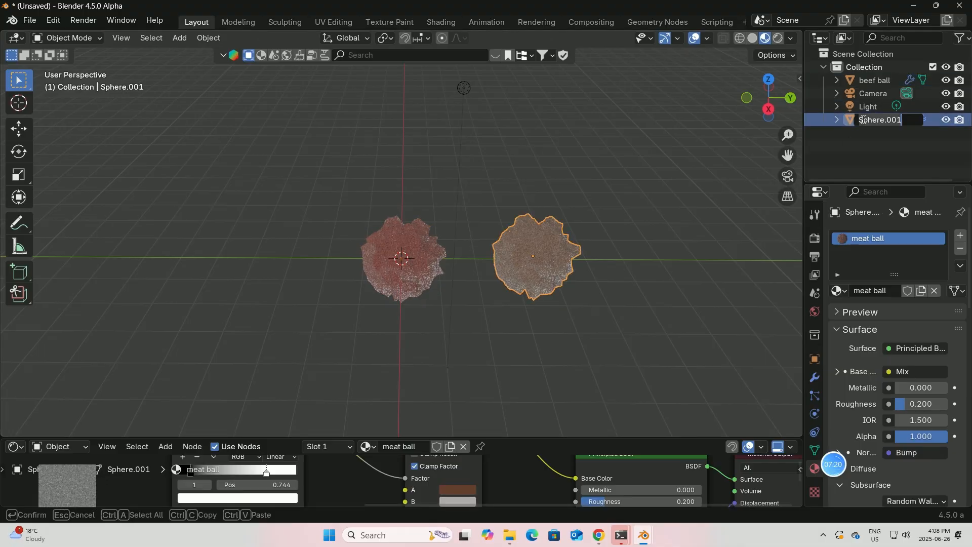
key(ctrl+a)
key(BackSpace)
key(Return)
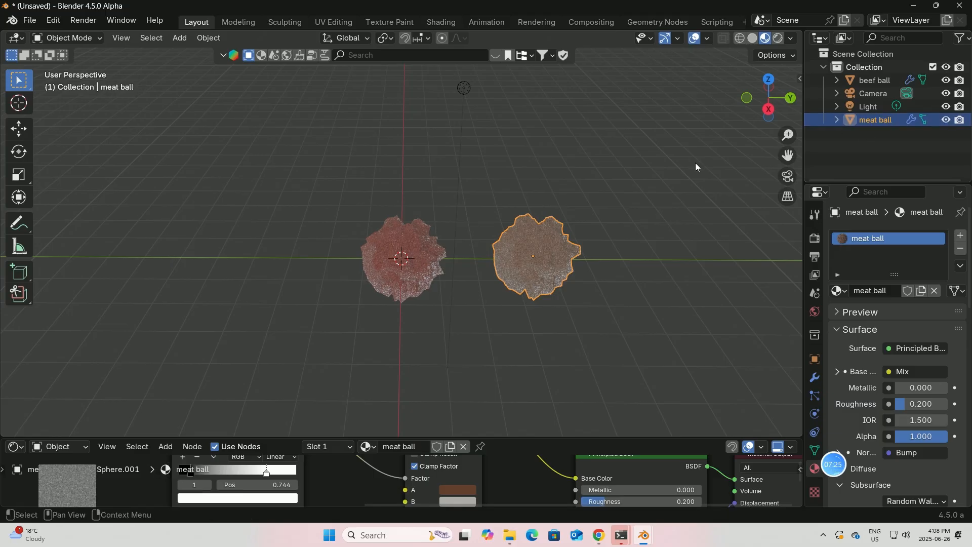
- Move the meat ball farther away from the beef ball along the positive Y axis
click(409, 260)
shift+click(536, 255)
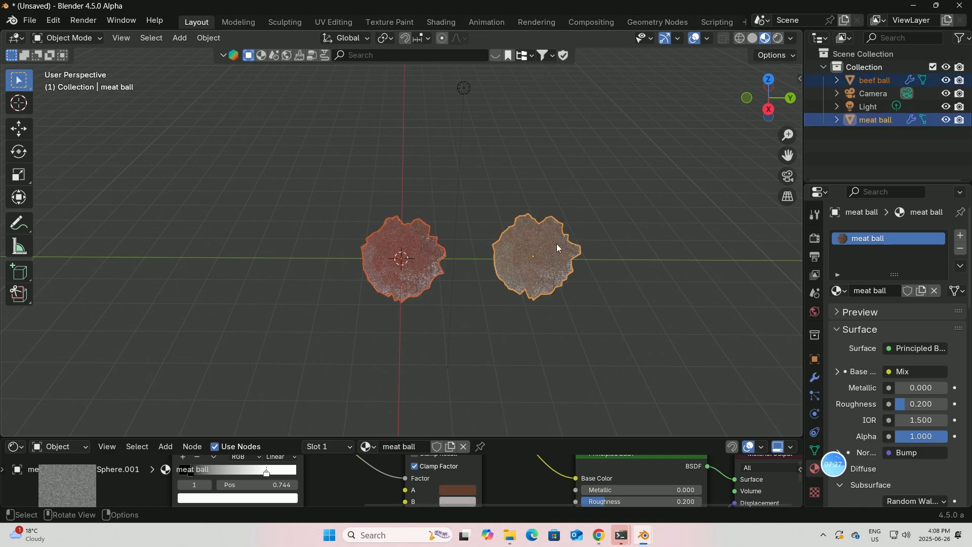
click(21, 134)
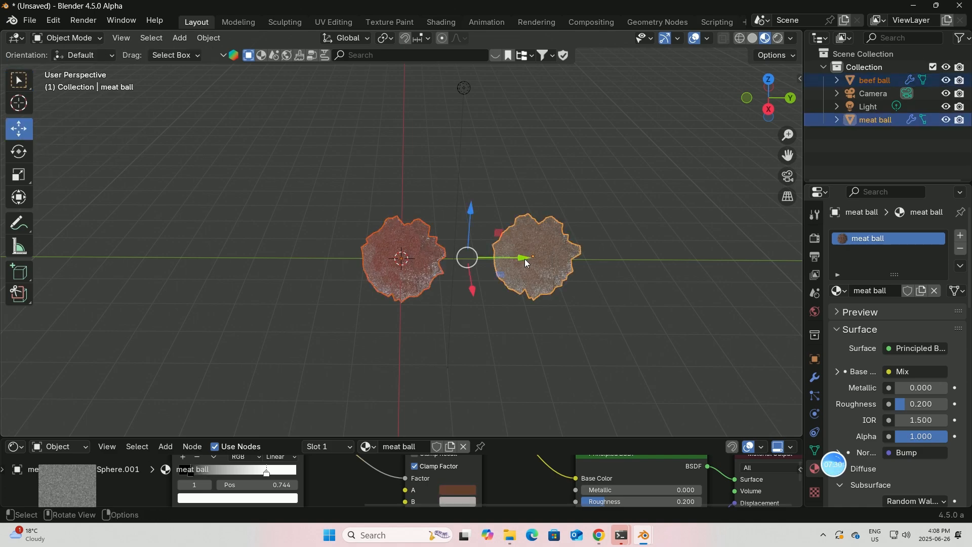
click(532, 257)
drag(585, 257, 728, 256)
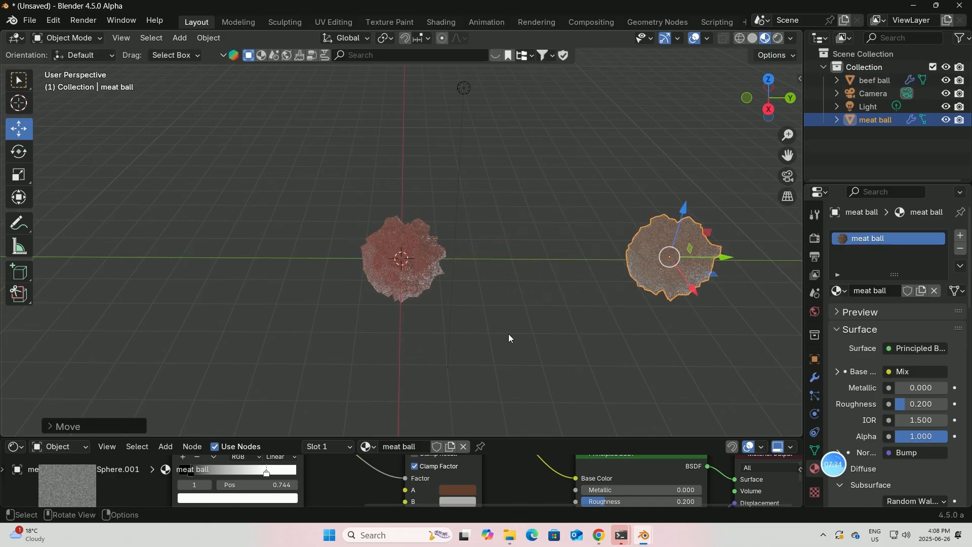
- Examine the dumpling wrappers in the dim sum render and return to the unsaved Blender file
click(642, 536)
mouse_move(654, 476)
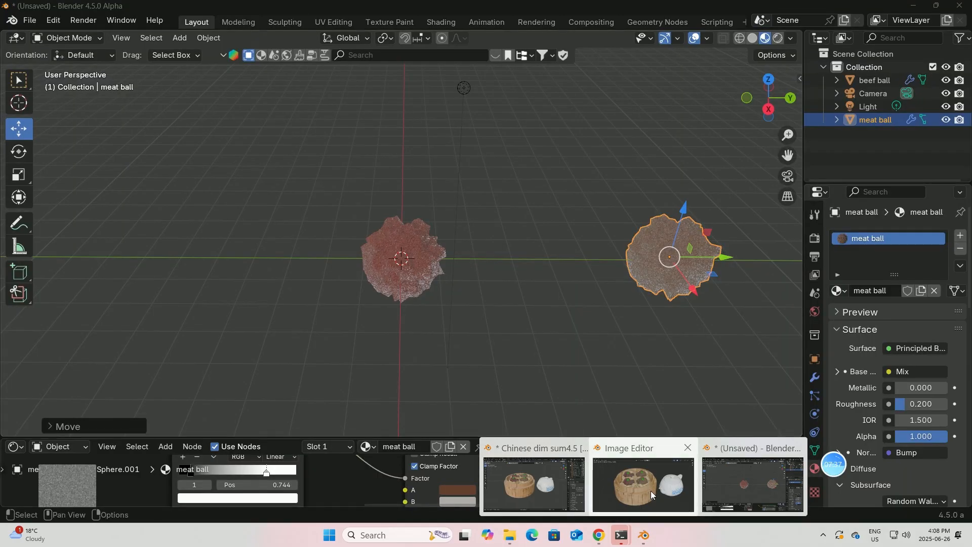
click(650, 489)
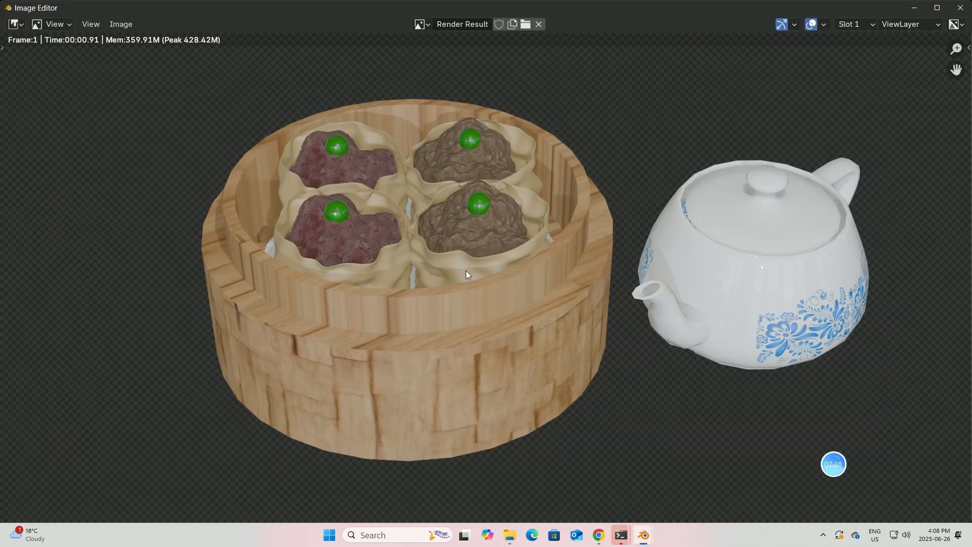
click(643, 536)
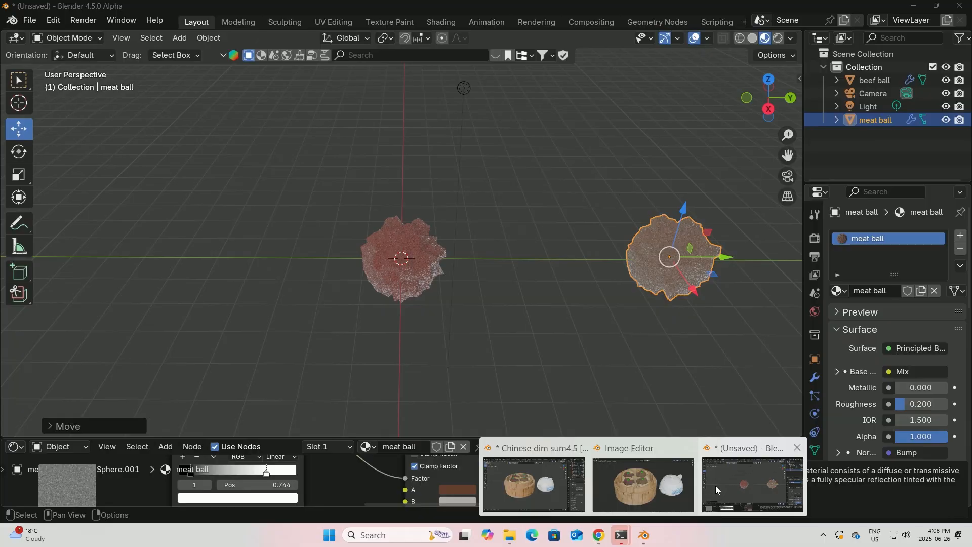
click(715, 485)
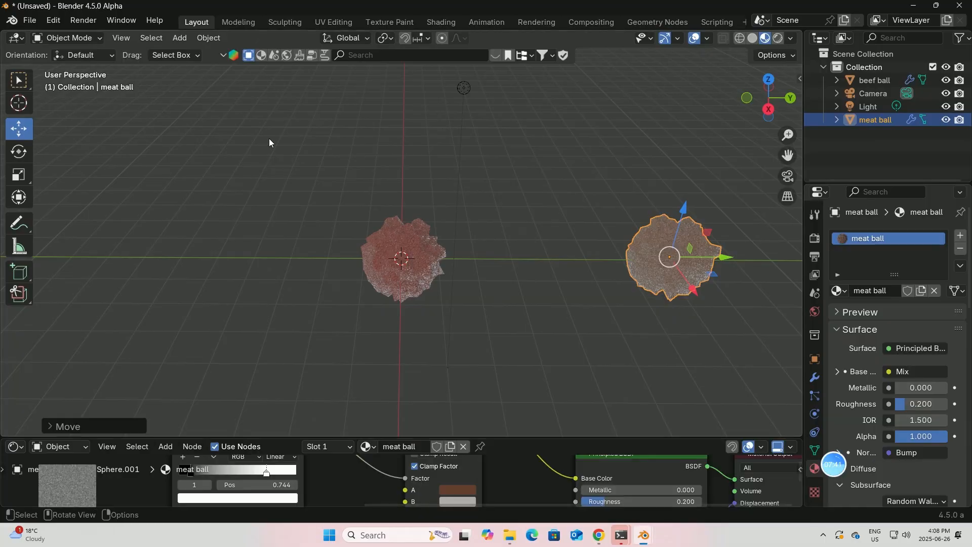
- Add a mesh cylinder at the world origin around the beef ball
click(180, 38)
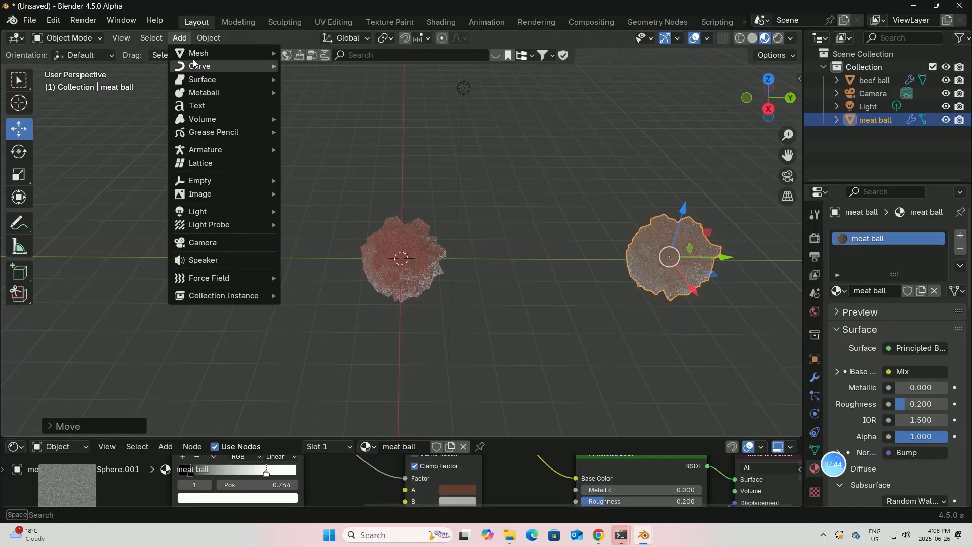
mouse_move(258, 53)
click(311, 118)
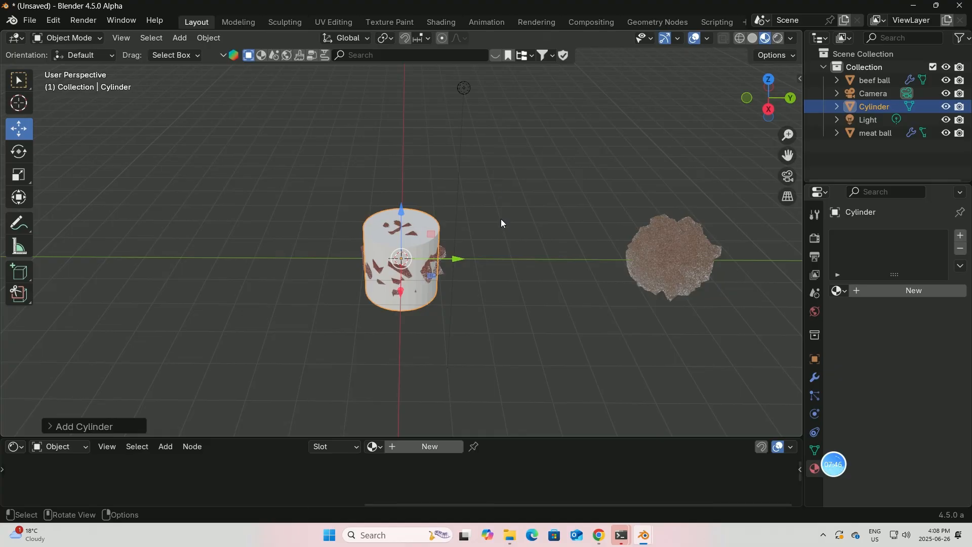
scroll(500, 218, up, 4)
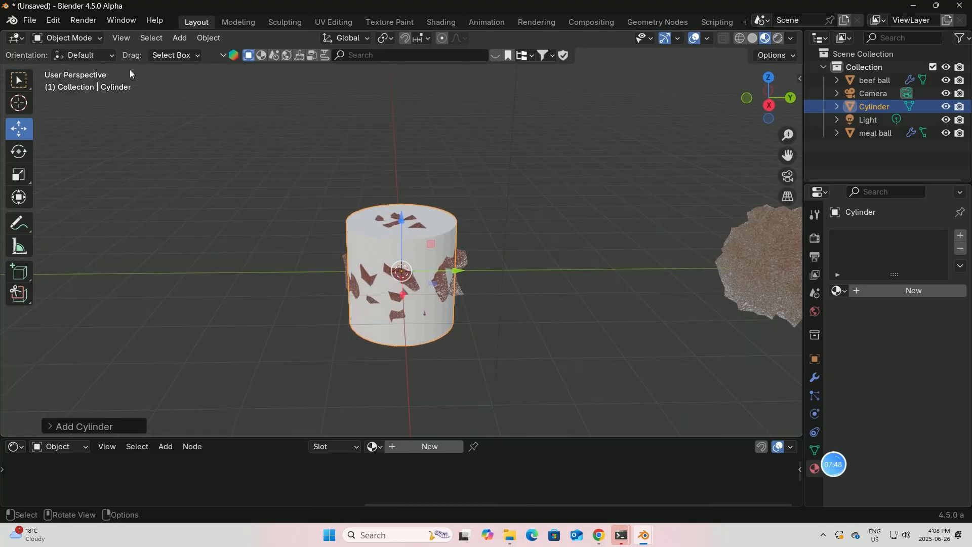
- Delete the cylinder's top face in Edit Mode to open it up around the beef ball
click(66, 38)
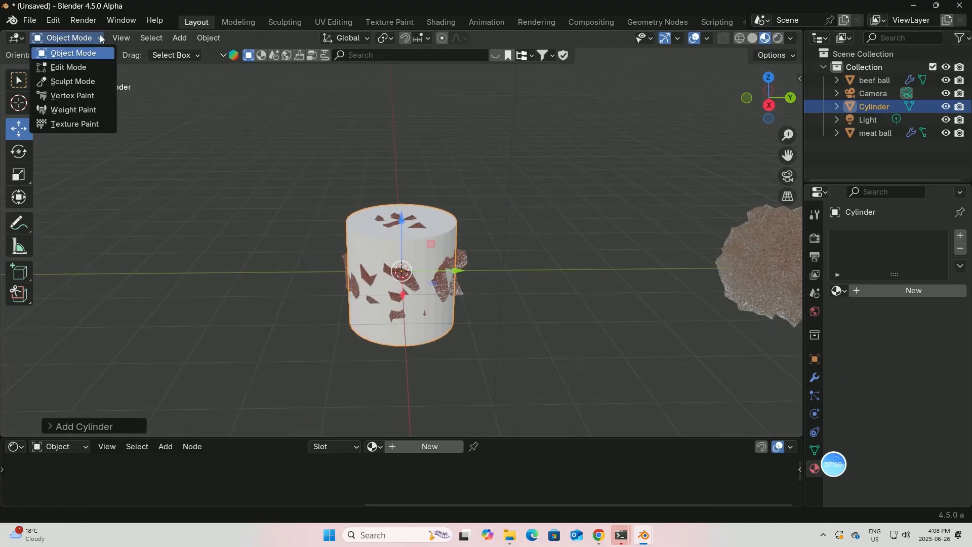
click(85, 65)
key(3)
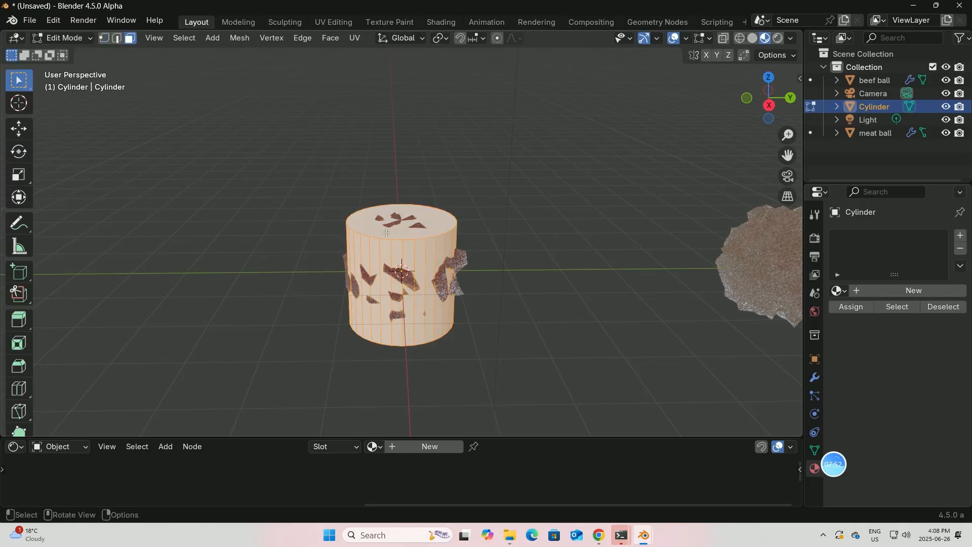
key(alt+a)
key(x)
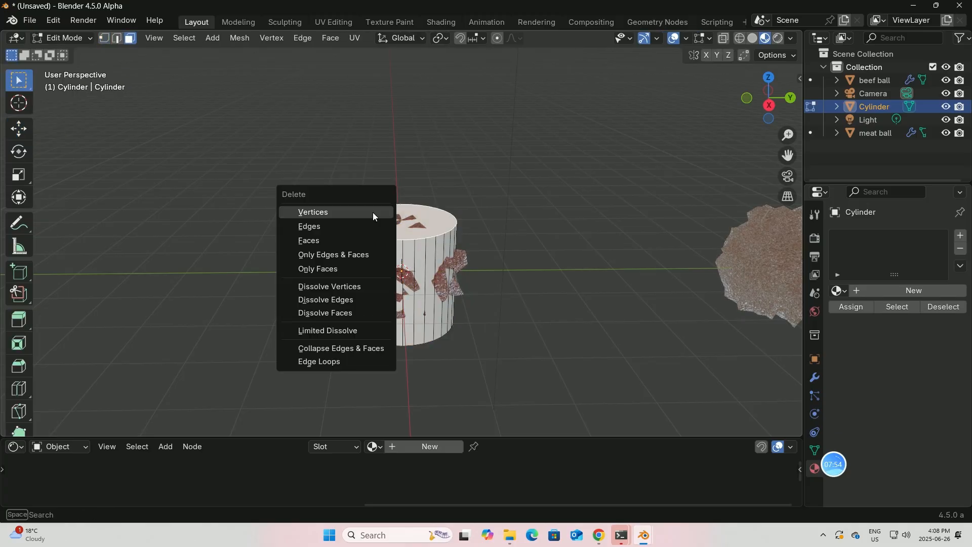
click(313, 242)
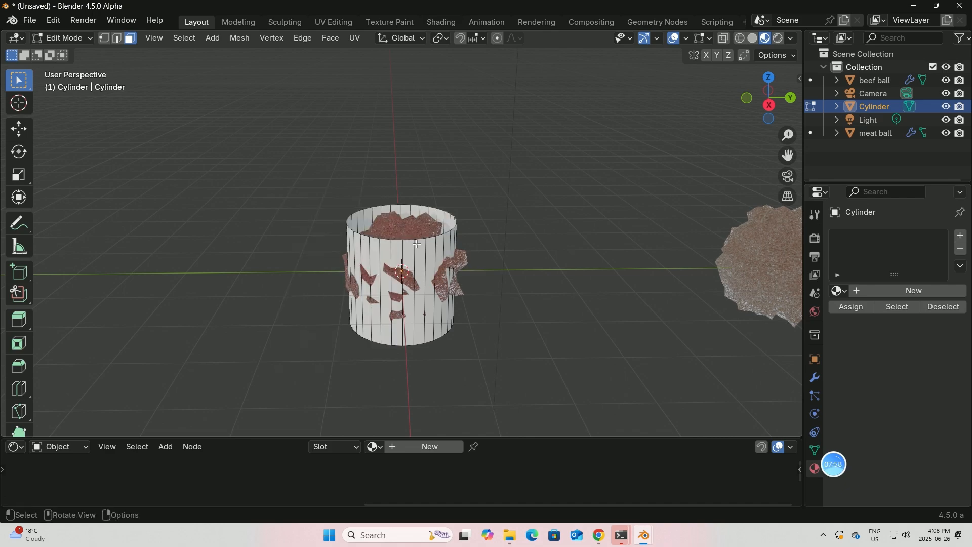
- Add 19 horizontal loop cuts around the cylinder's wall and return to Object Mode
scroll(447, 248, up, 1)
middle_drag(448, 248, 454, 247)
middle_drag(349, 238, 348, 243)
key(a)
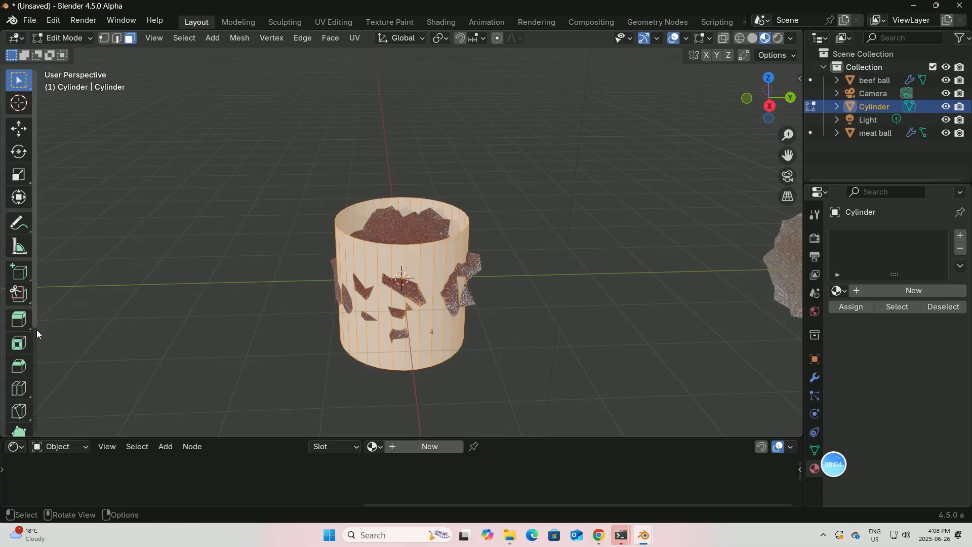
click(19, 391)
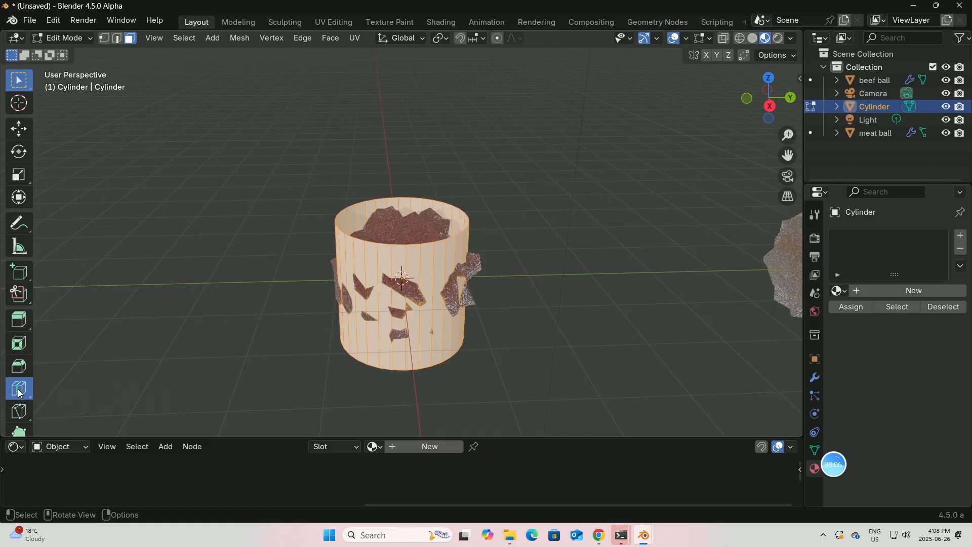
click(355, 306)
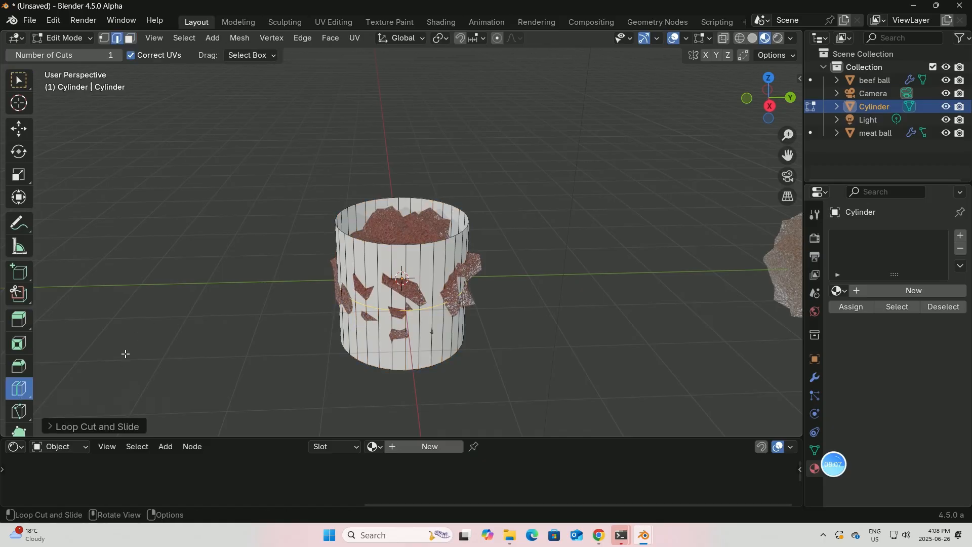
click(93, 427)
drag(171, 306, 198, 307)
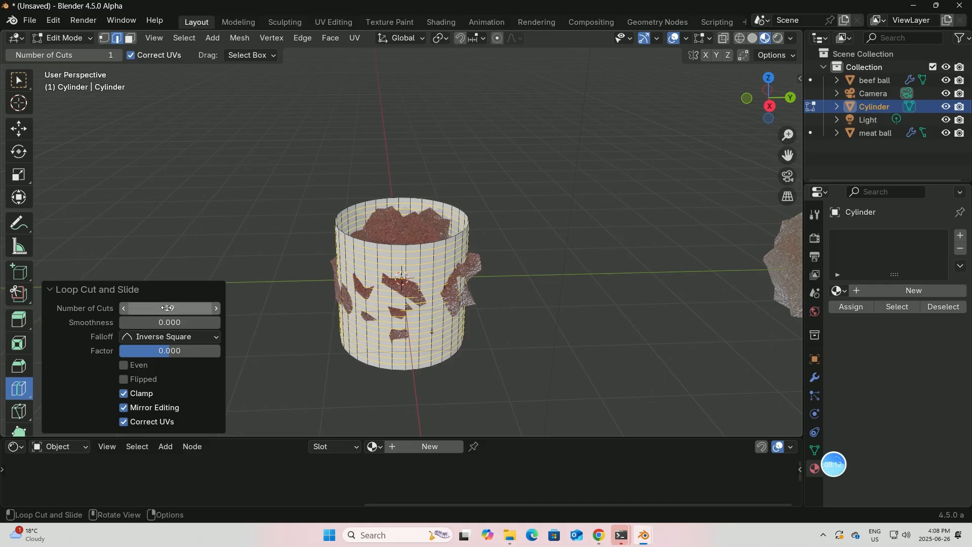
click(91, 36)
click(76, 52)
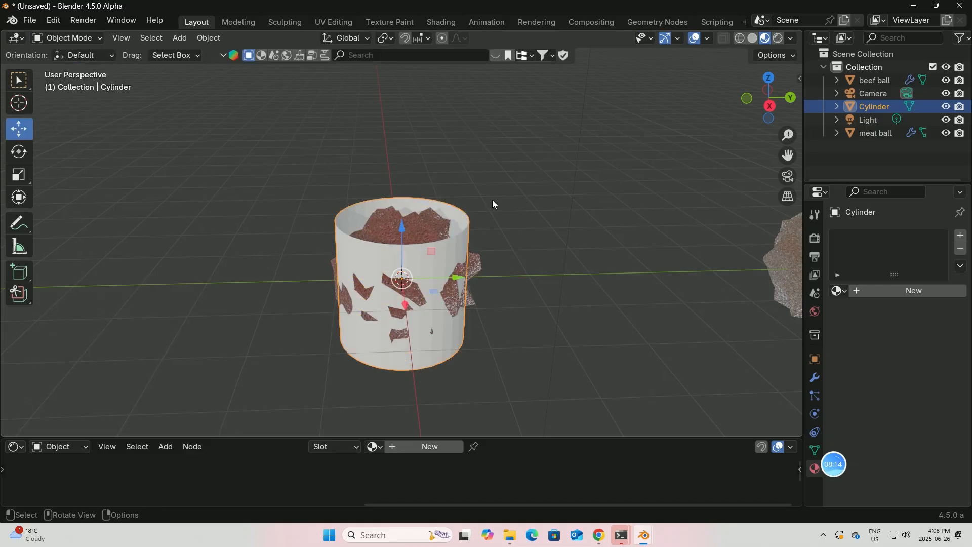
- Create a new material for the cylinder and add a Displace modifier to it
click(871, 288)
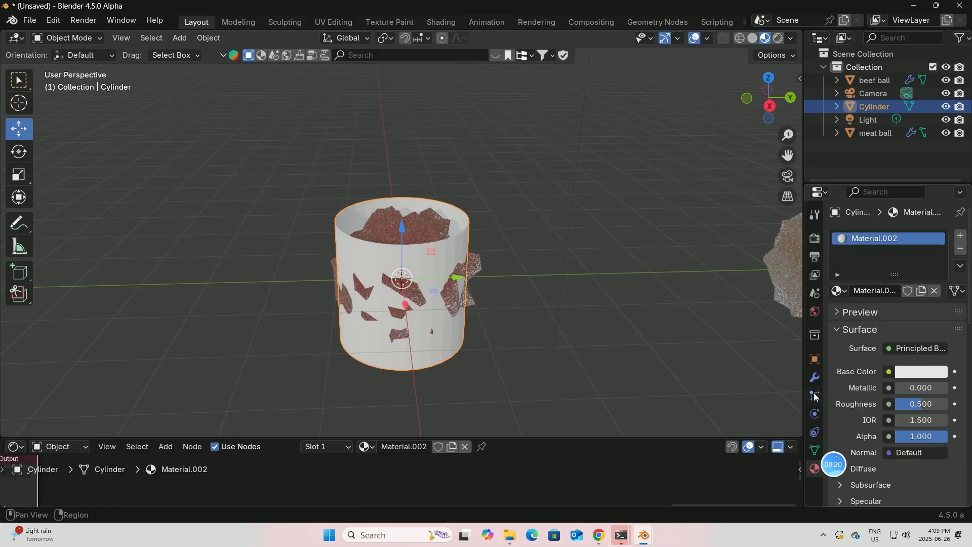
click(815, 378)
click(867, 235)
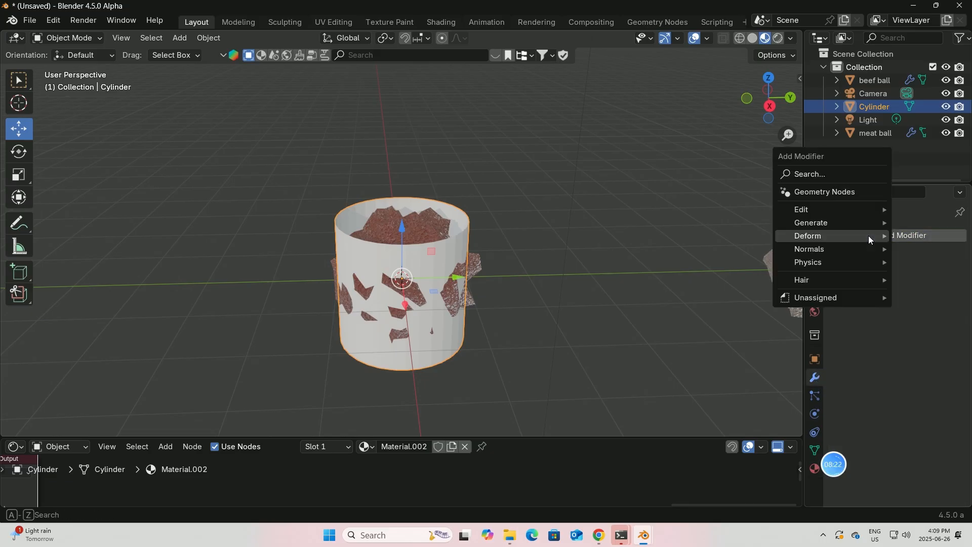
mouse_move(825, 235)
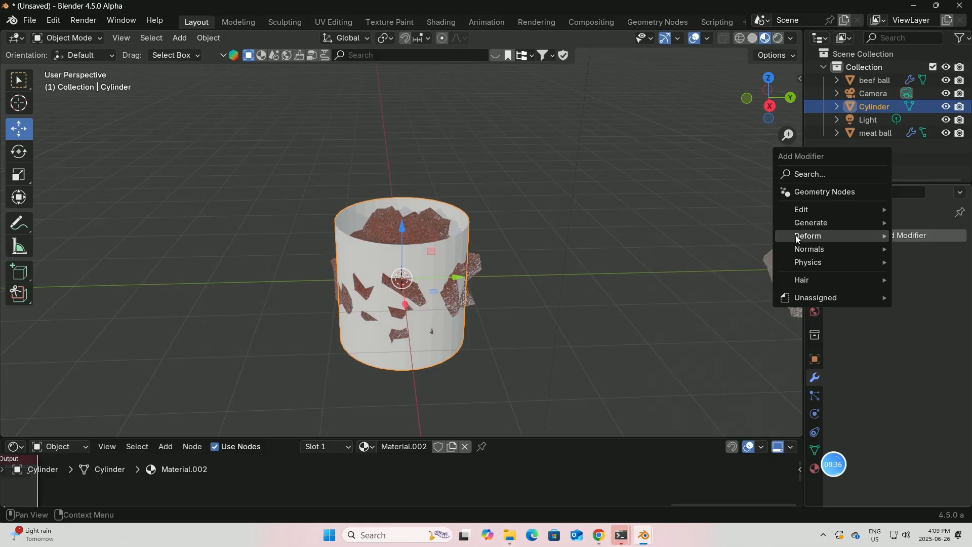
click(693, 275)
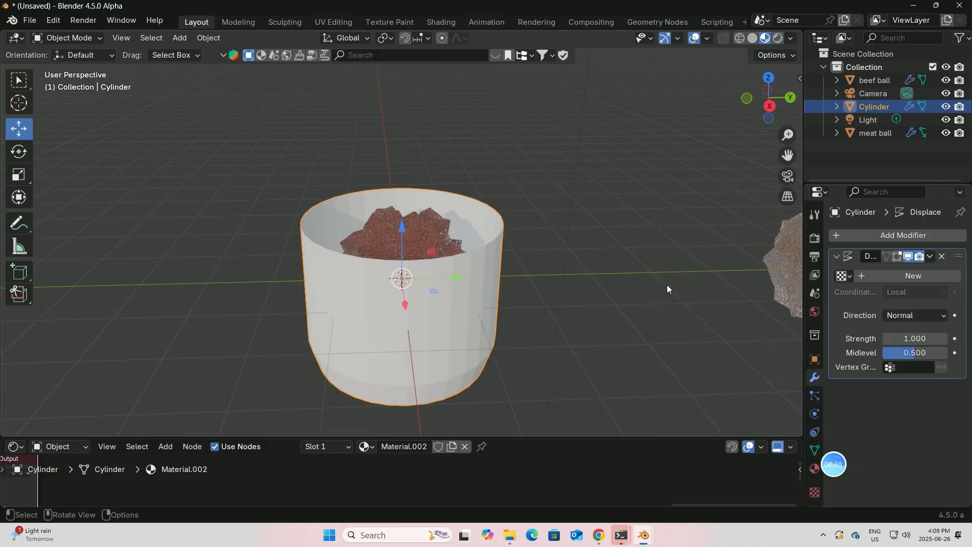
- Give the cylinder's Displace modifier a new texture of type Clouds
click(912, 277)
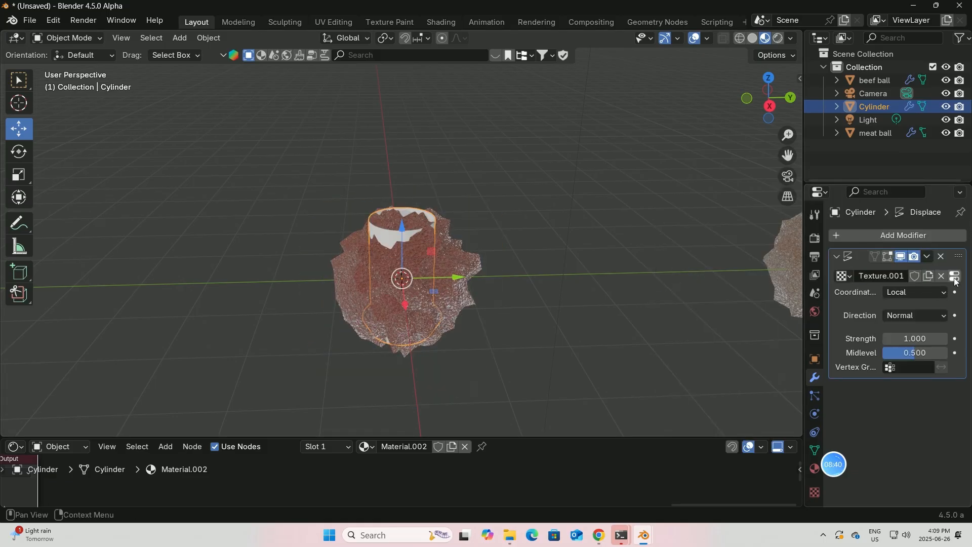
click(955, 277)
click(937, 275)
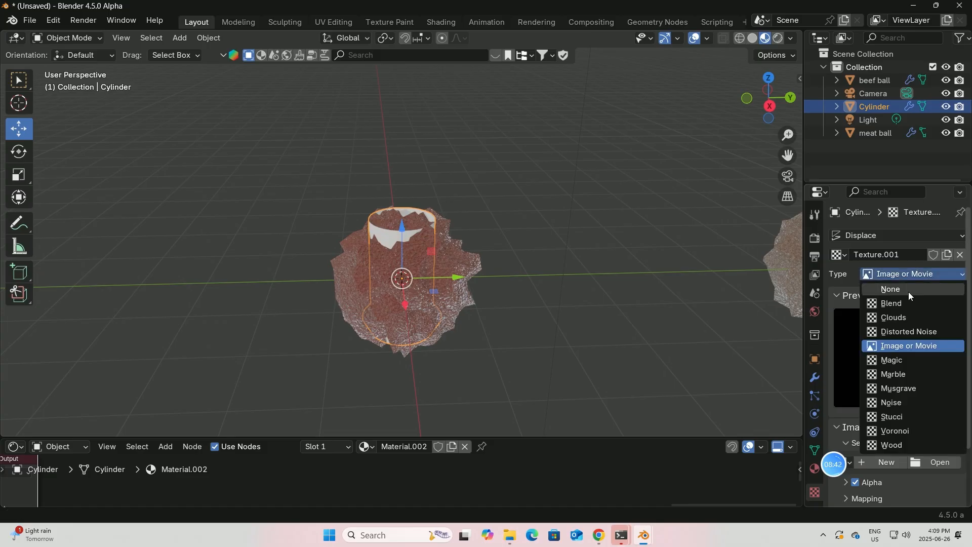
click(896, 319)
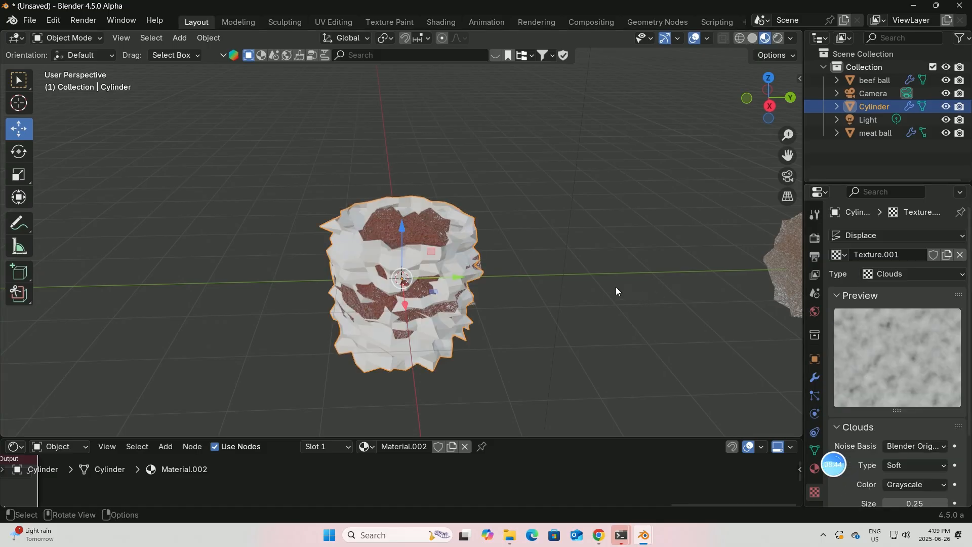
middle_drag(616, 288, 551, 284)
- Set the cylinder's Displace modifier strength to 0.600
click(815, 378)
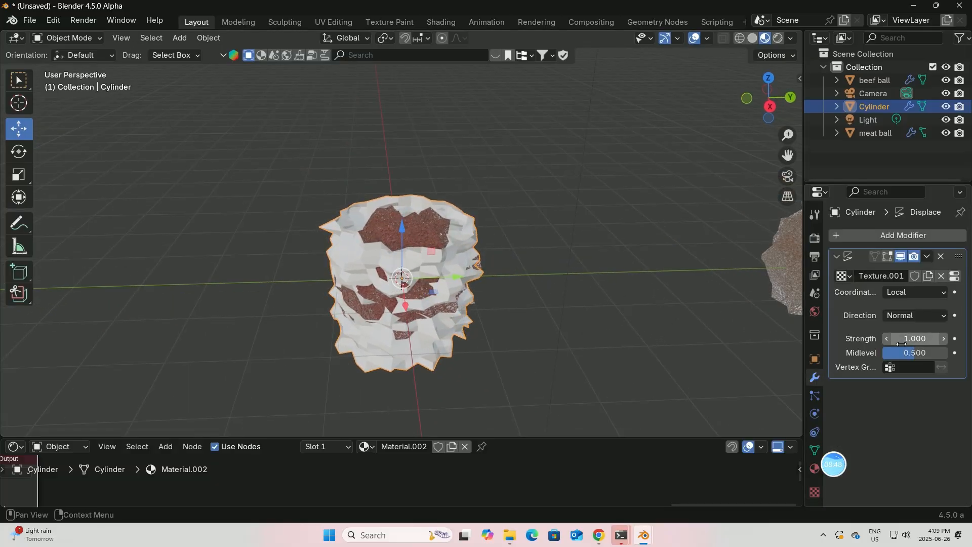
drag(920, 339, 896, 339)
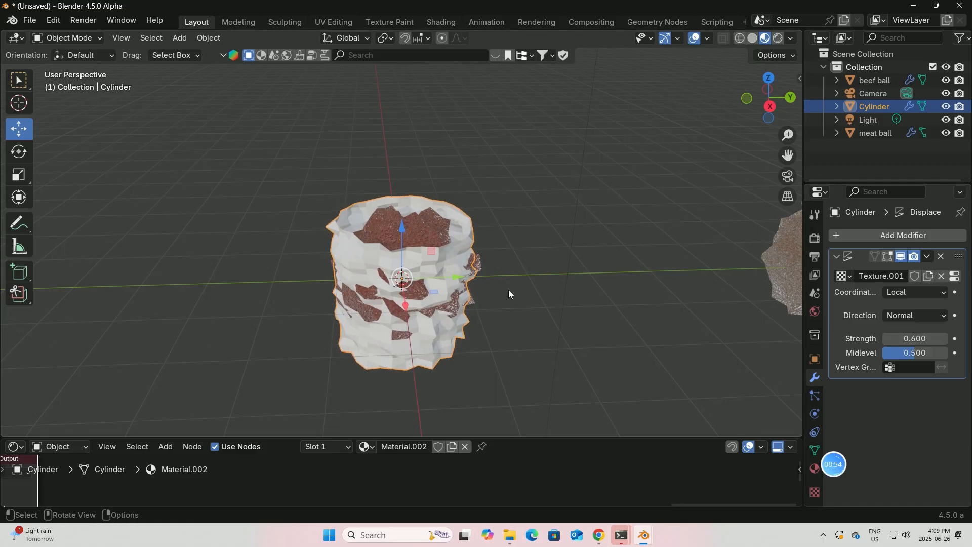
middle_drag(508, 289, 532, 281)
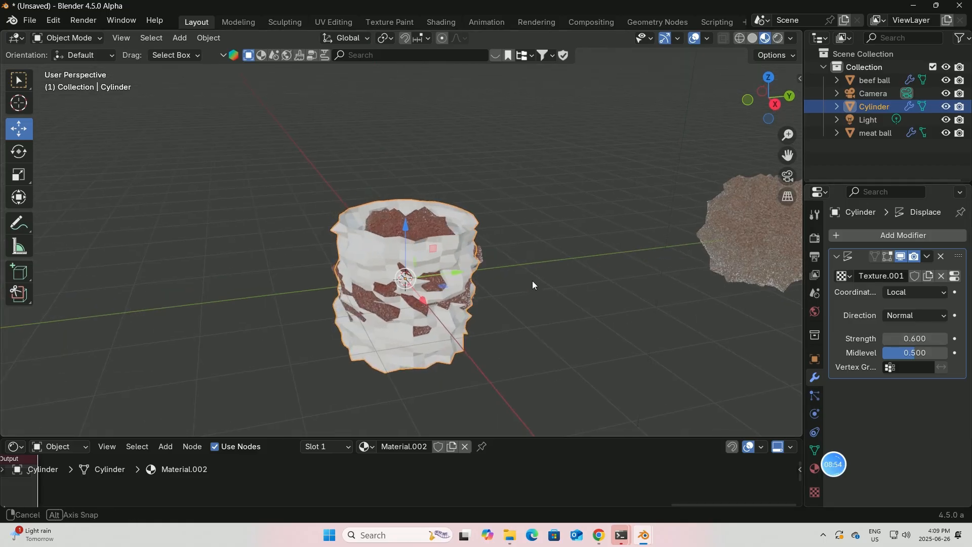
- Add a Subdivision Surface modifier to the cylinder with viewport and render levels both set to 3
click(897, 235)
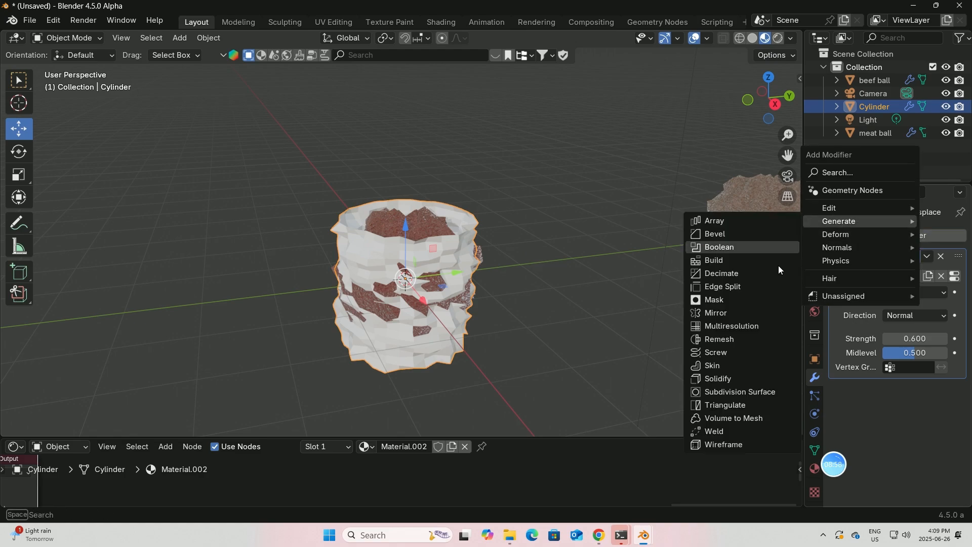
click(734, 390)
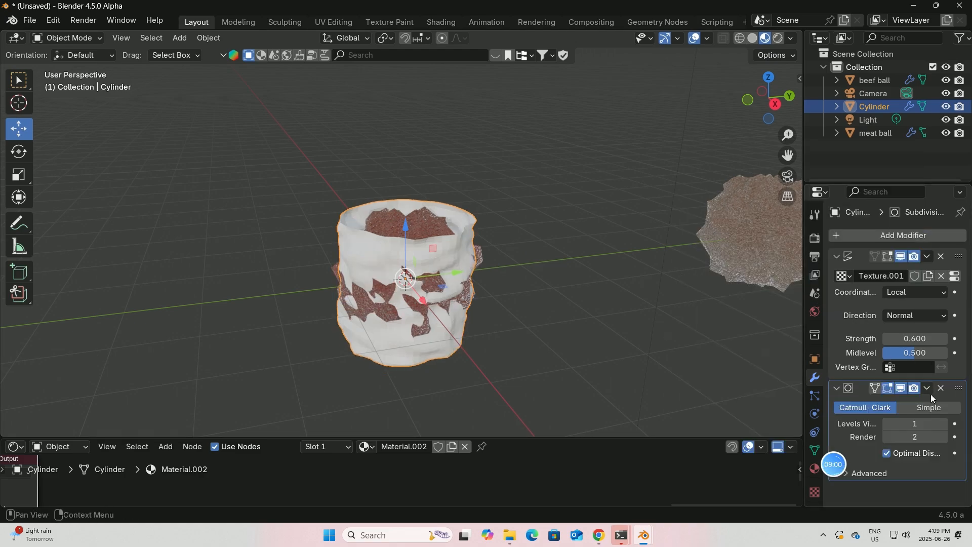
click(943, 424)
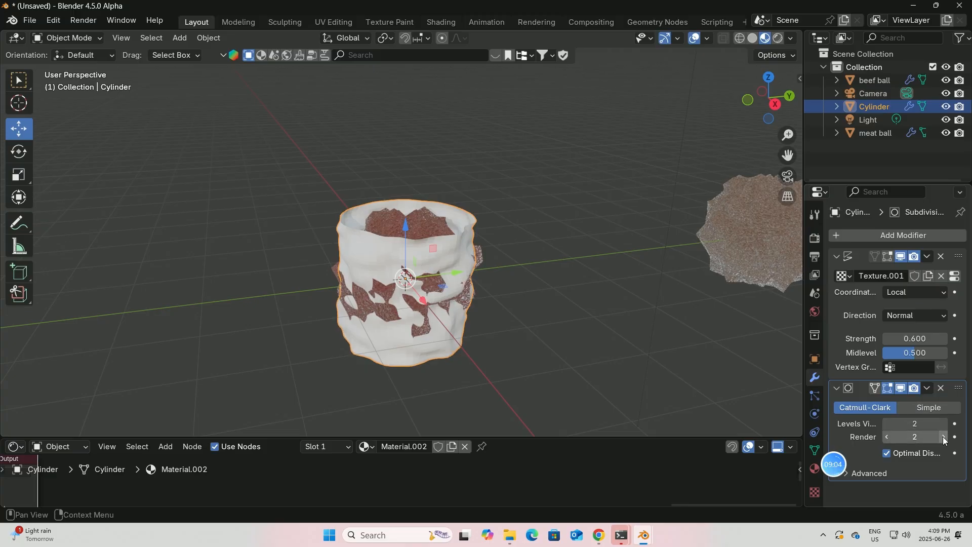
click(943, 436)
click(946, 424)
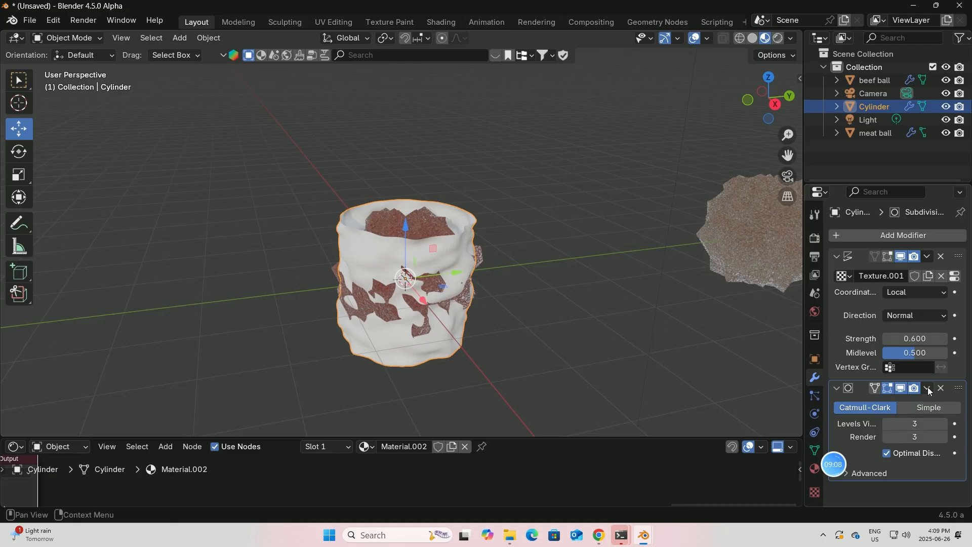
middle_drag(551, 287, 456, 274)
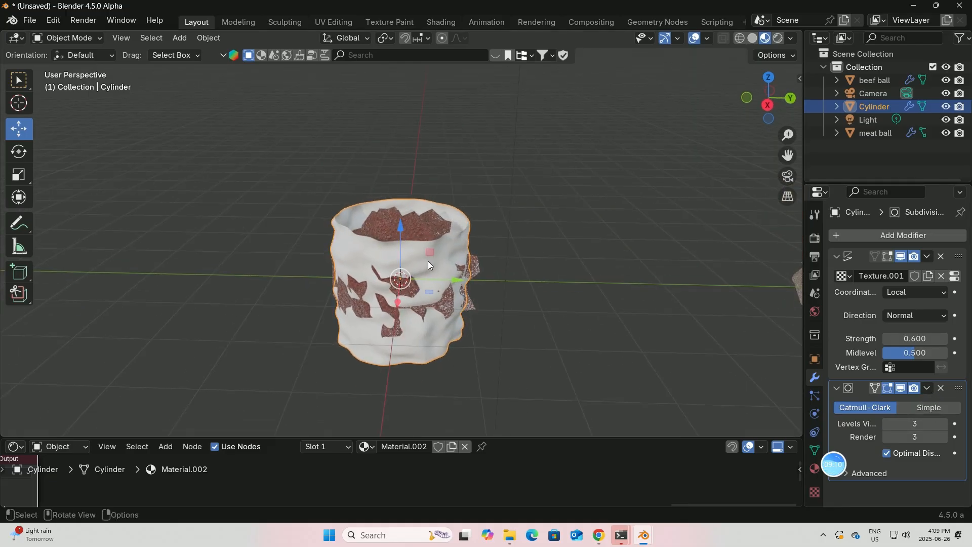
- Scale the cylinder up uniformly by about 1.041 so it encloses more of the beef ball
click(23, 177)
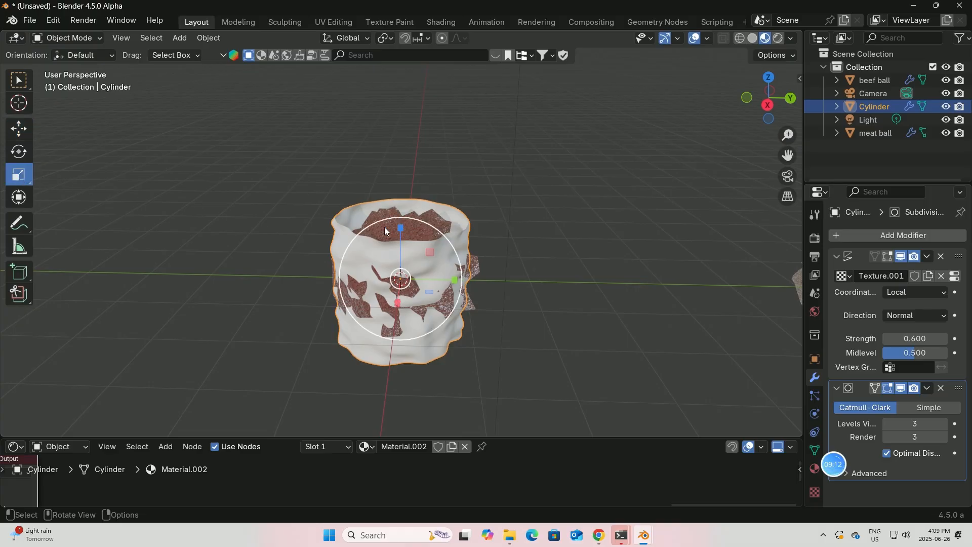
drag(433, 232, 435, 229)
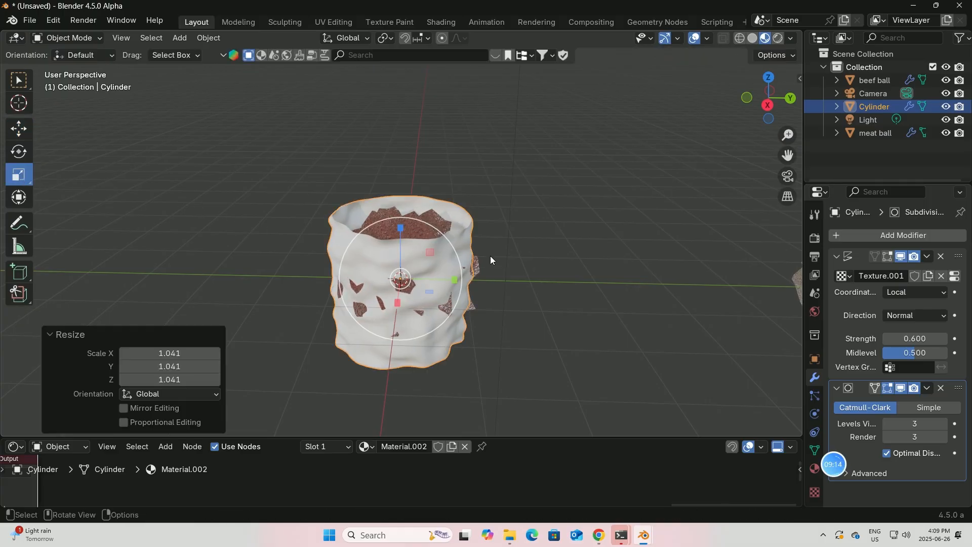
middle_drag(490, 256, 397, 281)
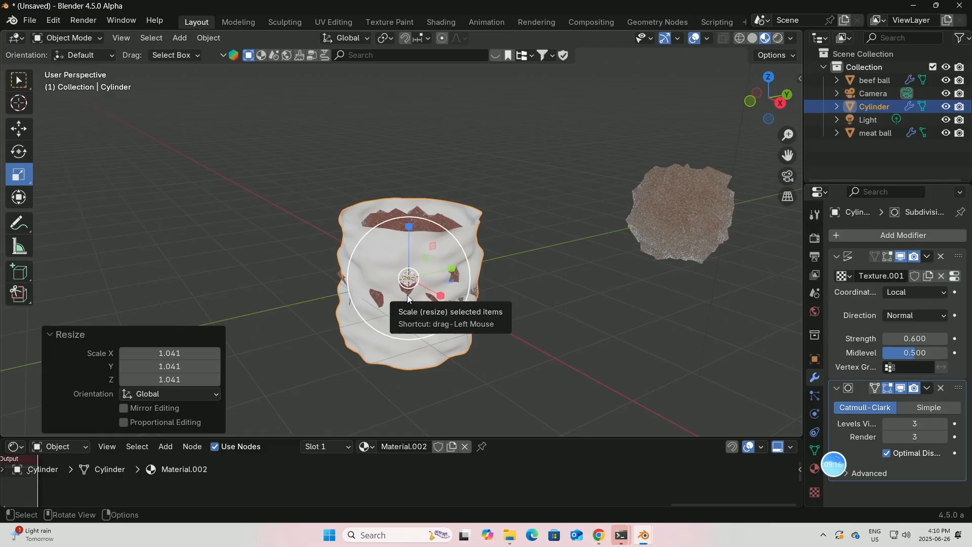
- In Sculpt Mode, use the Draw brush at 50 px radius and 0.500 strength to bulge the cylinder's wall over the protruding beef ball
click(100, 38)
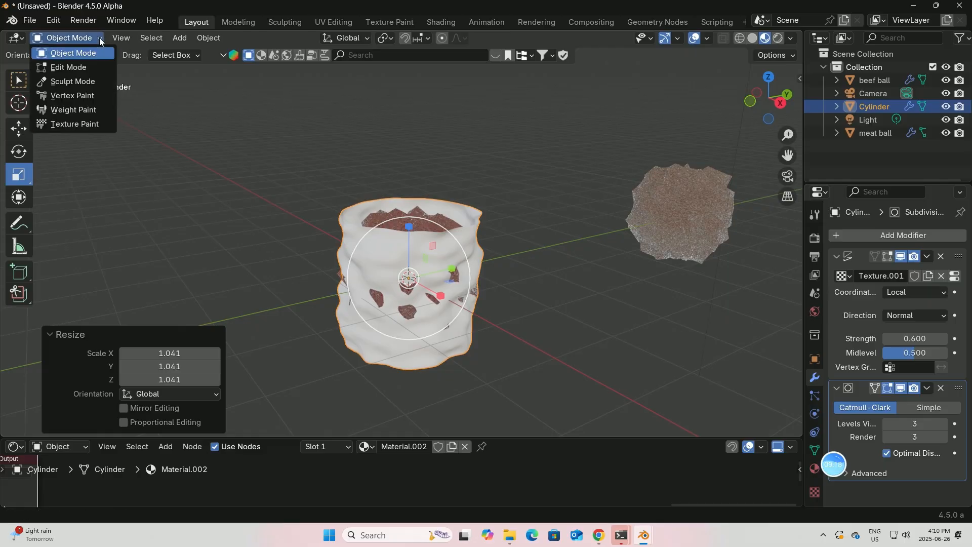
click(77, 81)
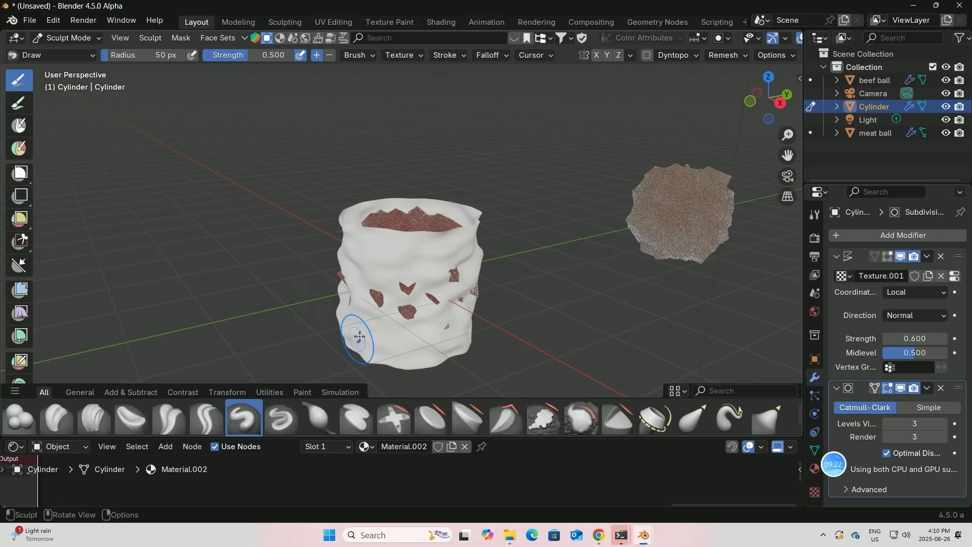
drag(376, 305, 455, 265)
middle_drag(456, 265, 386, 261)
mouse_move(386, 260)
mouse_down()
mouse_move(391, 290)
mouse_move(425, 309)
mouse_up()
middle_drag(425, 308, 384, 304)
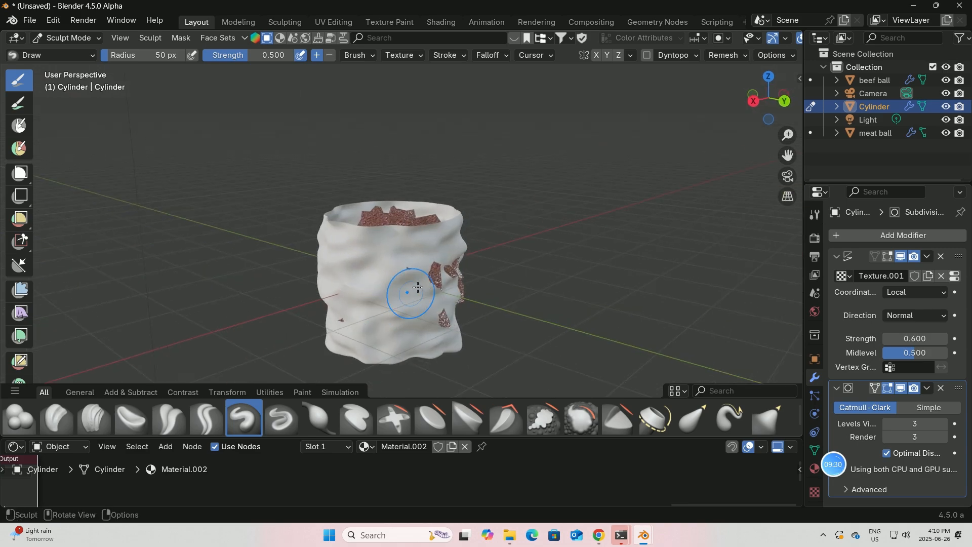
mouse_move(418, 288)
mouse_down()
mouse_move(440, 273)
mouse_move(430, 282)
mouse_up()
scroll(405, 288, down, 2)
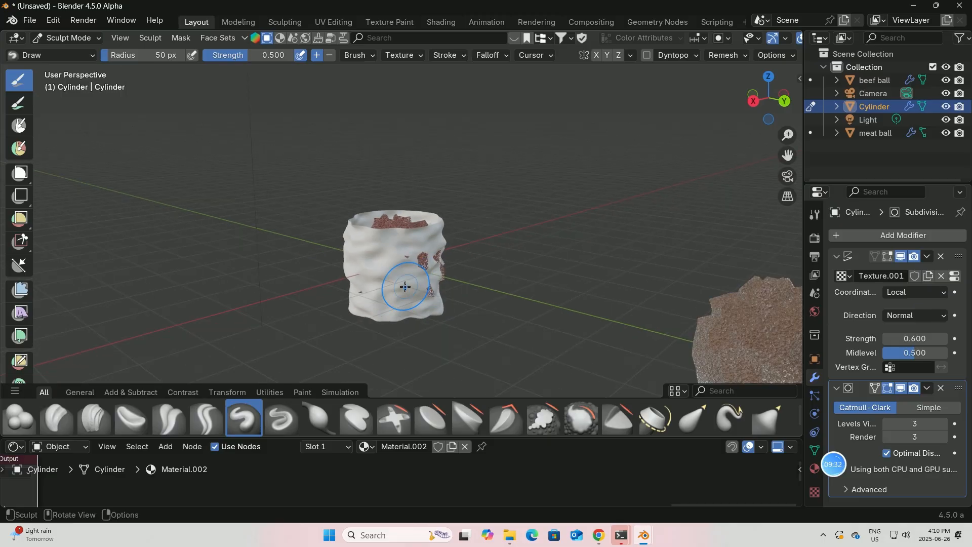
- Sculpt the adjoining side of the cylinder outward with Draw strokes to cover the exposed beef patches from mid-height to the lower wall
middle_drag(405, 287, 369, 269)
scroll(384, 284, up, 2)
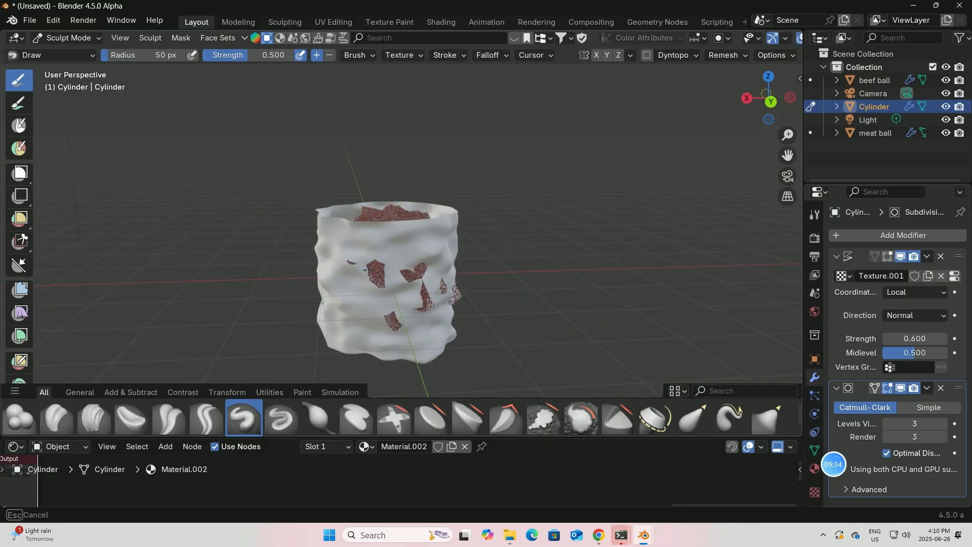
drag(370, 257, 382, 282)
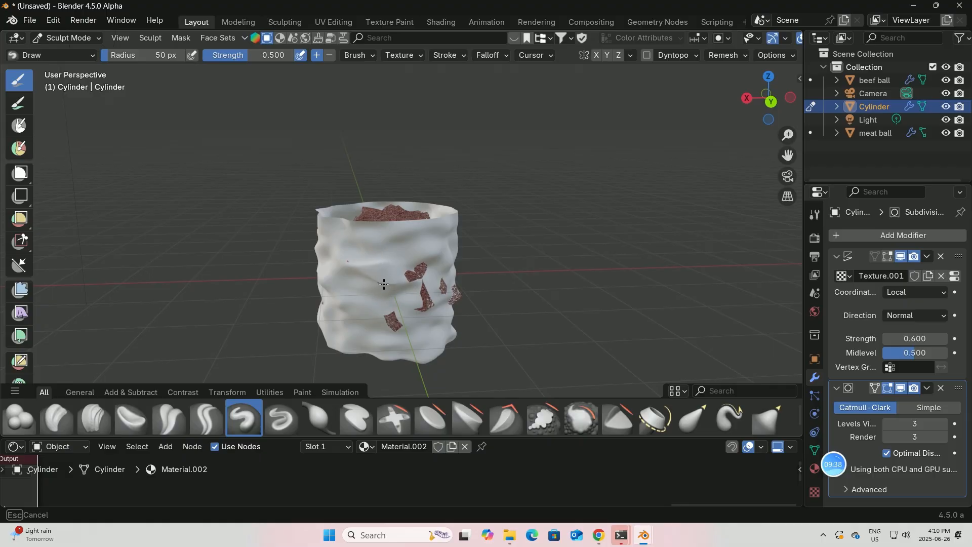
mouse_move(384, 284)
mouse_down()
mouse_move(425, 253)
mouse_move(424, 311)
mouse_move(391, 320)
mouse_move(396, 331)
mouse_up()
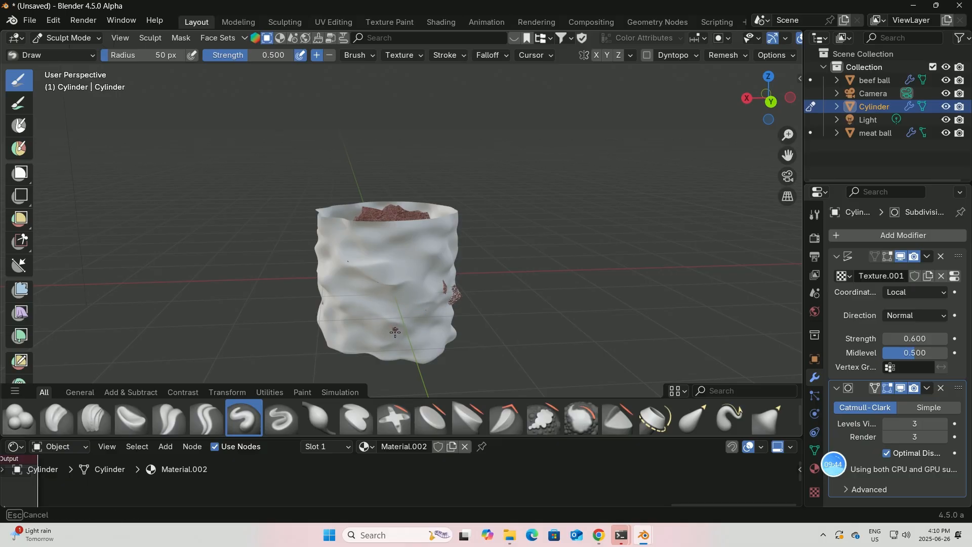
middle_drag(397, 332, 373, 289)
ctrl+drag(413, 303, 413, 306)
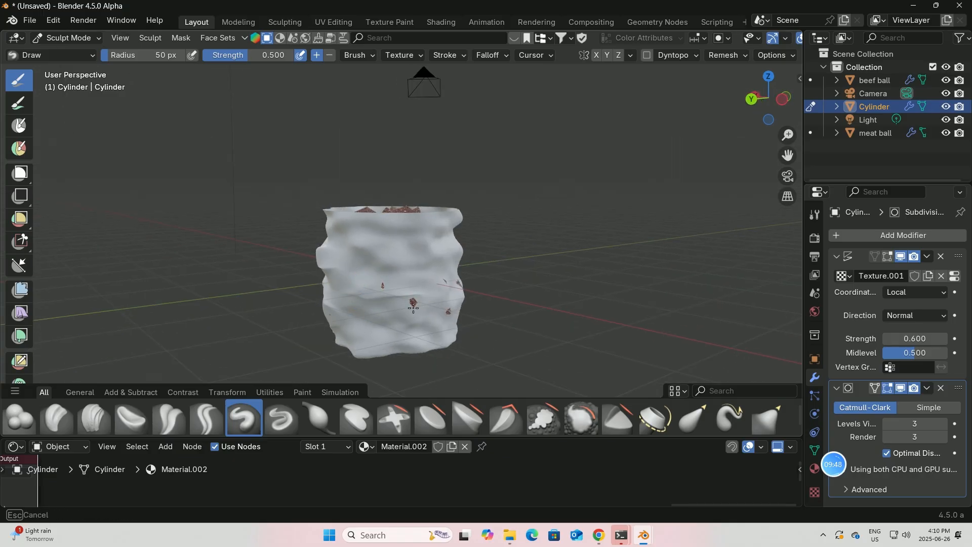
- Cover the remaining exposed beef patches around the cylinder with Draw strokes and return to Object Mode with the Select Box tool
middle_drag(434, 303, 364, 297)
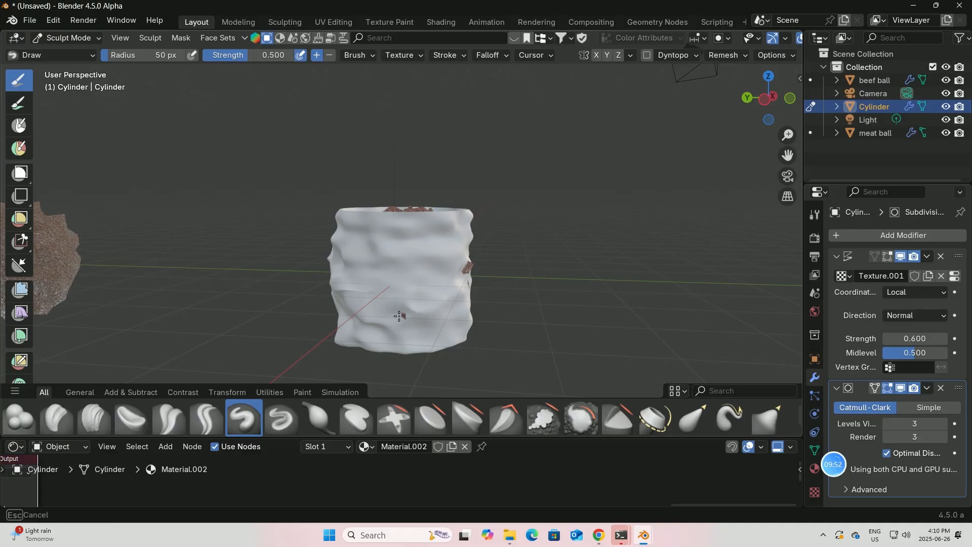
middle_drag(427, 287, 378, 287)
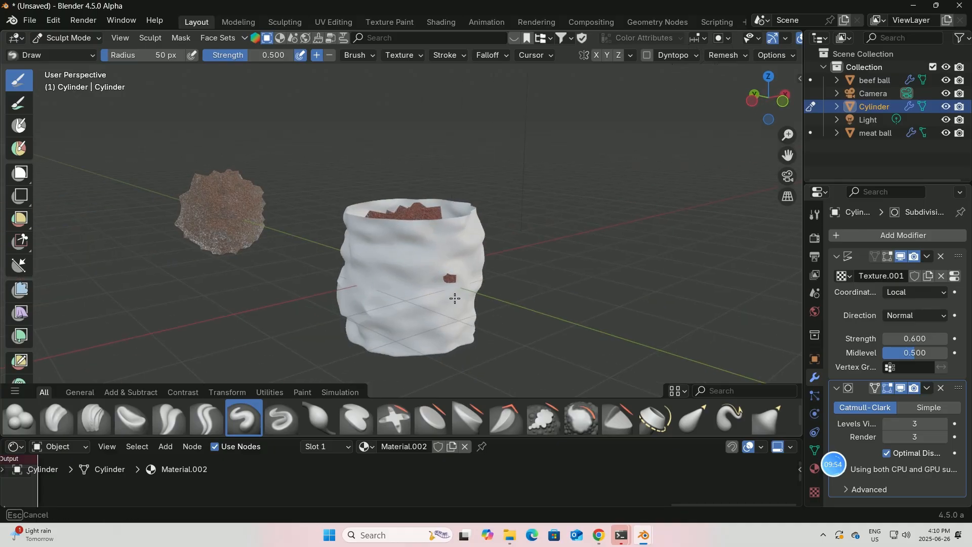
drag(455, 298, 445, 271)
mouse_move(444, 271)
middle_down()
mouse_move(601, 290)
mouse_move(433, 271)
middle_up()
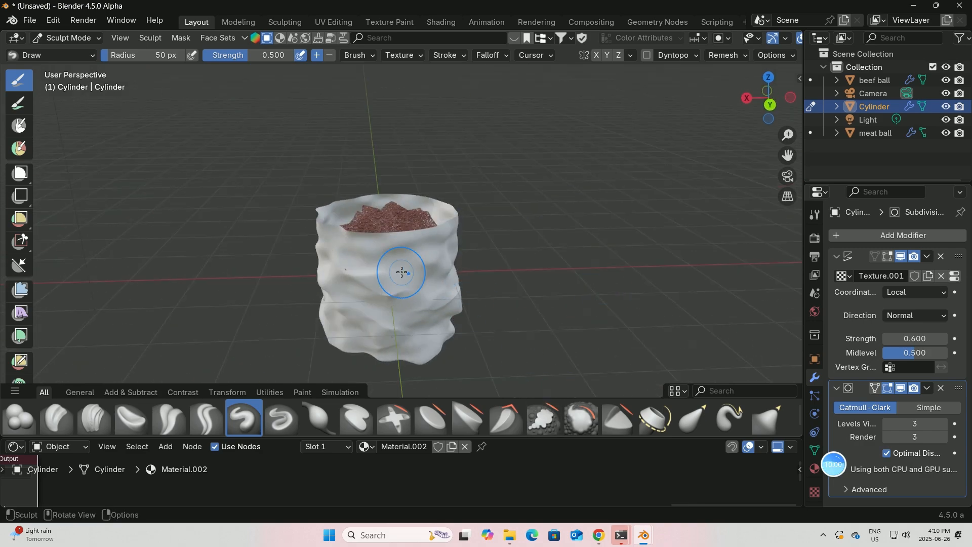
click(101, 36)
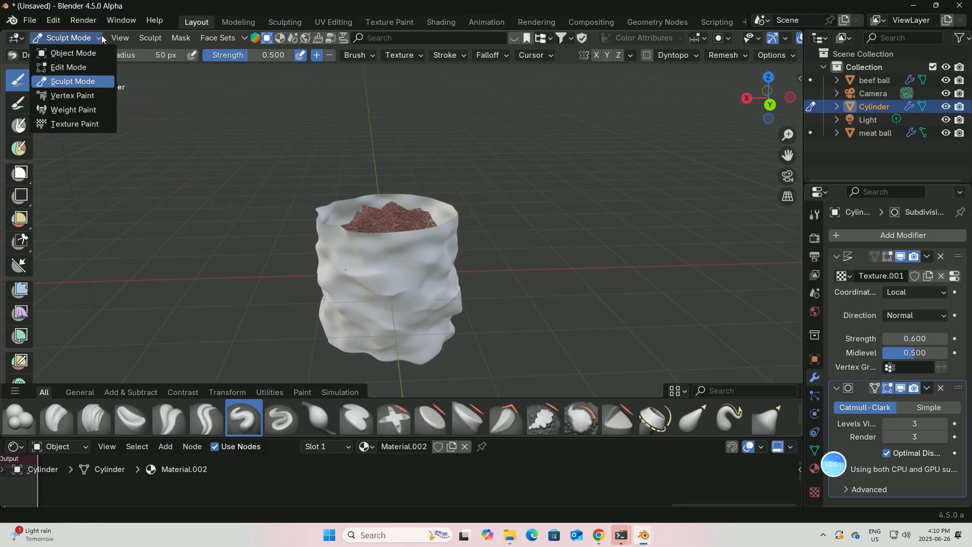
click(75, 50)
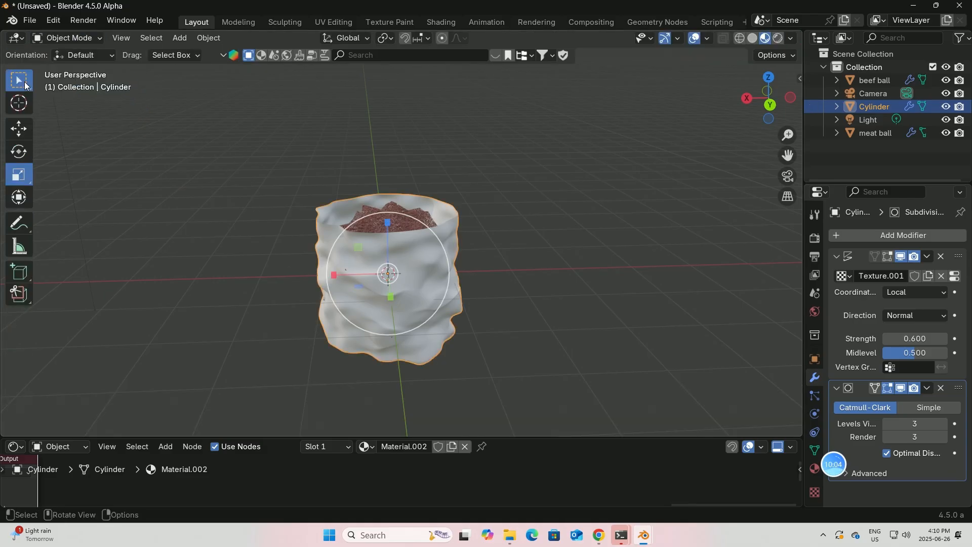
key(w)
- Examine the finished dim sum render, then switch to the Chinese dim sum4.5 scene
mouse_move(642, 529)
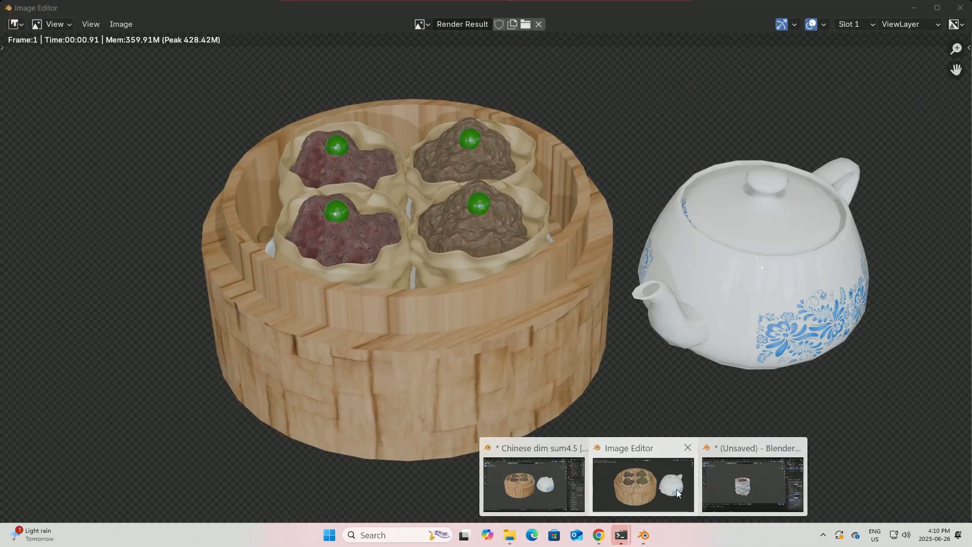
click(677, 489)
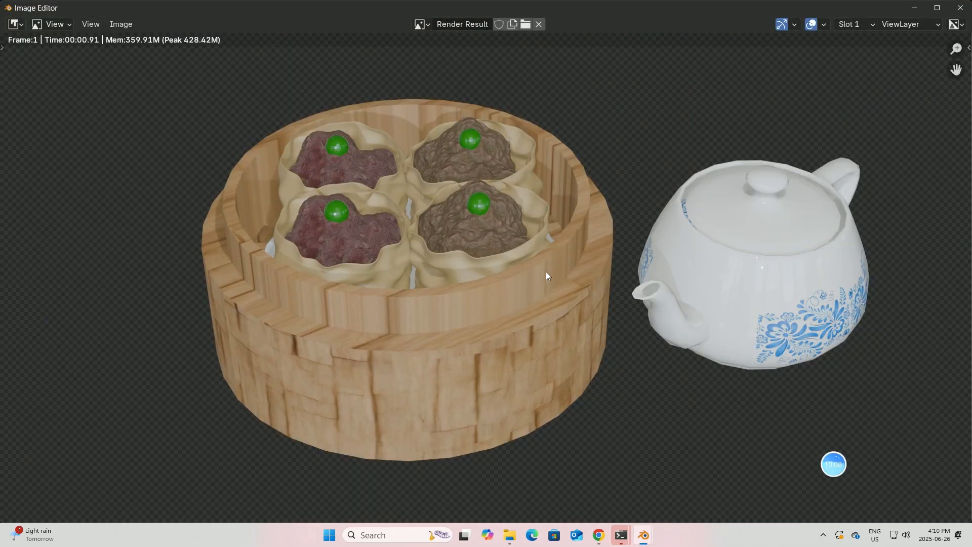
click(915, 7)
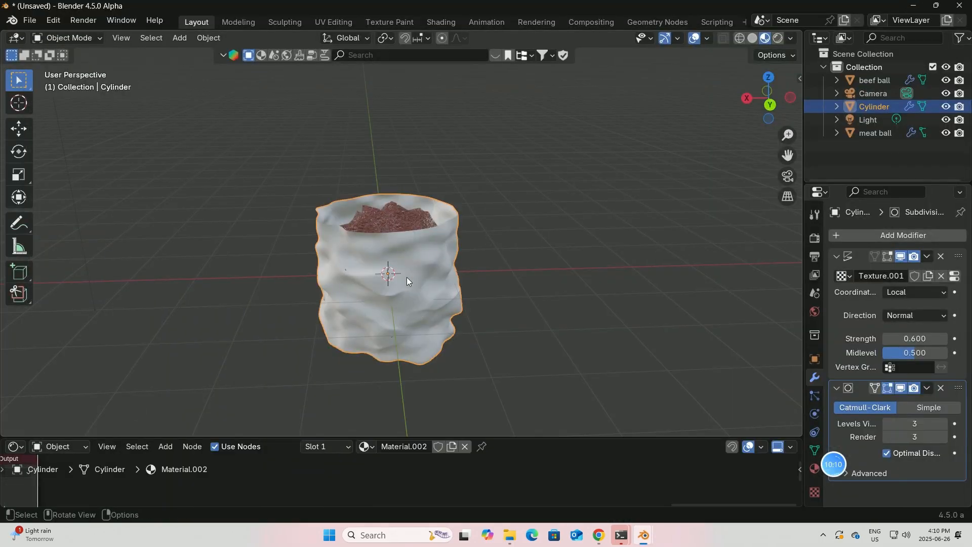
mouse_move(643, 535)
click(532, 478)
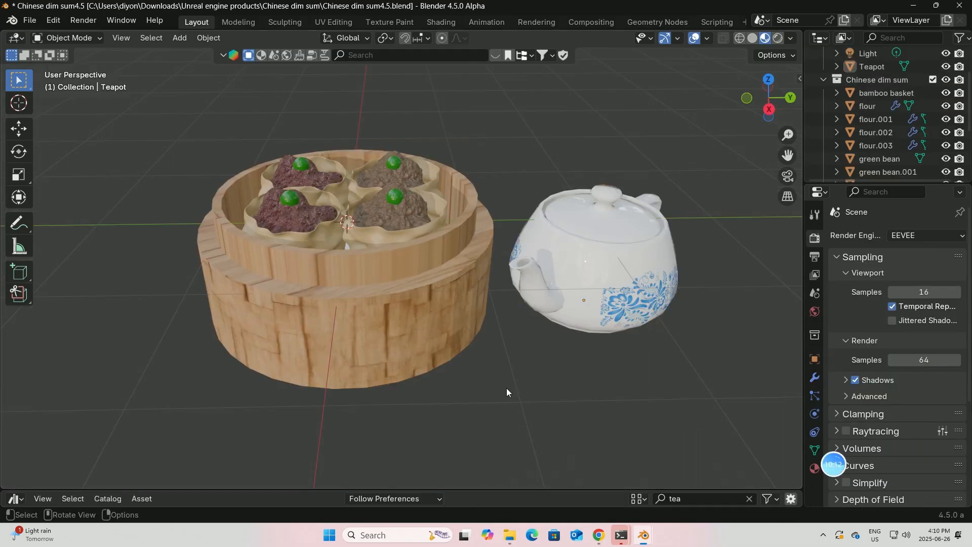
mouse_move(847, 472)
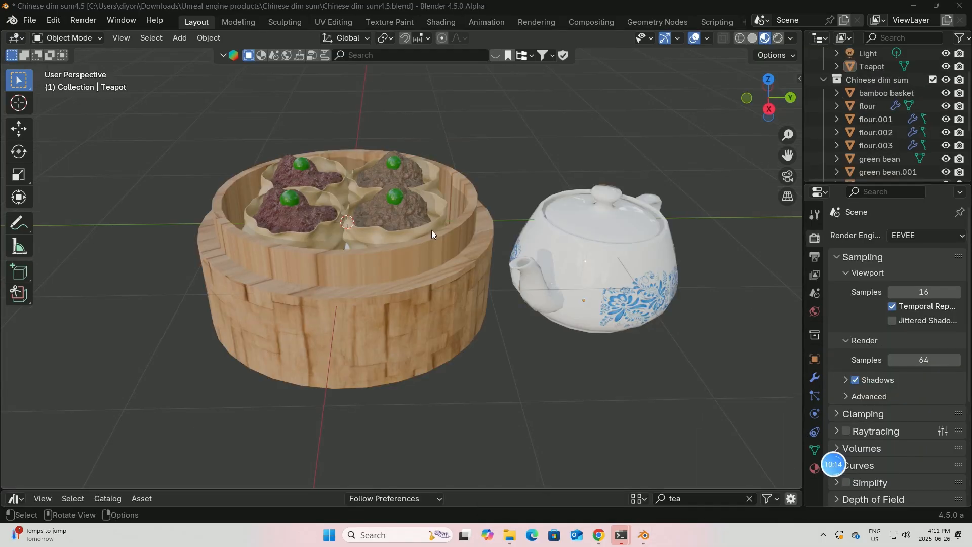
- Inspect the Base Color of the flour.003 wrapper's material and the World environment texture with the scene in rendered camera view
click(373, 234)
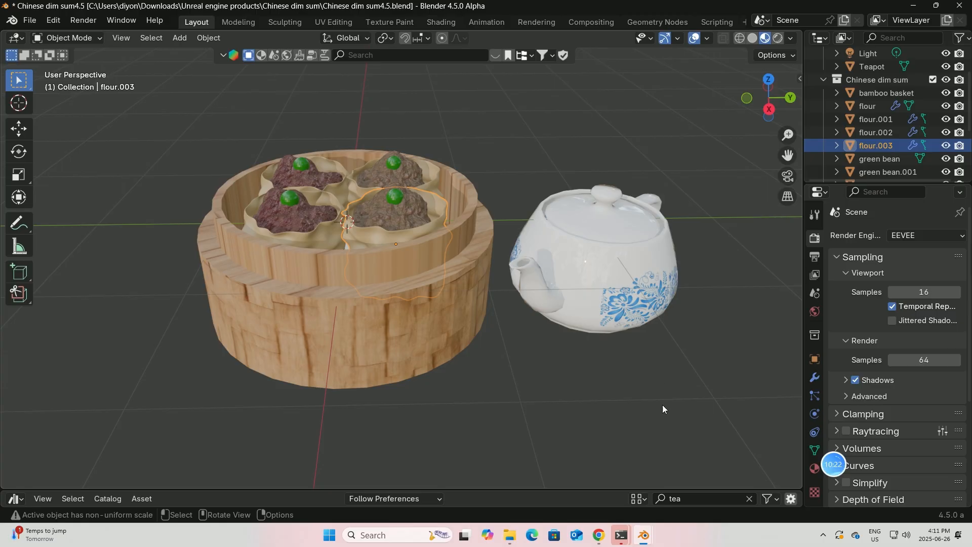
click(814, 468)
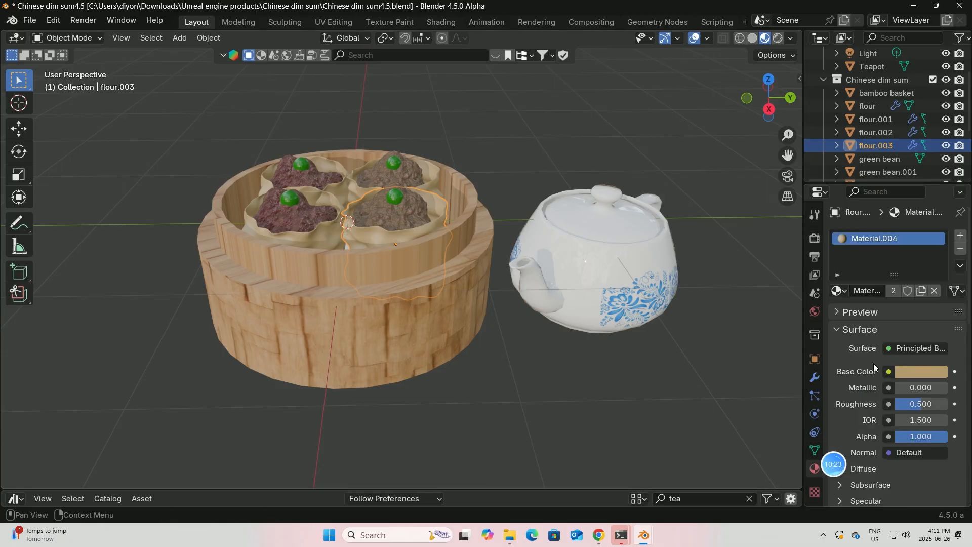
click(915, 371)
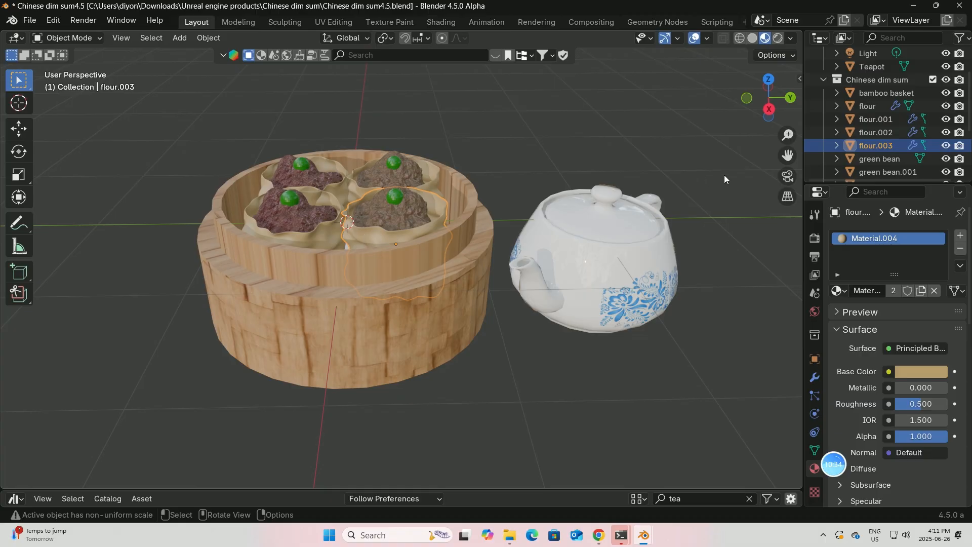
click(787, 176)
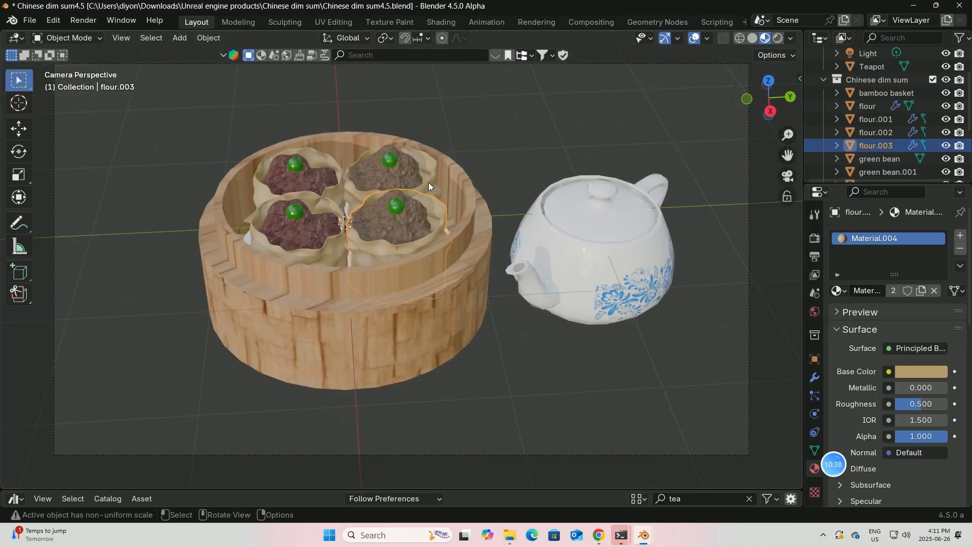
click(778, 38)
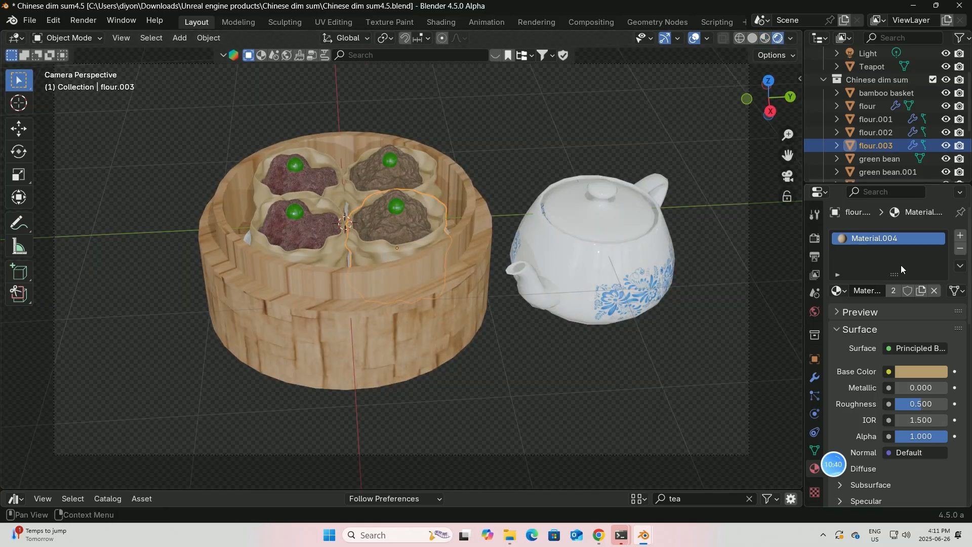
click(815, 312)
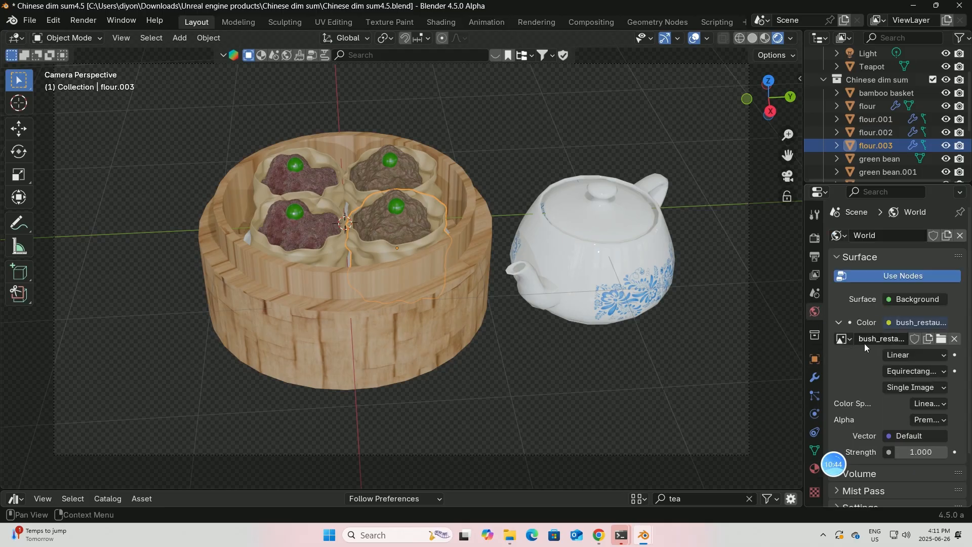
- Switch to the browser, find the Bush Restaurant HDRI on Poly Haven and view its download format options
key(alt+Tab)
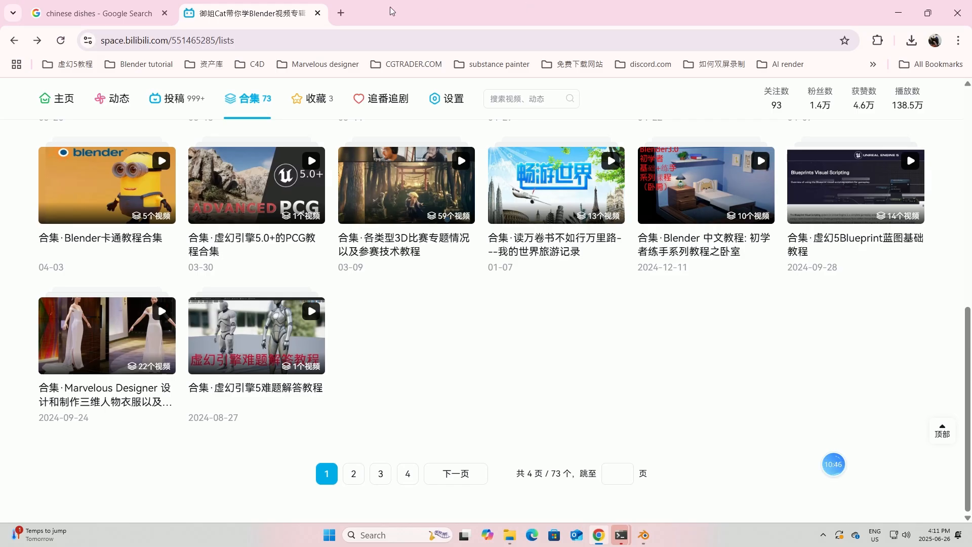
click(340, 13)
click(593, 320)
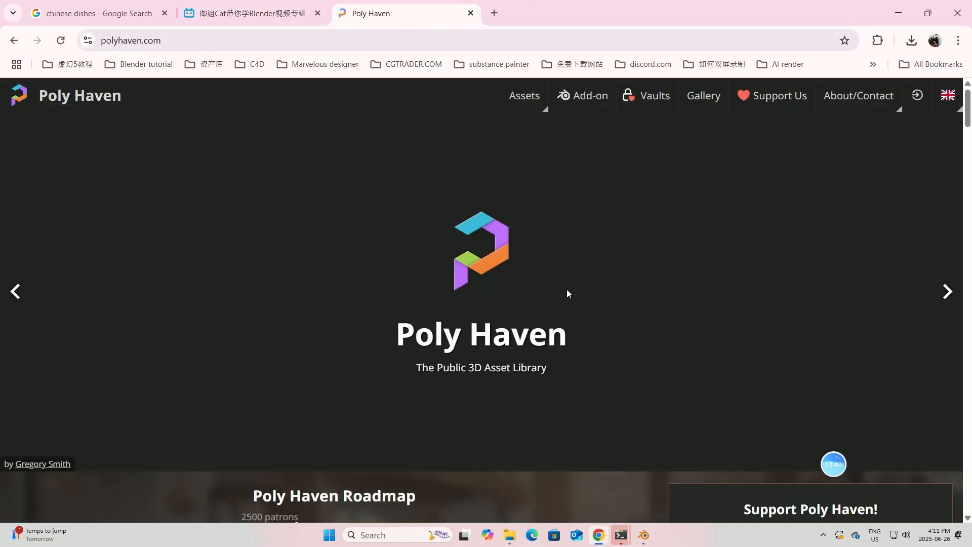
mouse_move(525, 99)
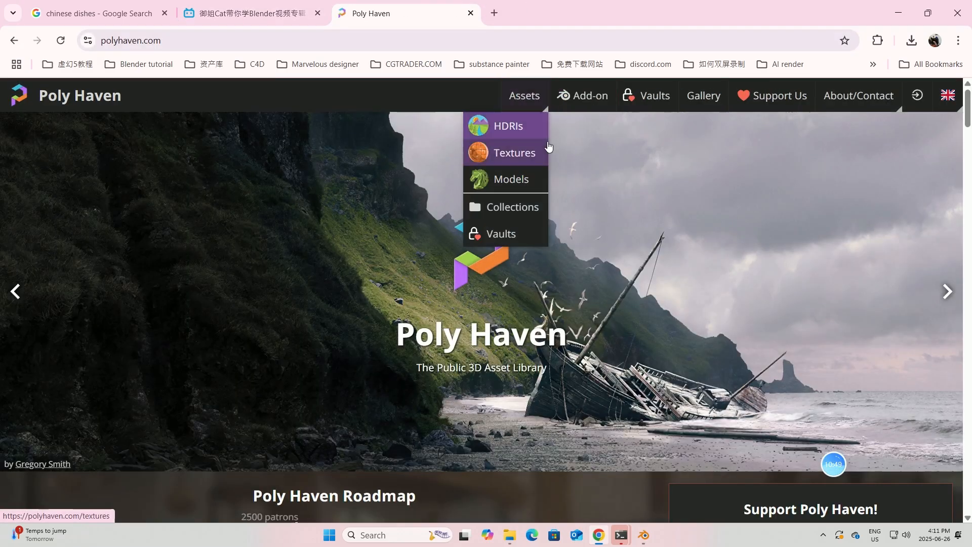
click(501, 129)
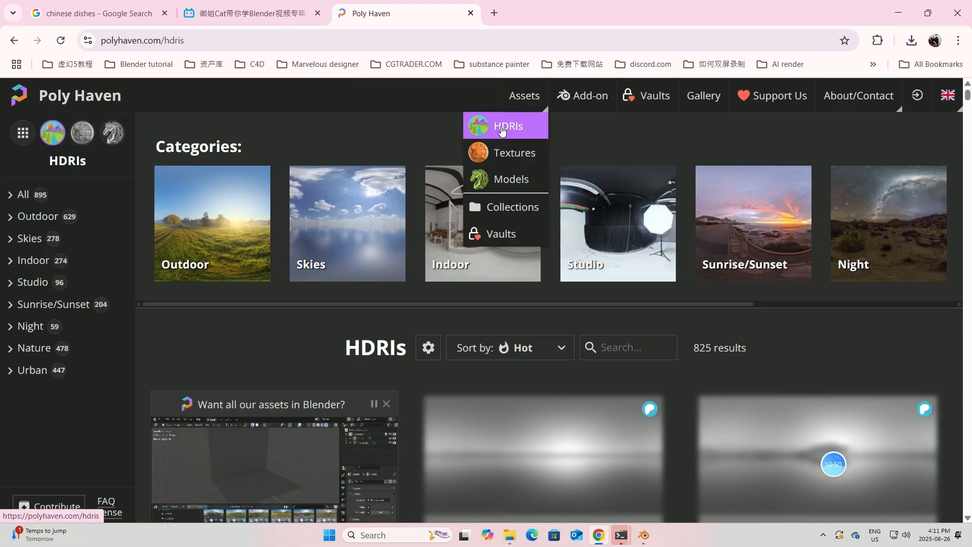
click(602, 346)
text(res)
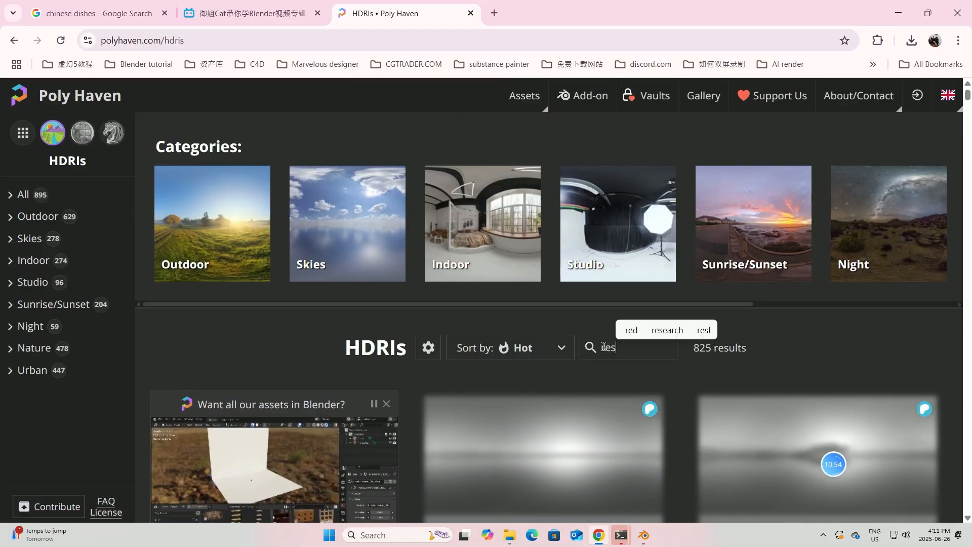
click(576, 417)
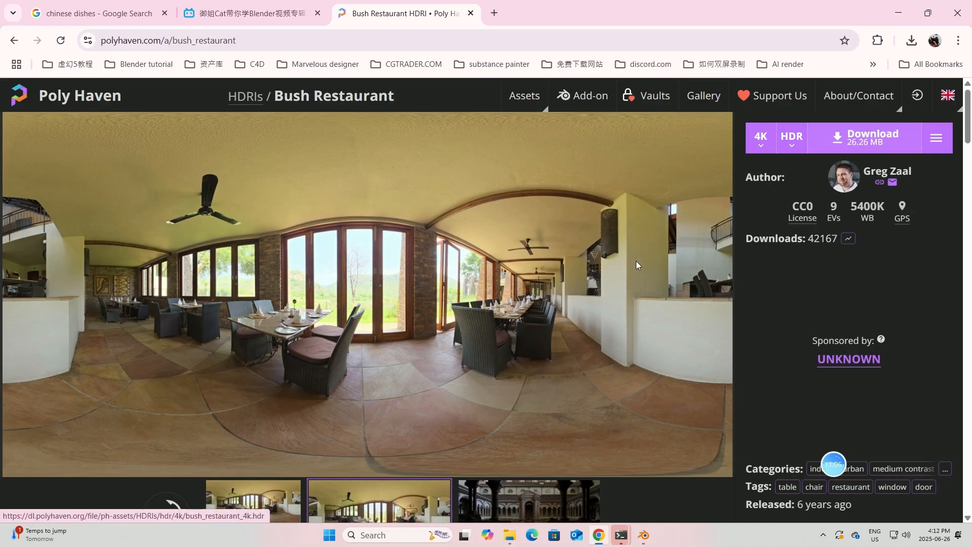
click(791, 138)
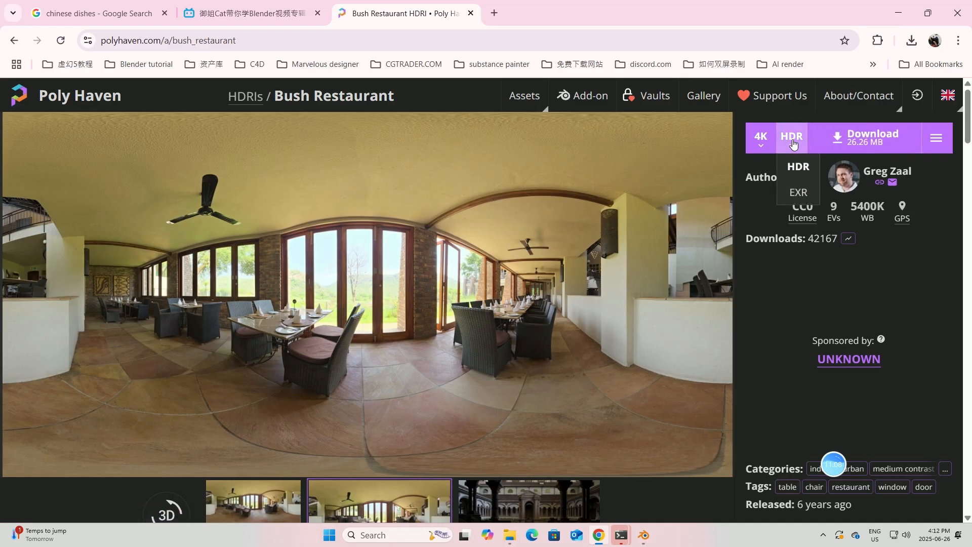
- Switch to the unsaved dumpling scene in Blender and use an Environment Texture as the World background color
mouse_move(641, 539)
click(726, 490)
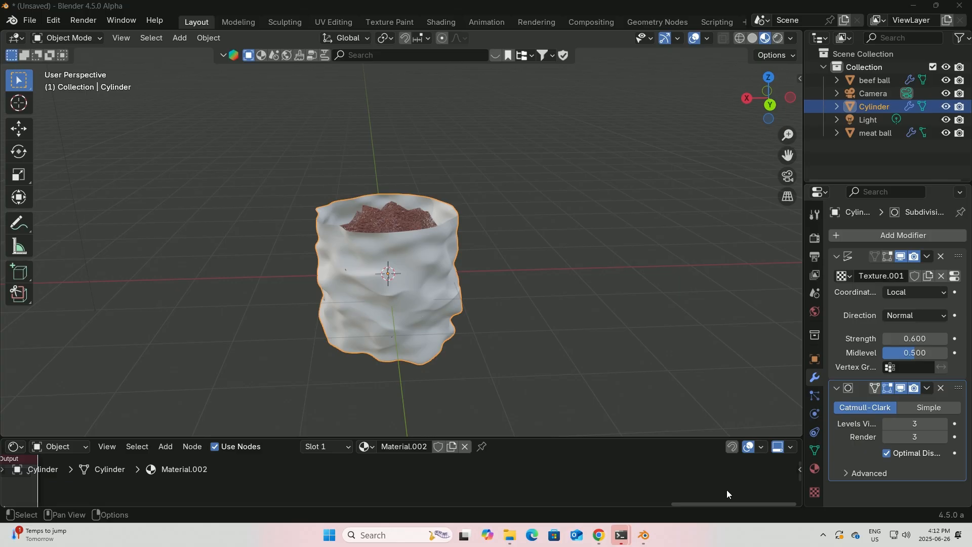
click(815, 311)
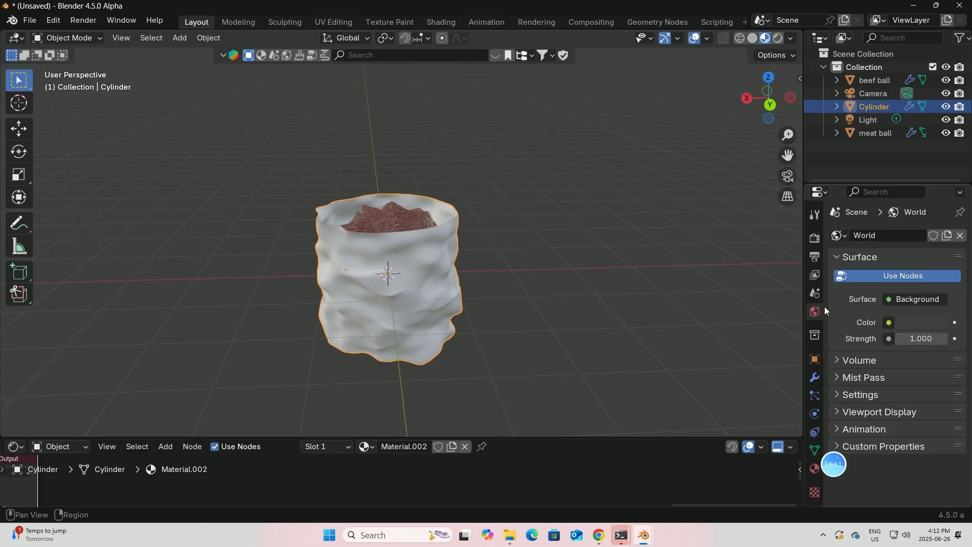
click(890, 323)
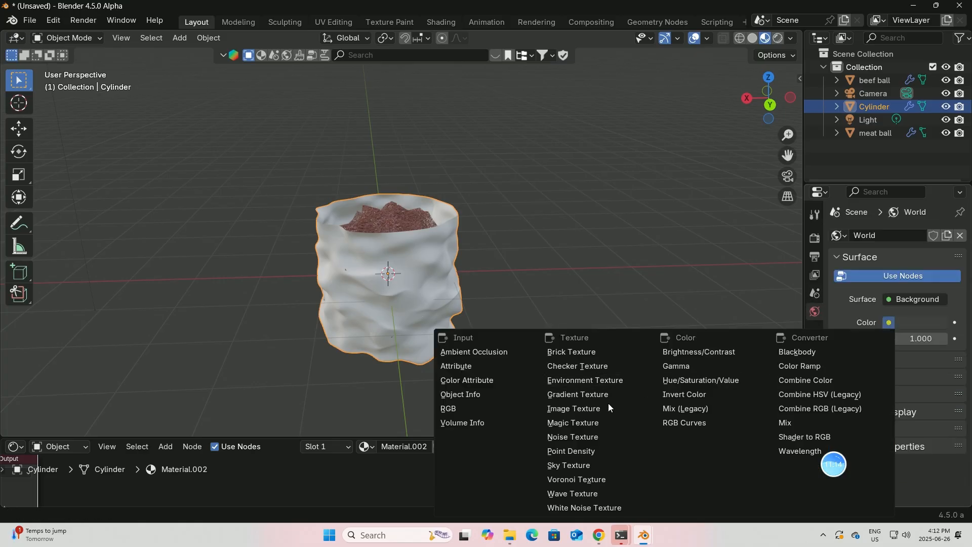
click(582, 382)
- Load bush_restaurant_4k.hdr from the Chinese dim sum folder in Downloads > Unreal engine products as the World texture and display Rendered shading
click(929, 336)
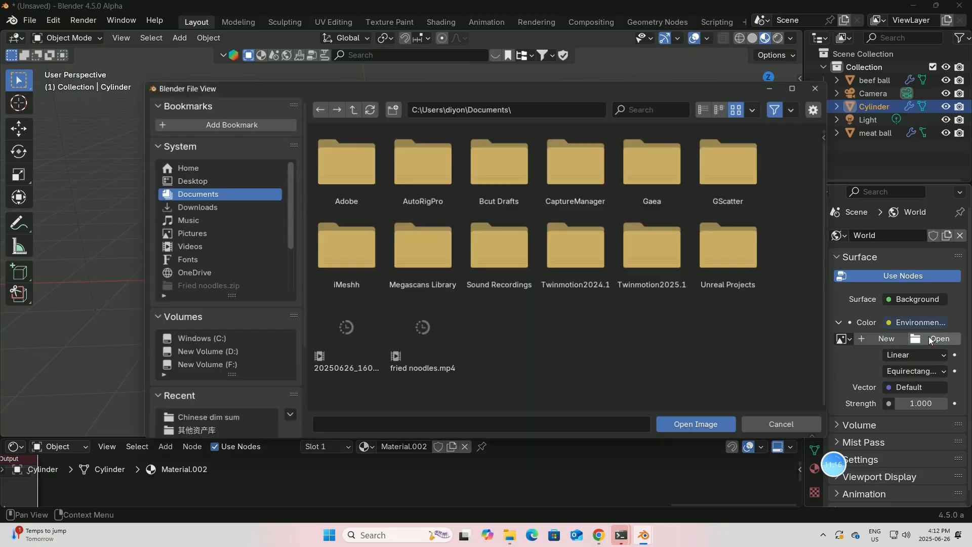
click(230, 206)
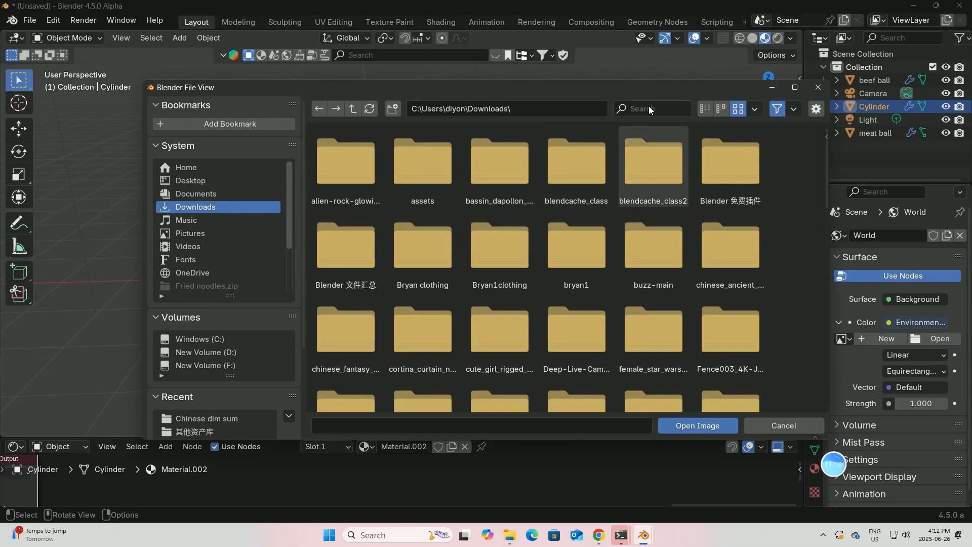
click(614, 110)
text(unreal)
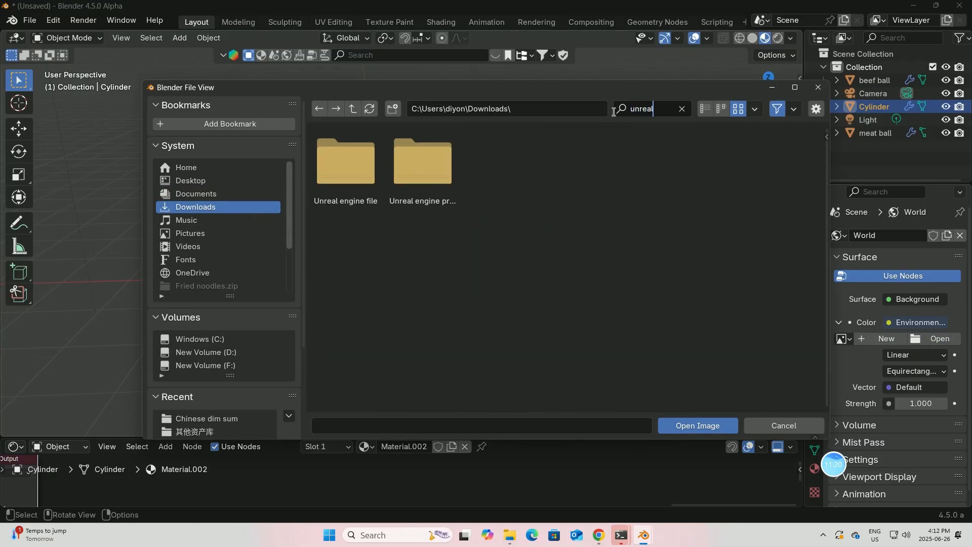
double_click(418, 165)
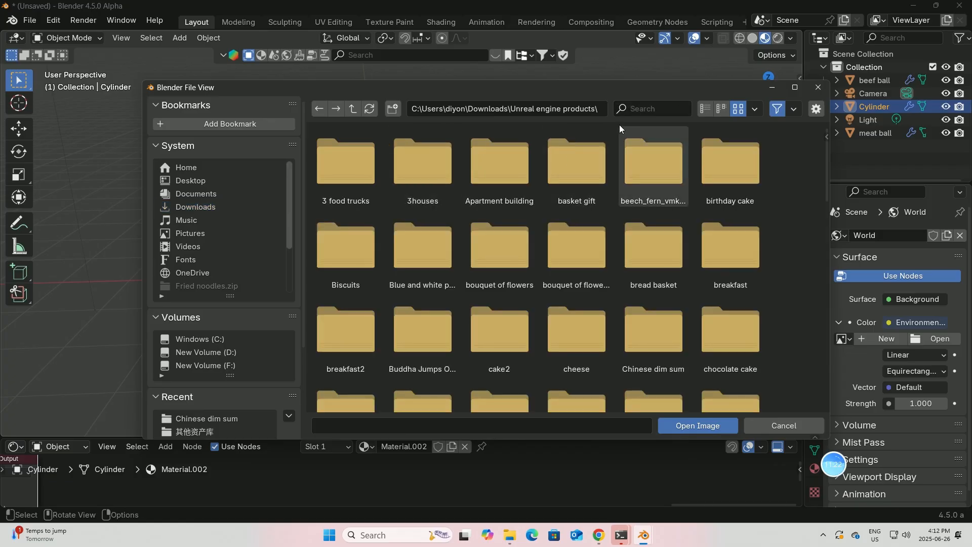
click(639, 107)
text(chin)
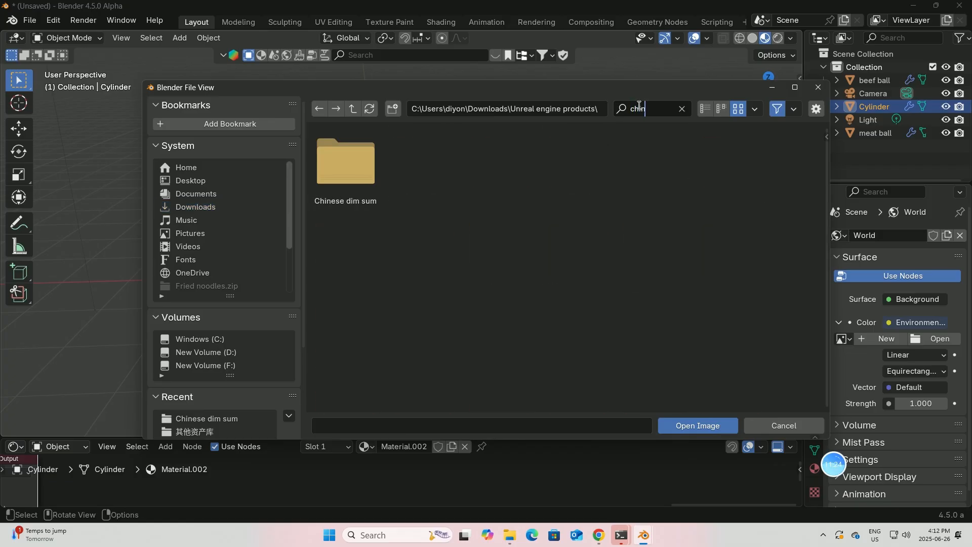
double_click(345, 163)
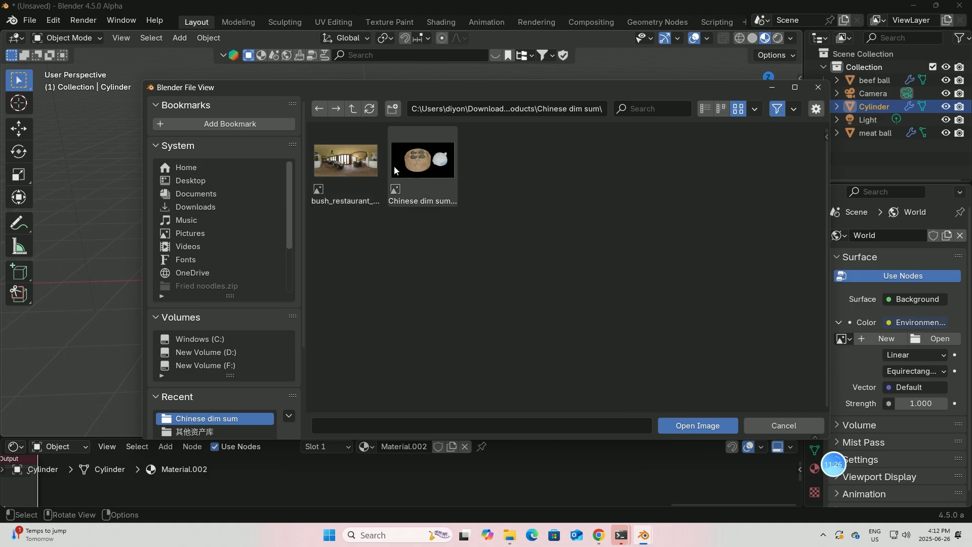
click(329, 163)
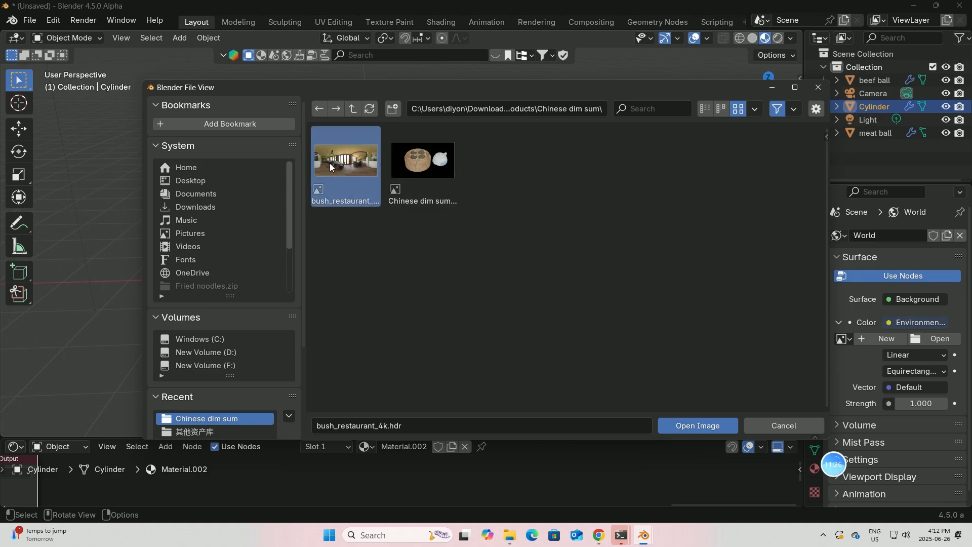
click(687, 427)
click(778, 39)
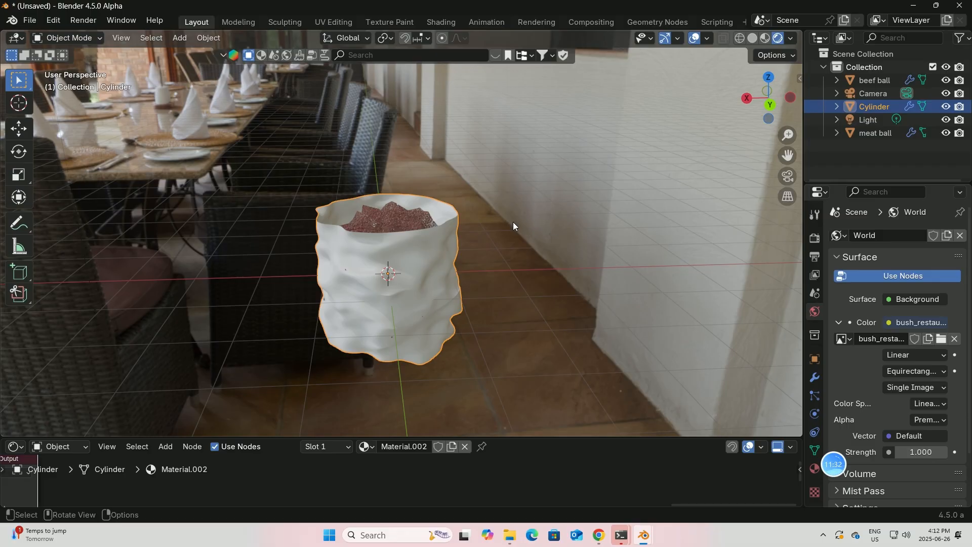
- Hide the HDRI background by enabling Transparent in the Film render settings
click(815, 239)
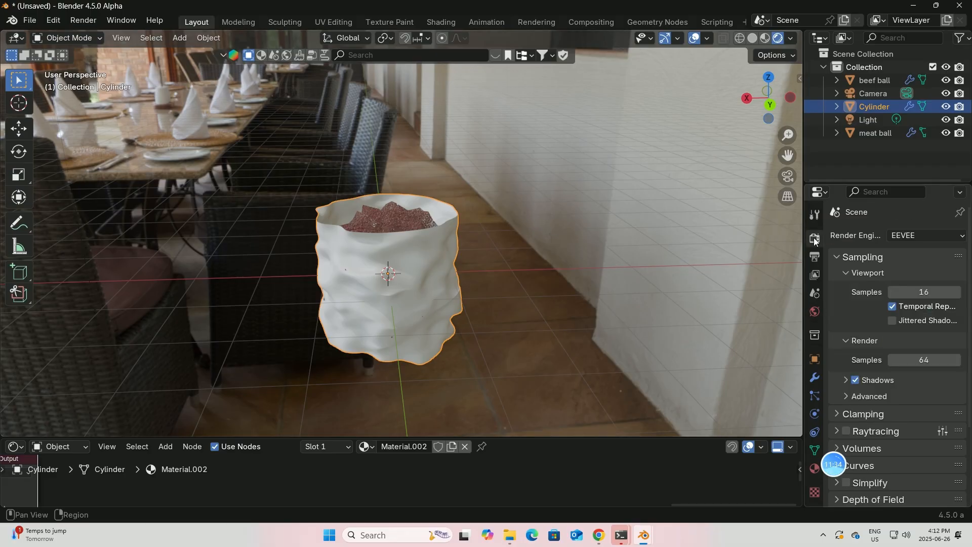
scroll(878, 350, down, 5)
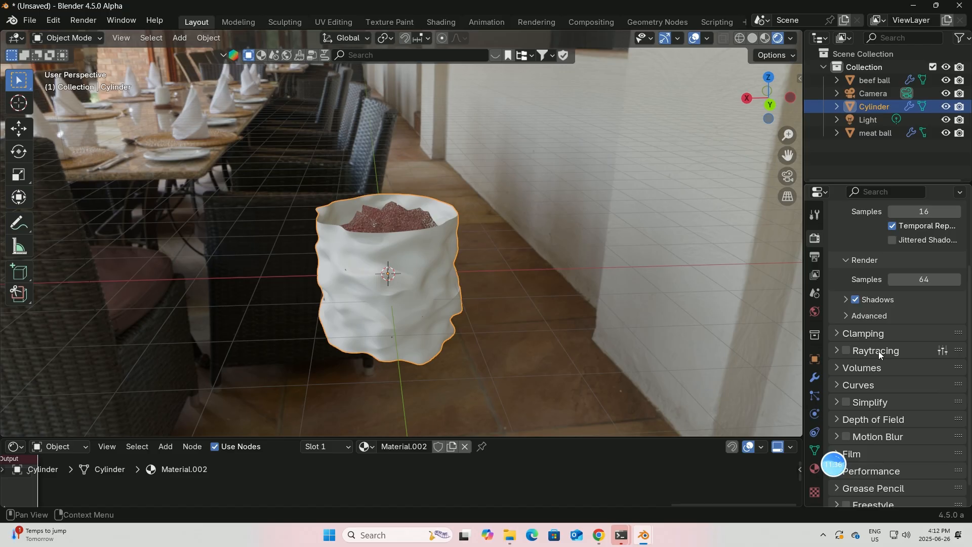
scroll(879, 351, down, 2)
click(848, 429)
scroll(867, 412, down, 3)
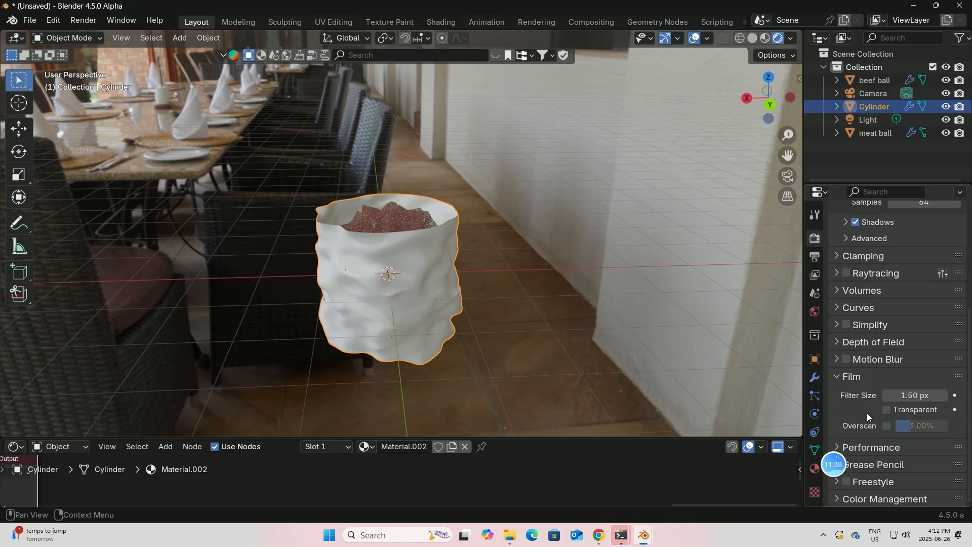
click(888, 410)
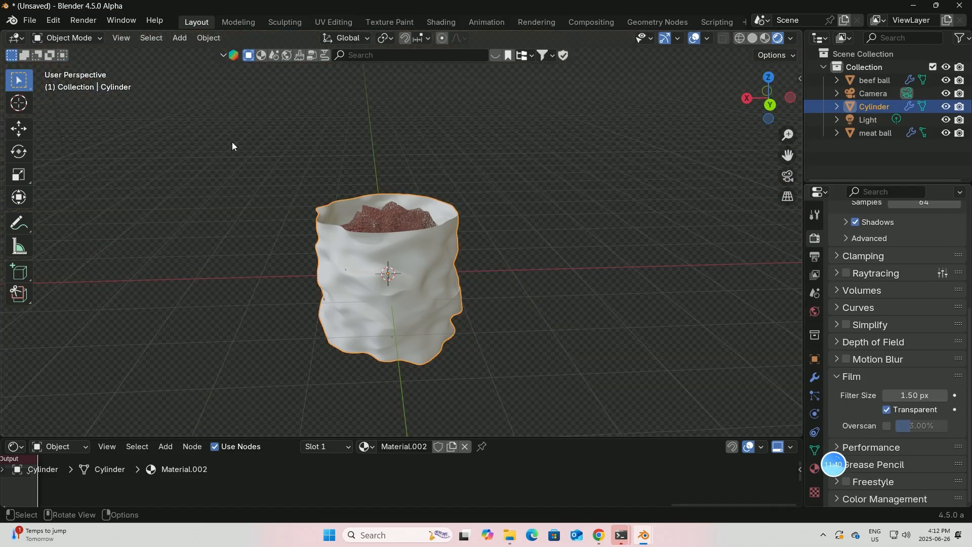
- Add a UV sphere, move it along X clear of the cylinder, and shade it smooth
click(183, 40)
mouse_move(218, 53)
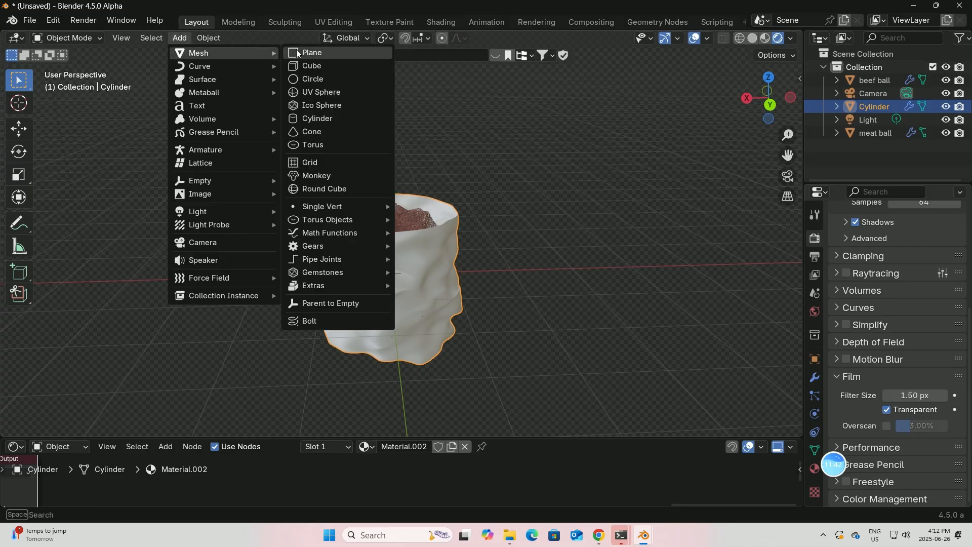
click(319, 93)
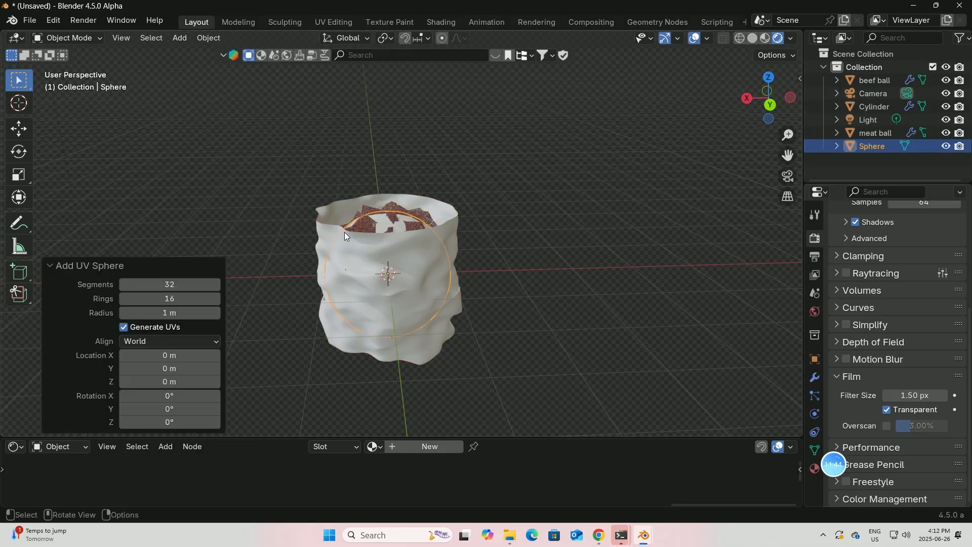
click(19, 129)
drag(340, 269, 542, 269)
right_click(542, 269)
click(534, 249)
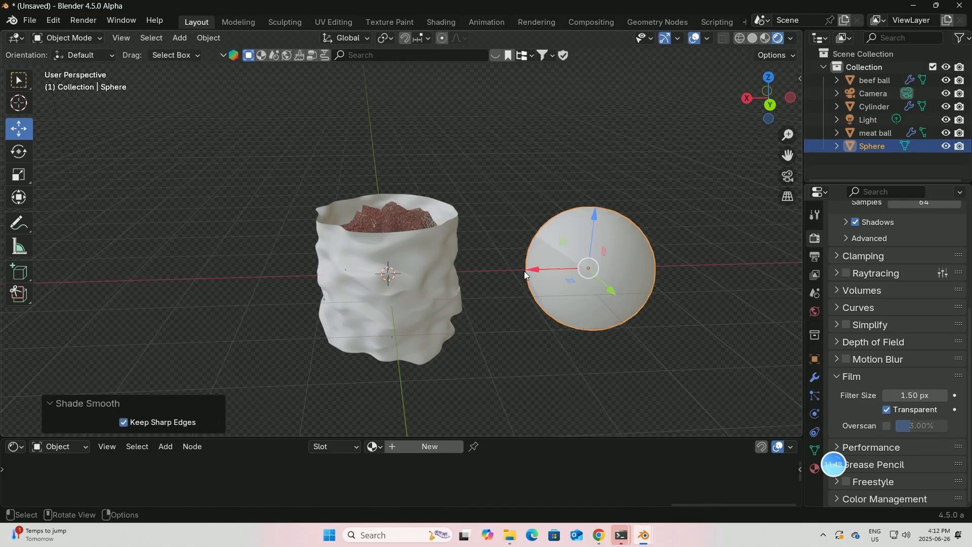
- Shrink the sphere uniformly to a scale factor of about 0.095
click(23, 172)
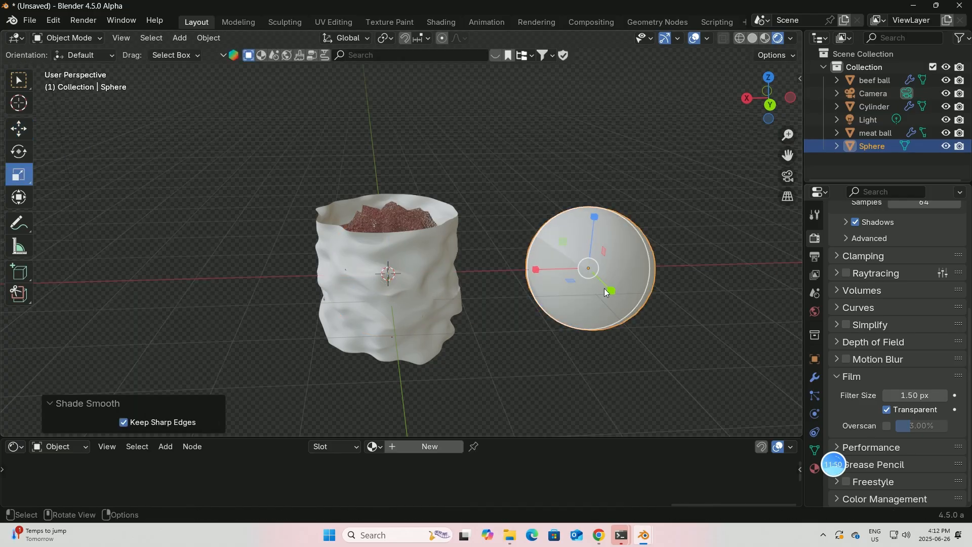
click(590, 274)
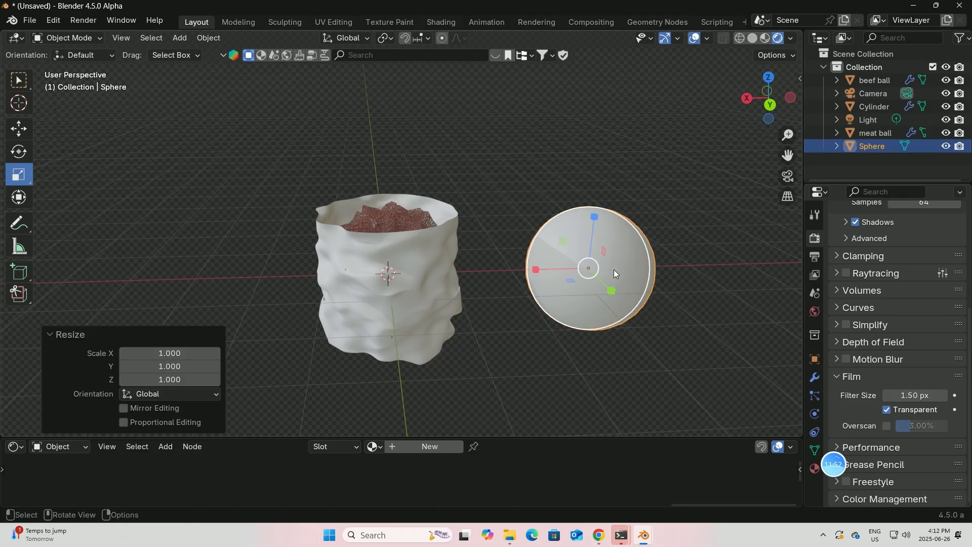
drag(631, 306, 589, 268)
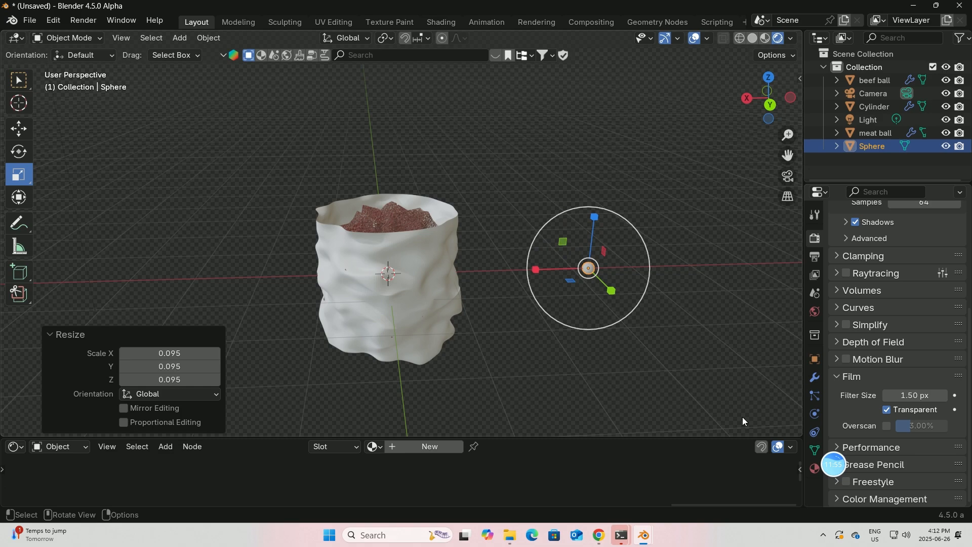
- Give the small sphere a new material with a dark green Base Color
click(814, 469)
click(867, 287)
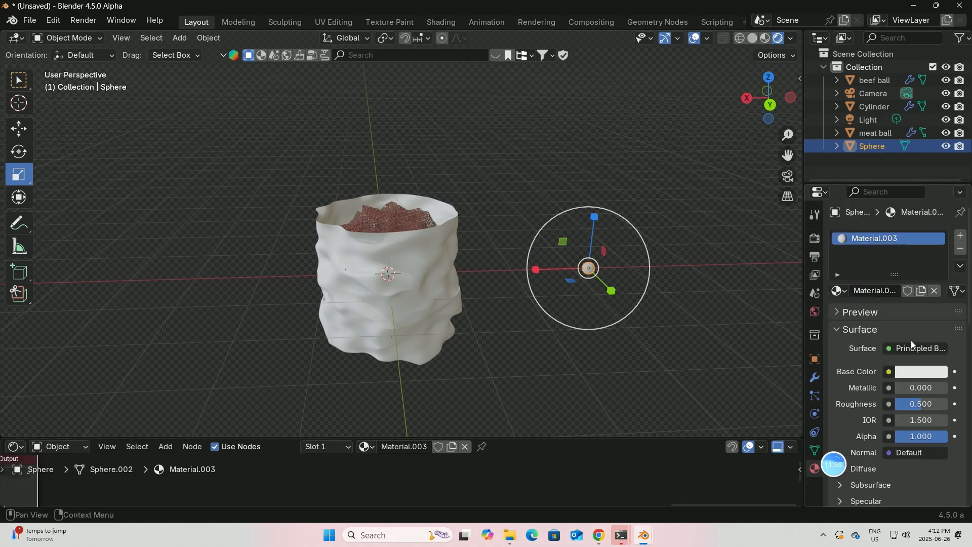
click(914, 369)
click(833, 180)
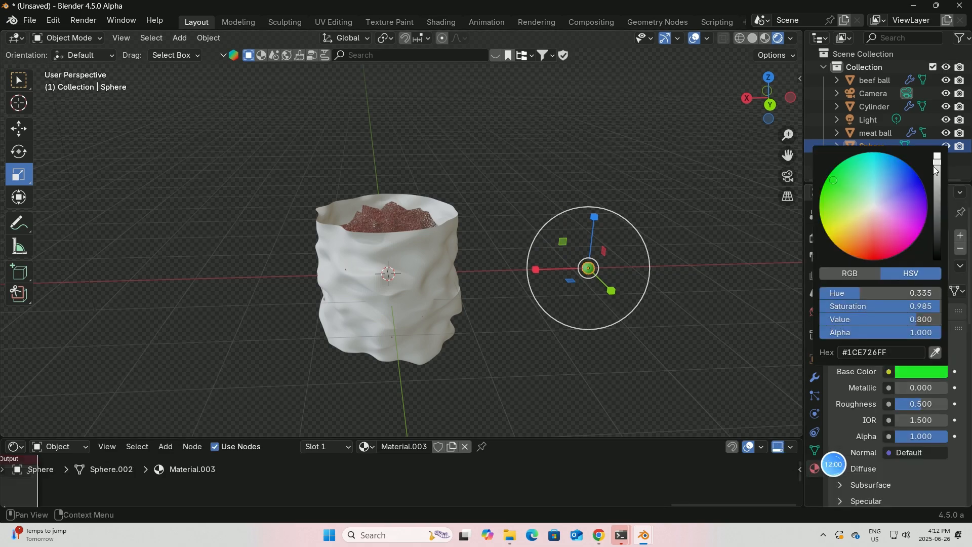
drag(937, 163, 687, 192)
- Move the green sphere about 3.28 m along X, raise it onto the beef filling, and enlarge it by about 1.809
click(19, 129)
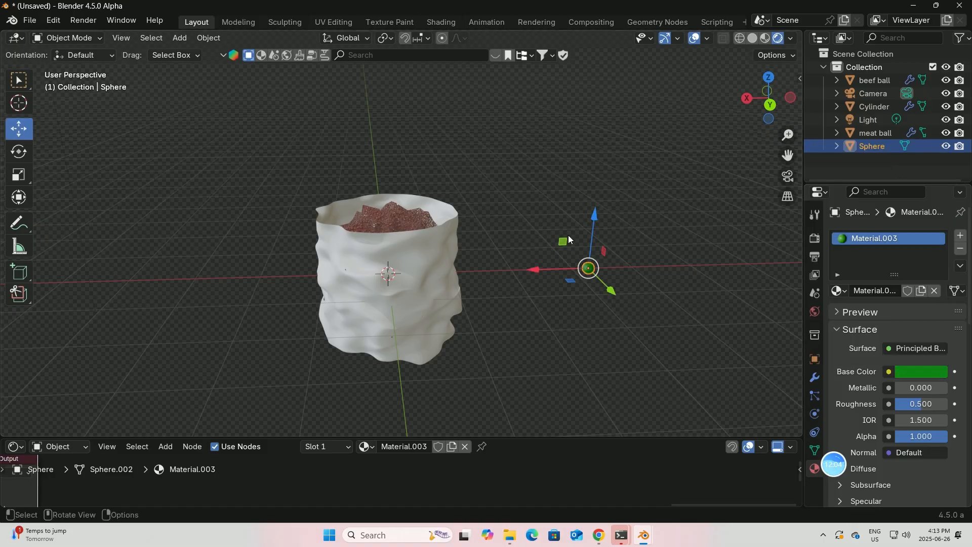
drag(566, 271, 364, 266)
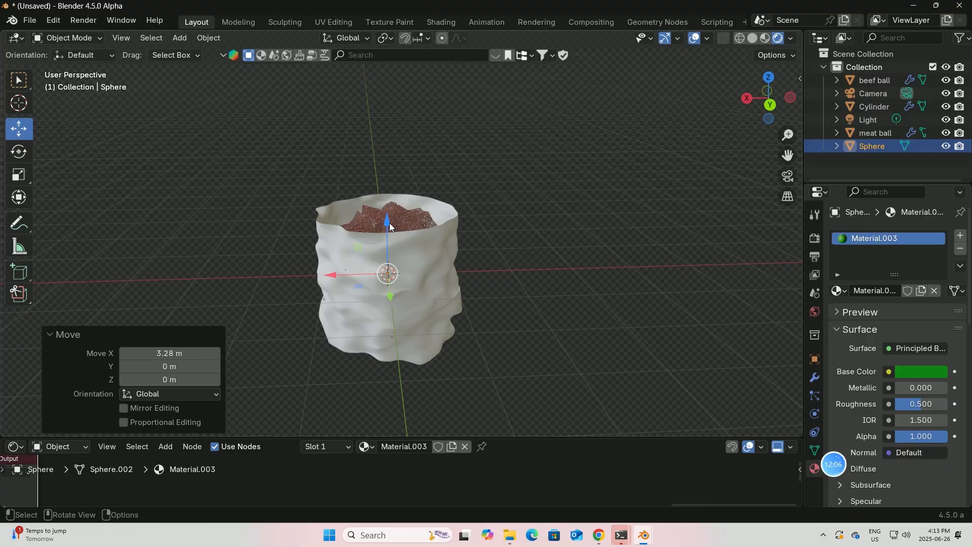
drag(390, 223, 492, 230)
click(18, 176)
- Set the green material's Roughness to 0.205 and lower the sphere about 0.08 m into the beef filling
drag(926, 408, 913, 408)
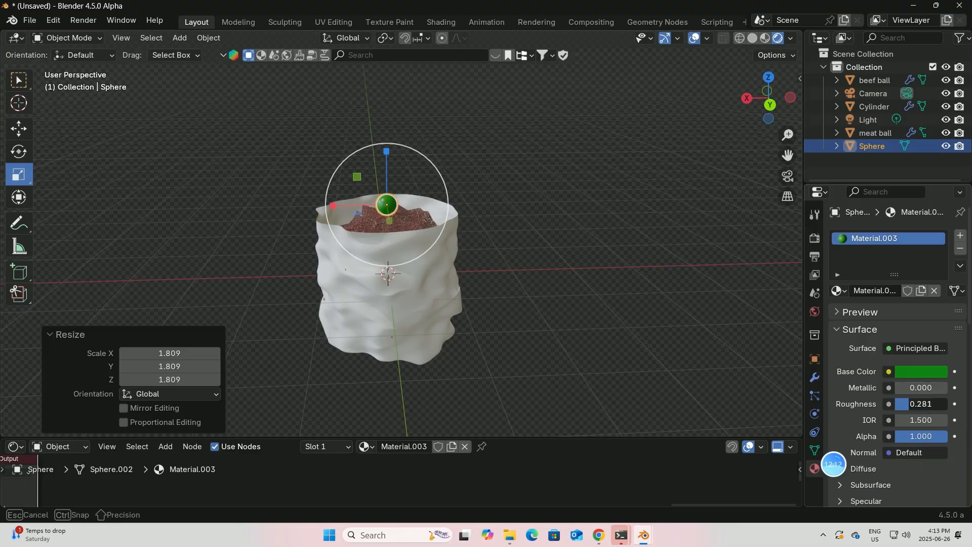
middle_drag(479, 213, 514, 209)
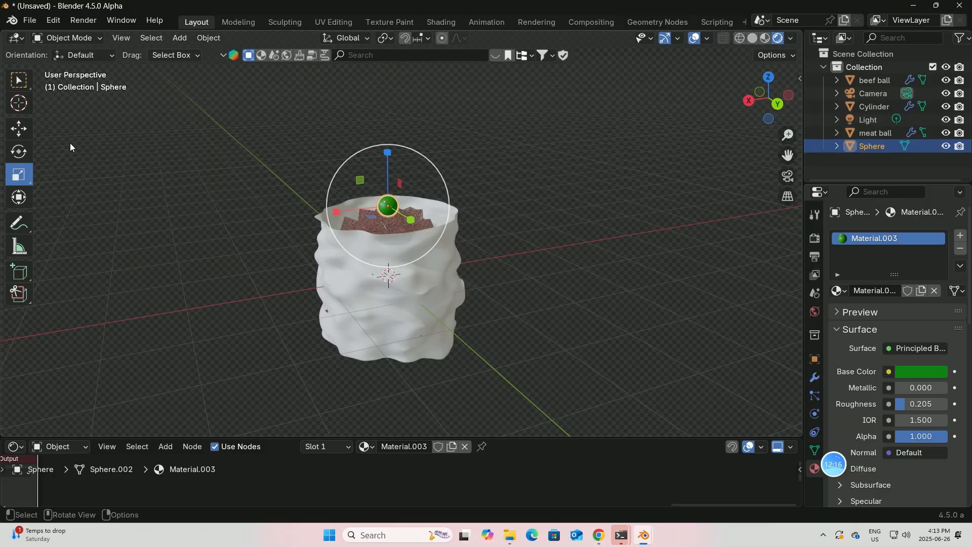
click(18, 128)
drag(382, 144, 387, 155)
middle_drag(436, 243, 364, 256)
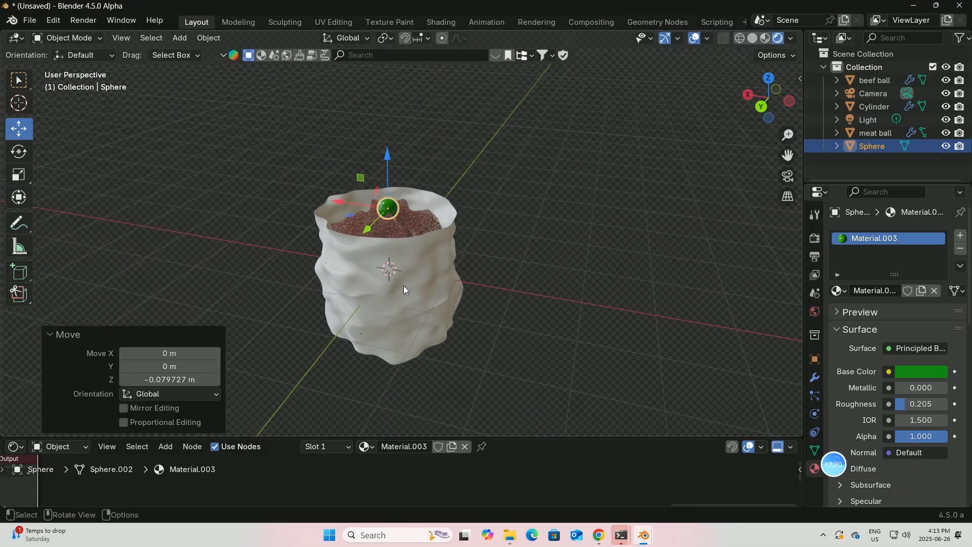
- Select the beef ball, enlarge the node editor, and shift the Displacement node slightly away from the Principled BSDF
click(386, 229)
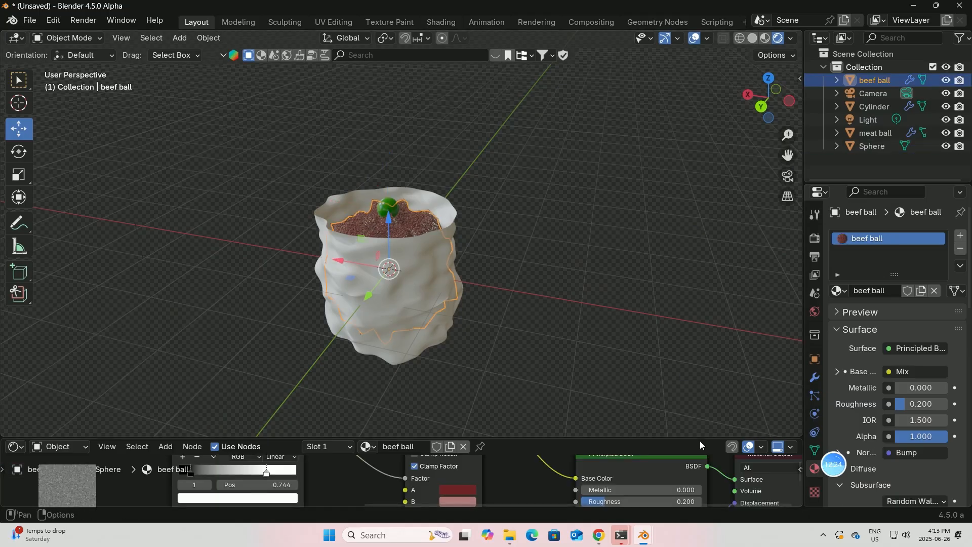
drag(697, 436, 708, 232)
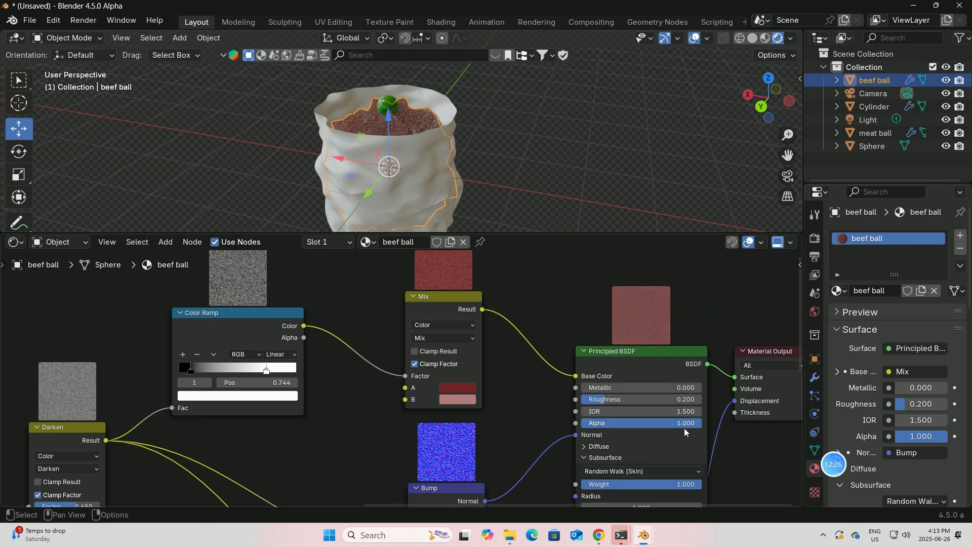
middle_drag(734, 396, 607, 238)
drag(608, 238, 670, 311)
middle_drag(671, 311, 665, 220)
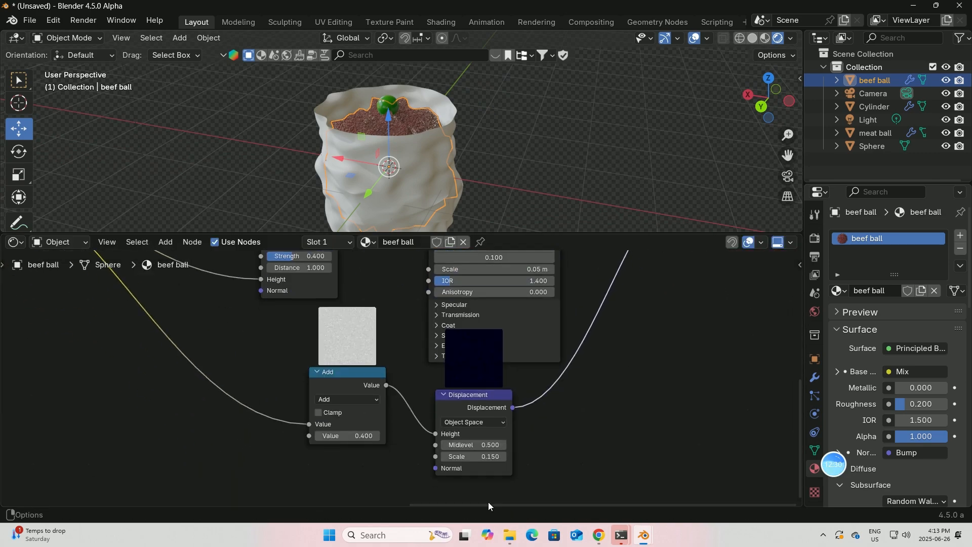
drag(462, 397, 476, 406)
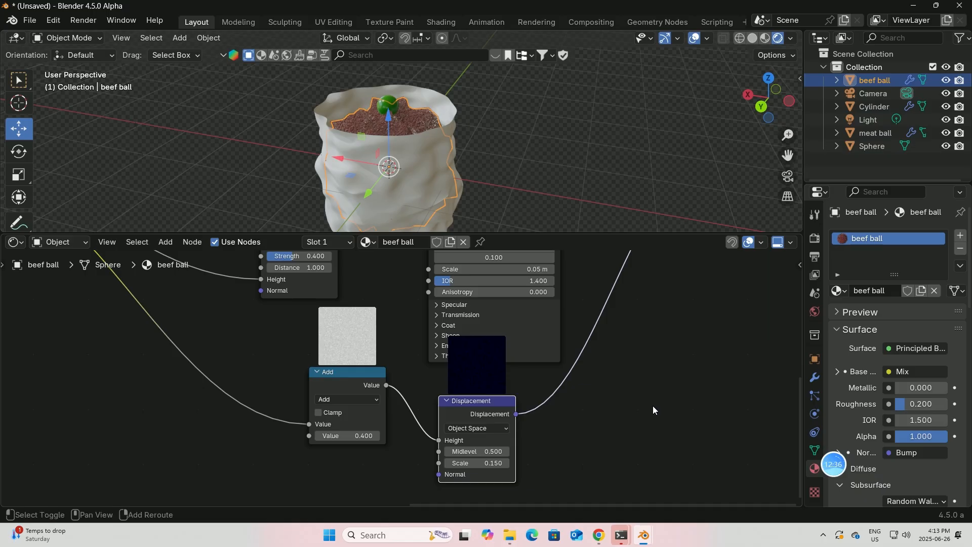
- Add a Math node in the empty space beside the Displacement node of the beef ball material
key(shift+a)
text(A)
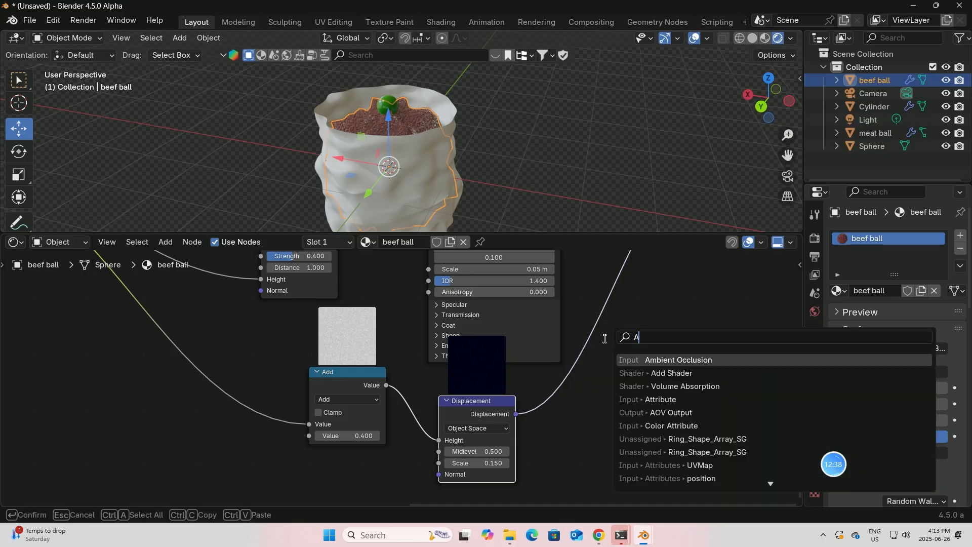
key(BackSpace)
text(math)
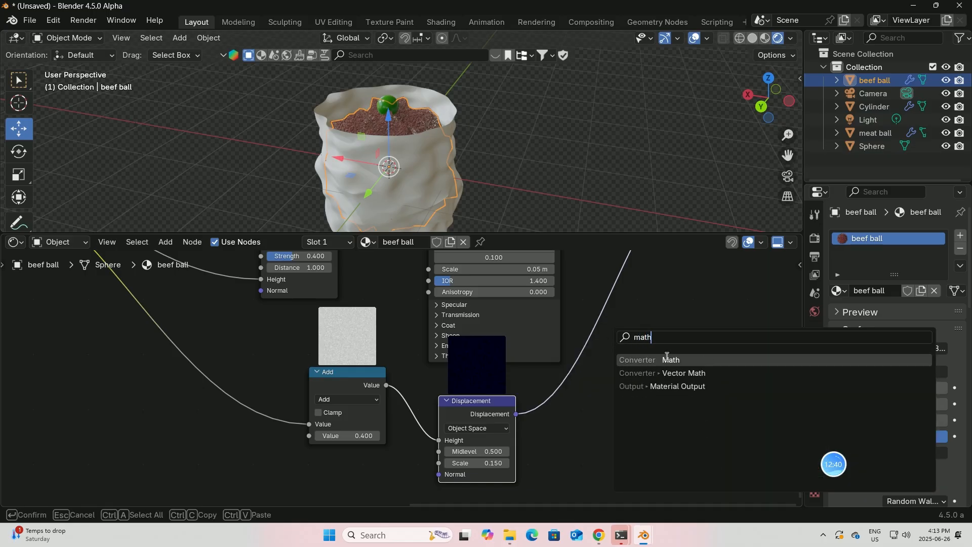
click(666, 359)
click(683, 366)
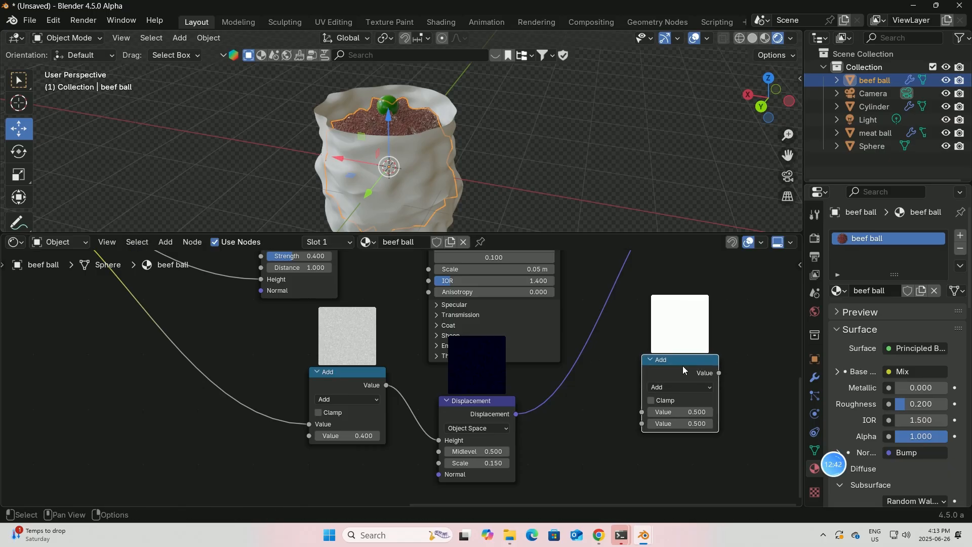
- Delete the unconnected Math node beside the beef ball material's Displacement node
key(x)
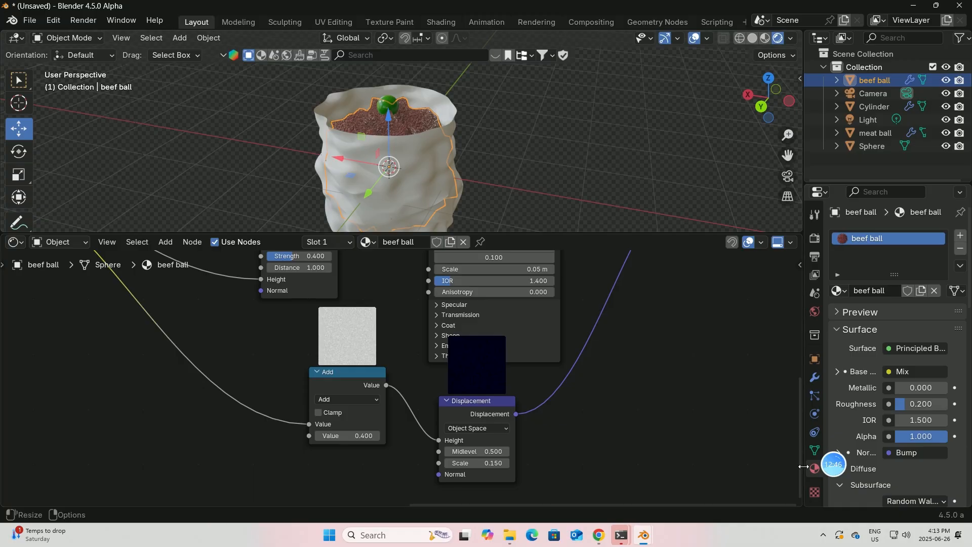
- Examine the beef ball material's surface and subsurface values, its displacement method setting, and the Displacement node's Scale
scroll(887, 350, down, 3)
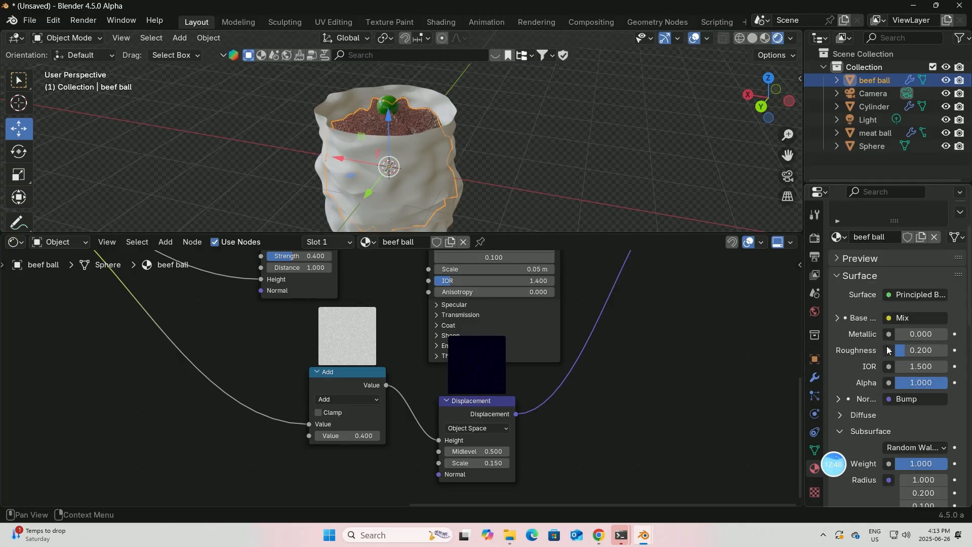
scroll(887, 350, down, 3)
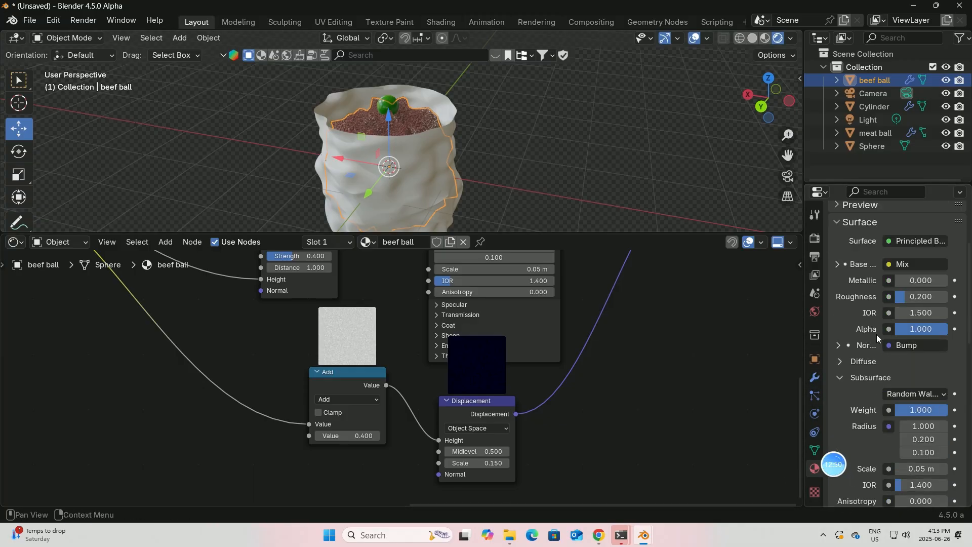
scroll(900, 366, down, 3)
scroll(900, 366, up, 3)
scroll(901, 366, up, 3)
scroll(899, 363, down, 6)
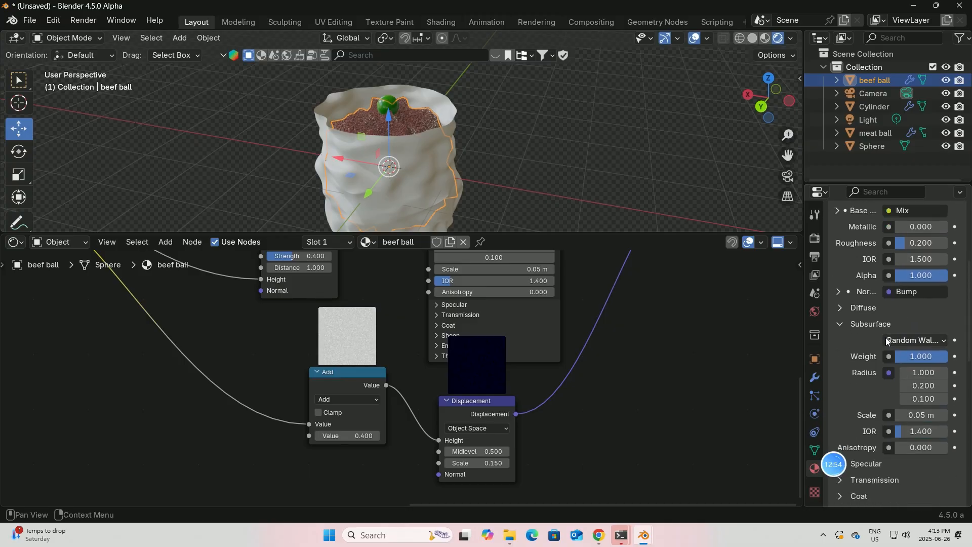
scroll(887, 341, down, 9)
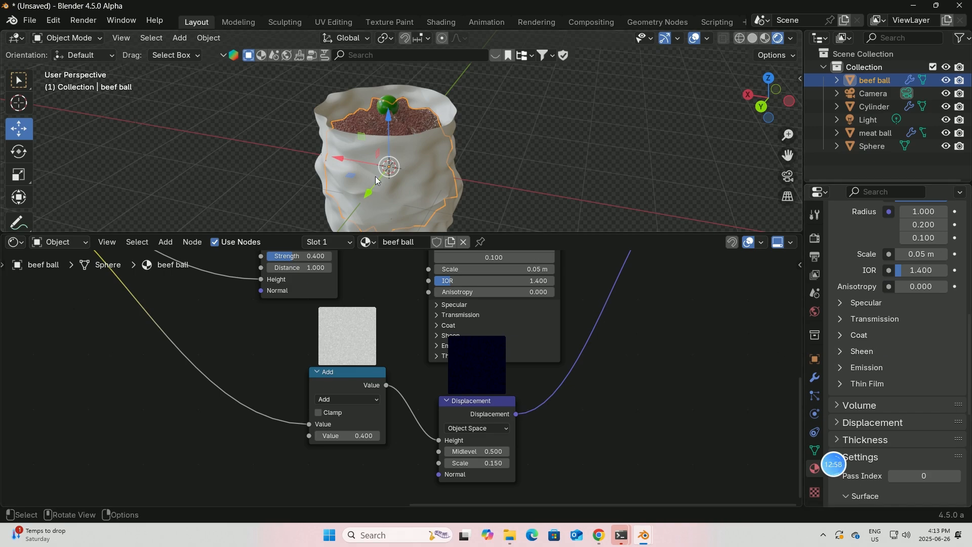
scroll(912, 406, down, 5)
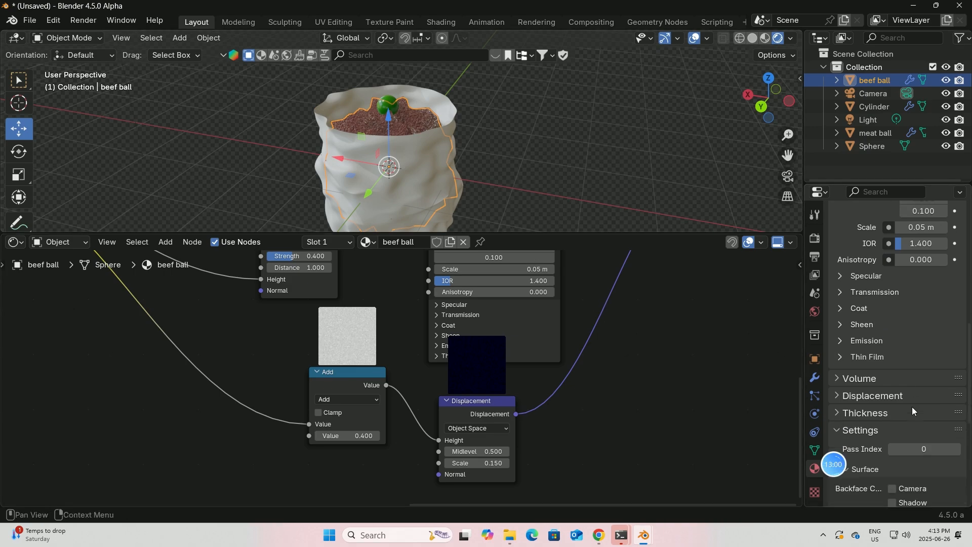
scroll(916, 463, down, 5)
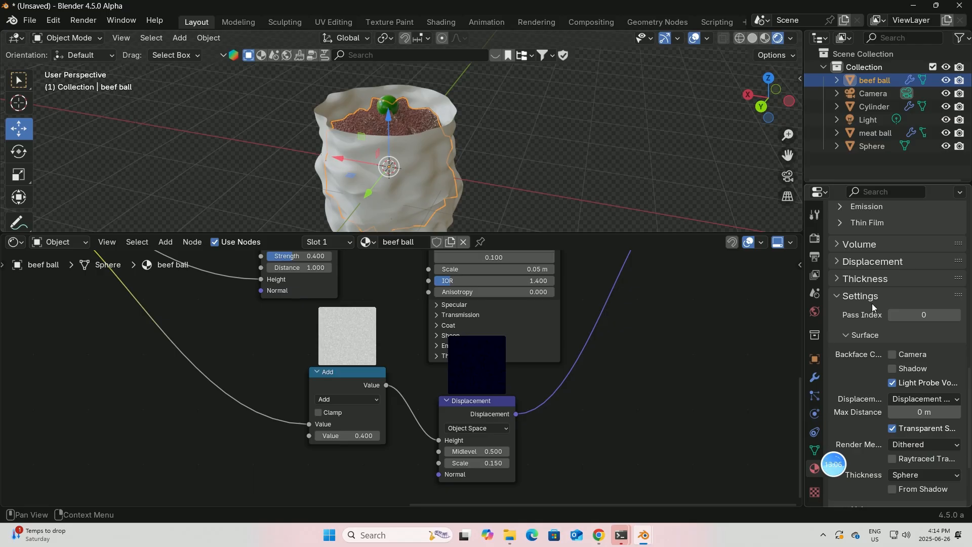
click(952, 399)
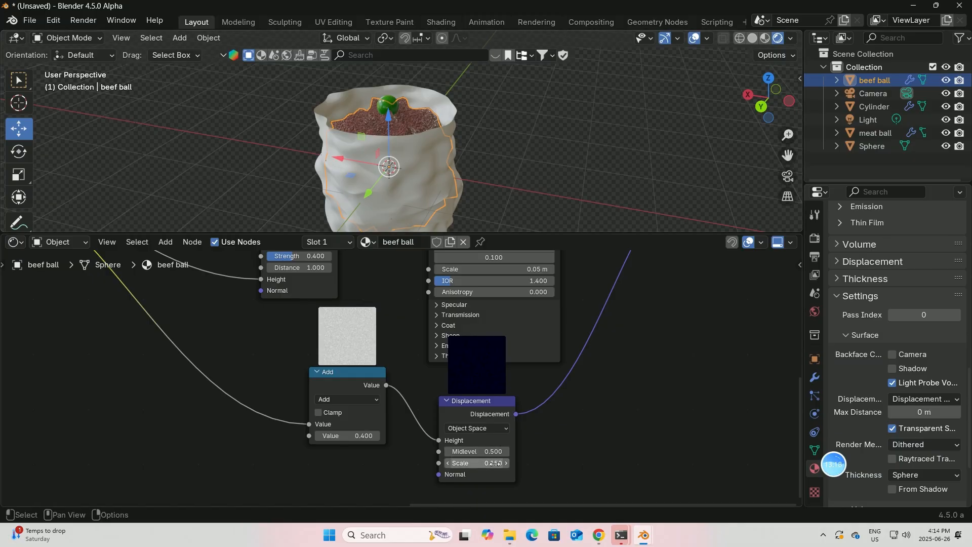
drag(495, 463, 464, 463)
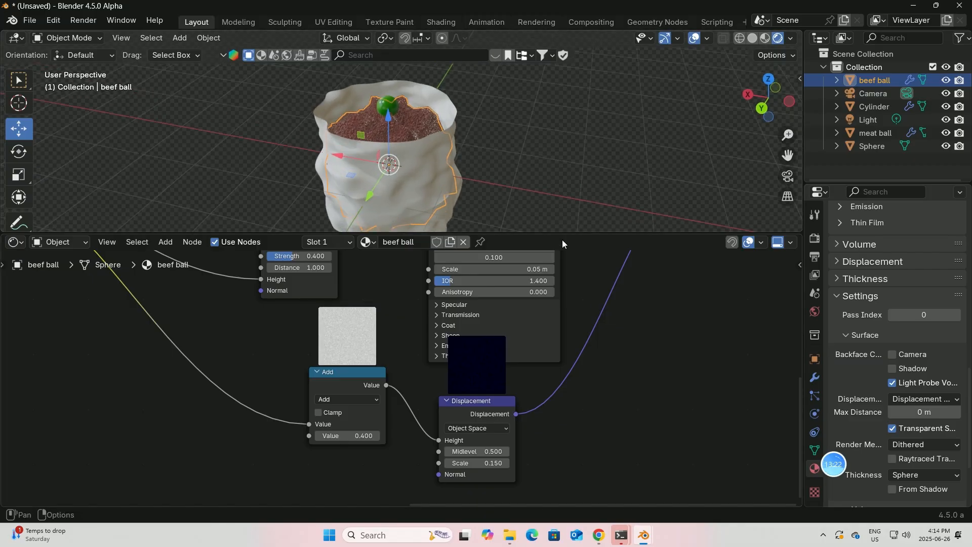
- Enlarge the 3D viewport and inspect the wrapper, beef filling and green pea from several sides
drag(557, 234, 493, 382)
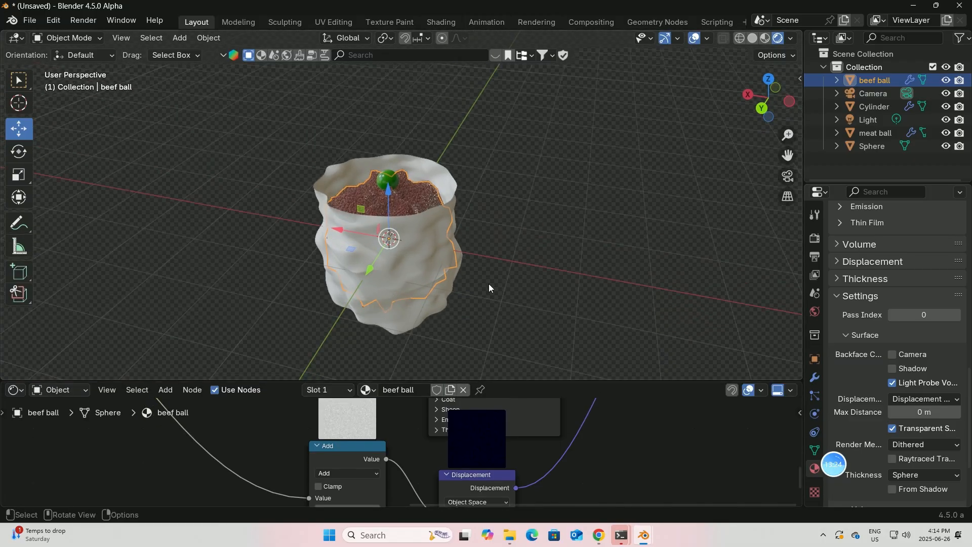
middle_drag(487, 284, 380, 308)
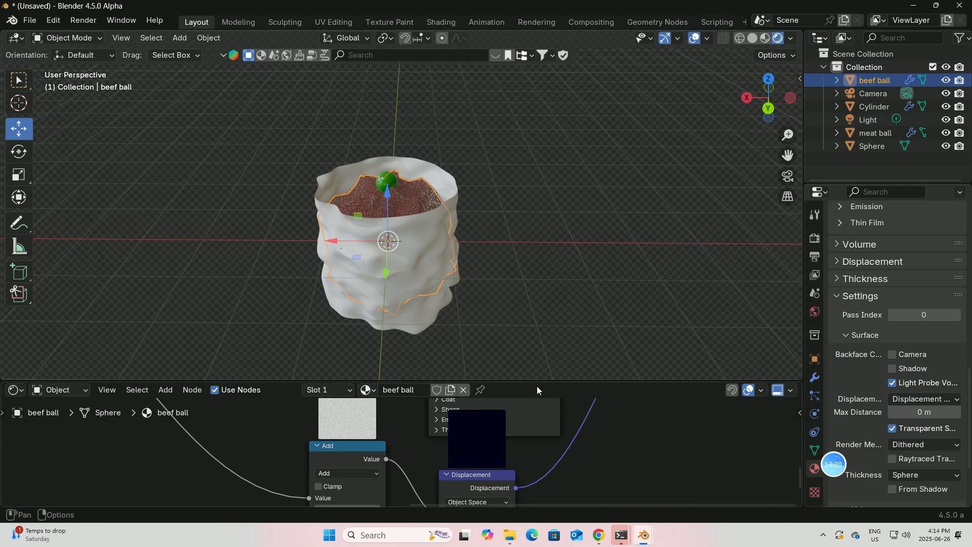
middle_drag(507, 312, 513, 375)
- Close the unsaved dumpling scene without saving and bring up the finished dim sum render in the Image Editor window
click(643, 534)
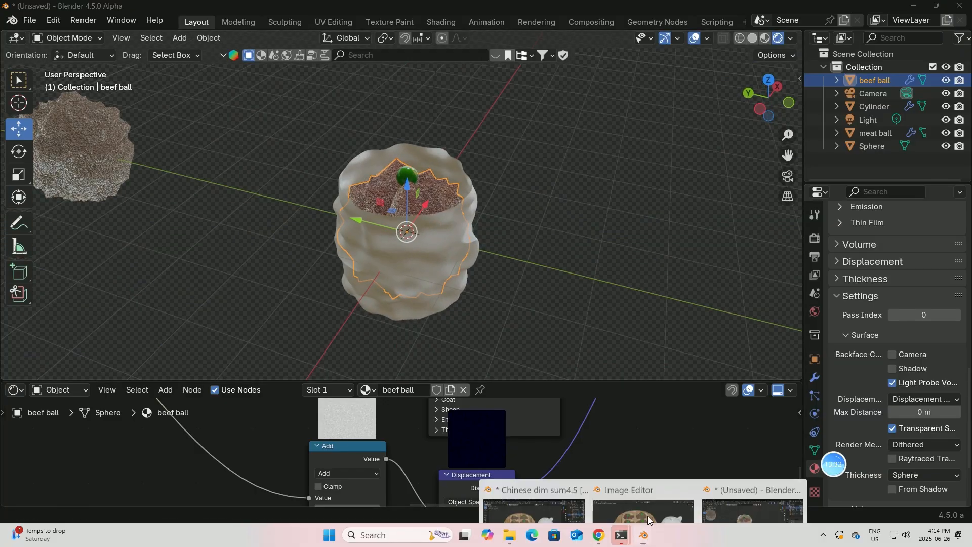
click(960, 5)
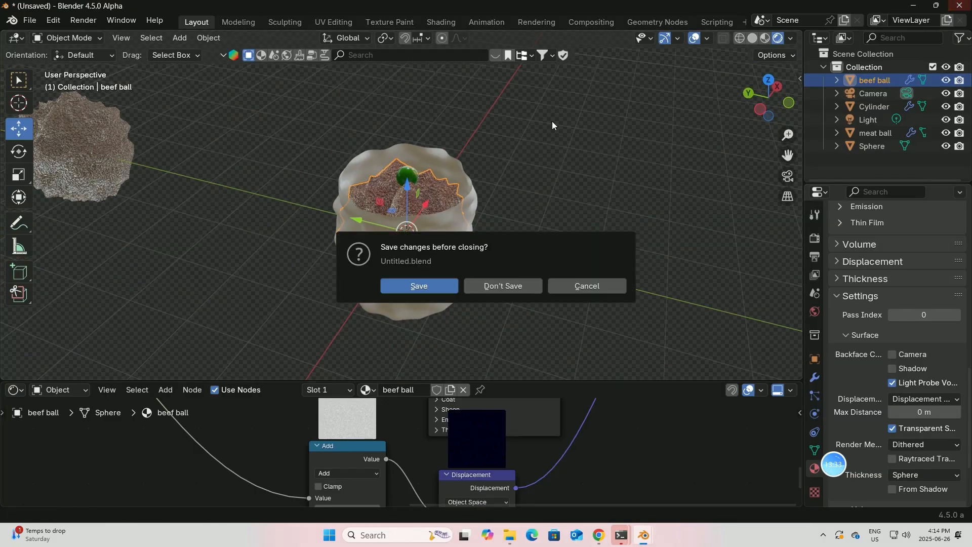
click(511, 284)
mouse_move(643, 537)
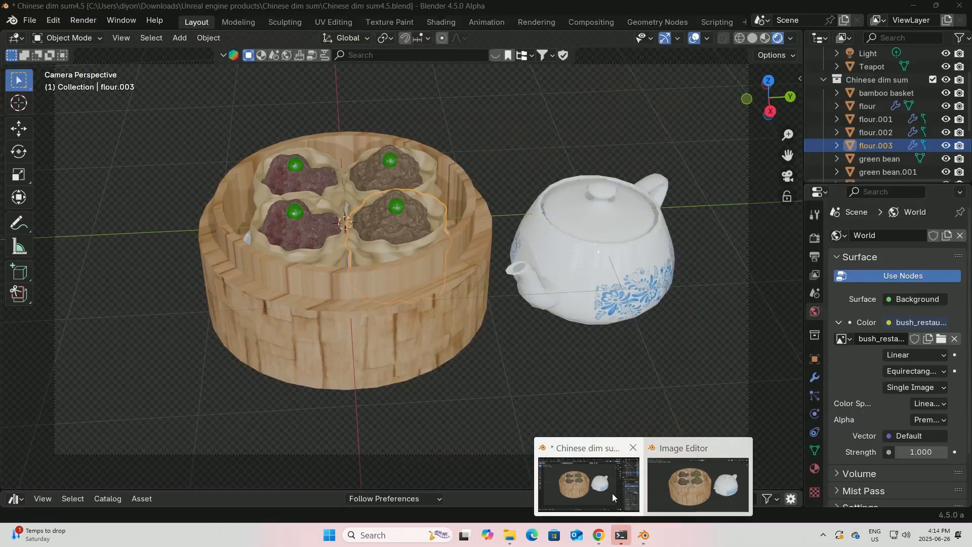
click(658, 493)
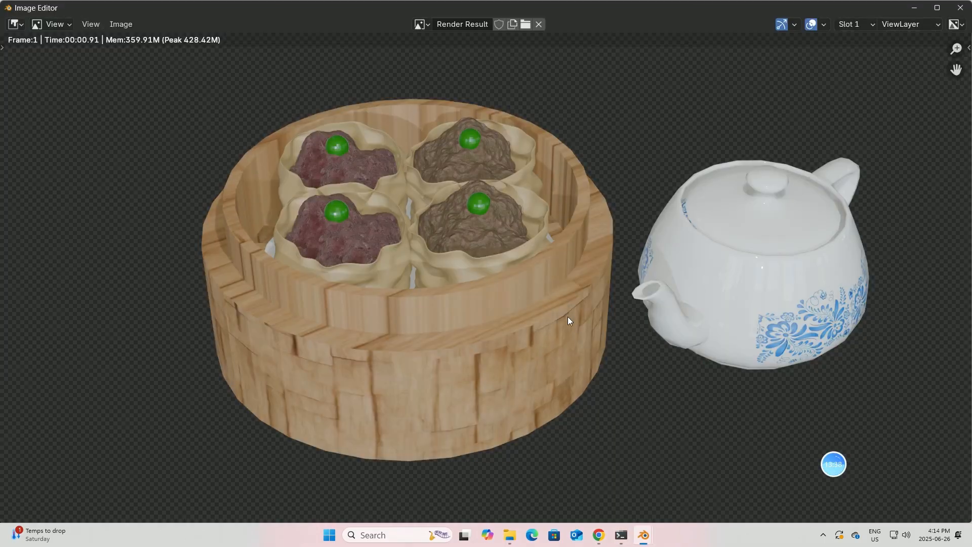